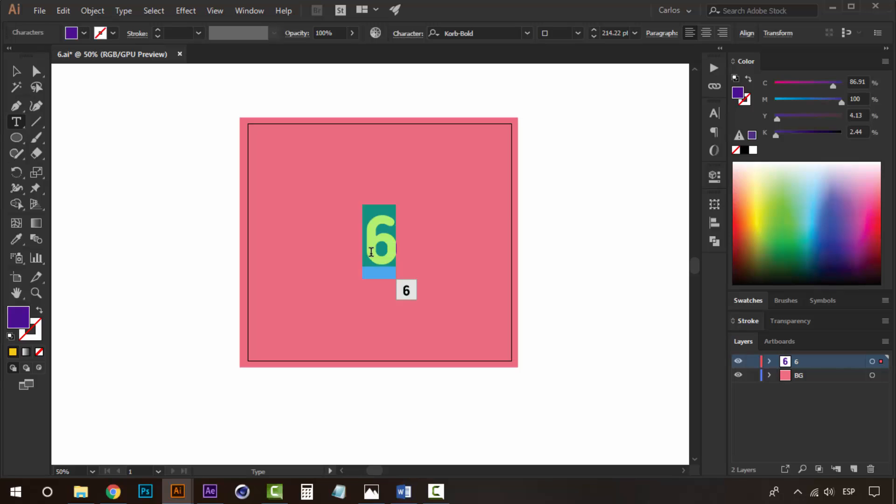
- Replace the 6 with the word "five" and center the text horizontally on the artboard
text(five)
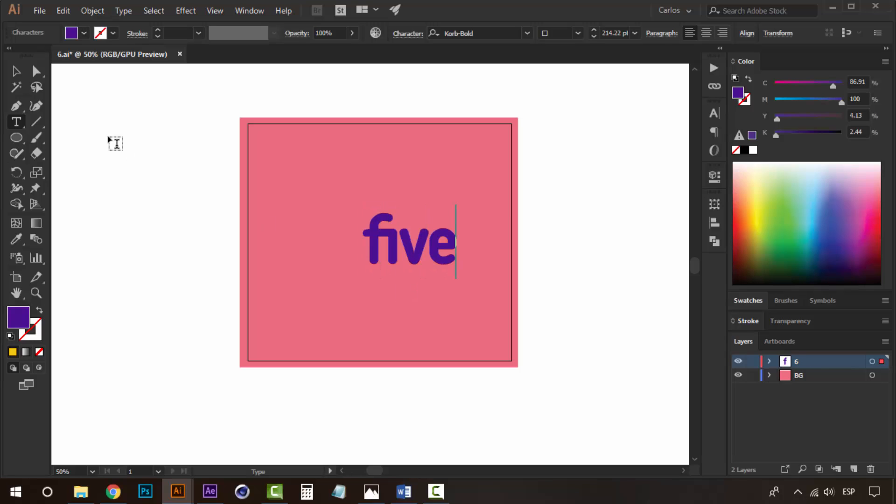
click(23, 72)
click(341, 256)
click(385, 252)
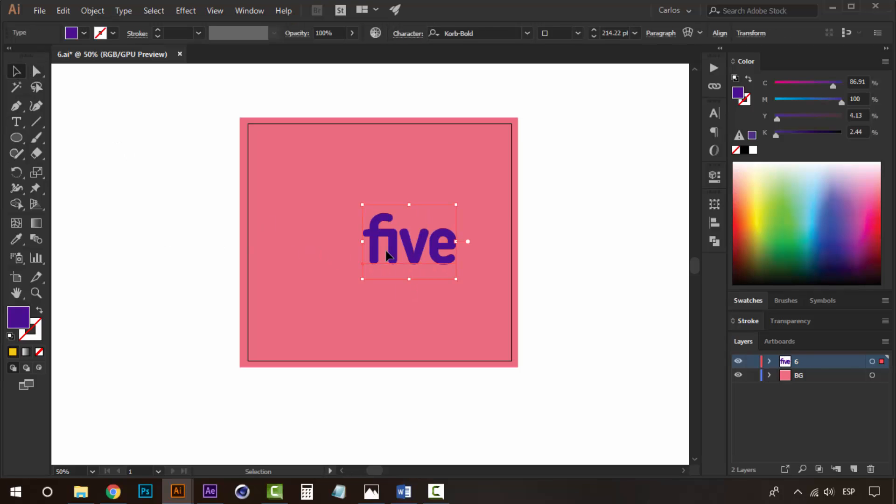
click(714, 223)
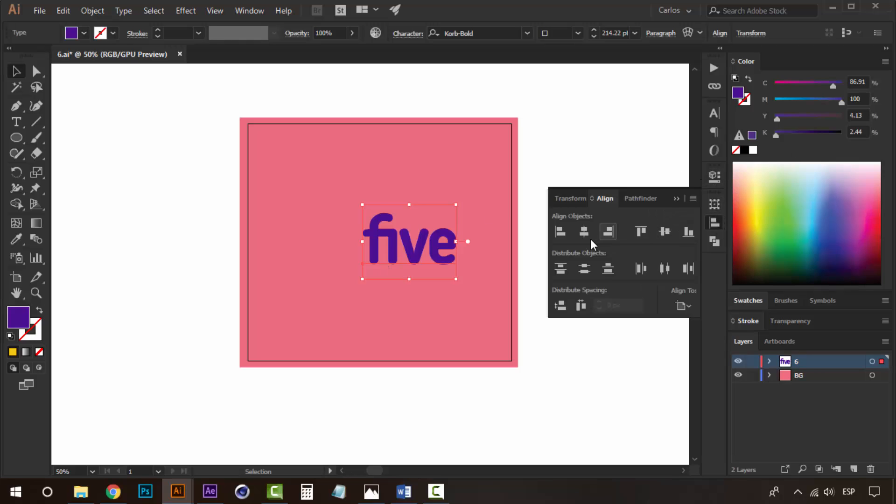
click(585, 233)
click(565, 161)
click(676, 200)
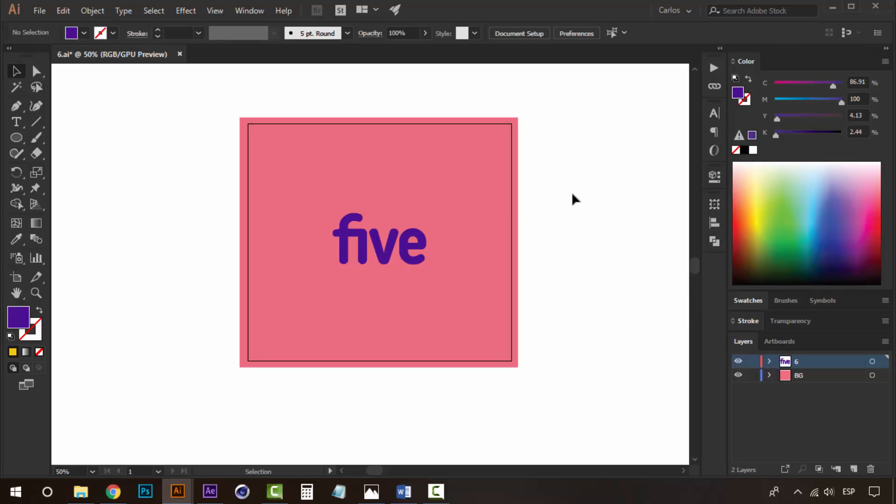
- Fill the background square with the dark purple swatch
click(450, 188)
click(751, 303)
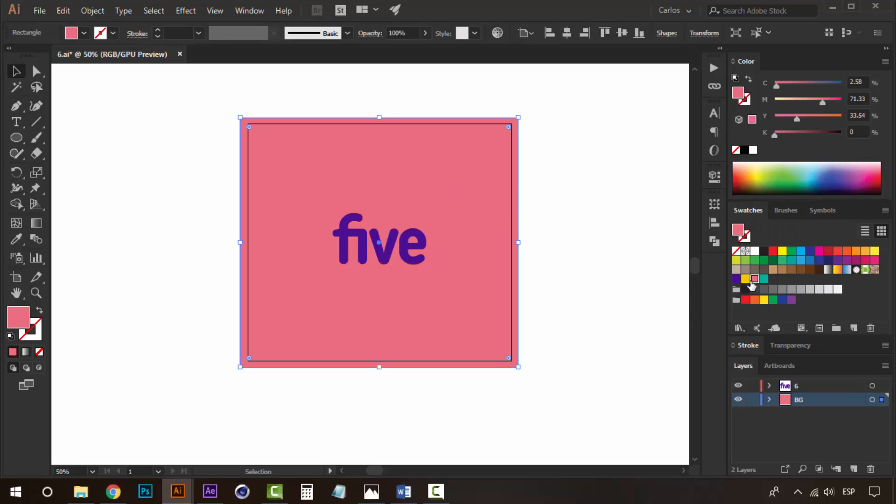
click(736, 279)
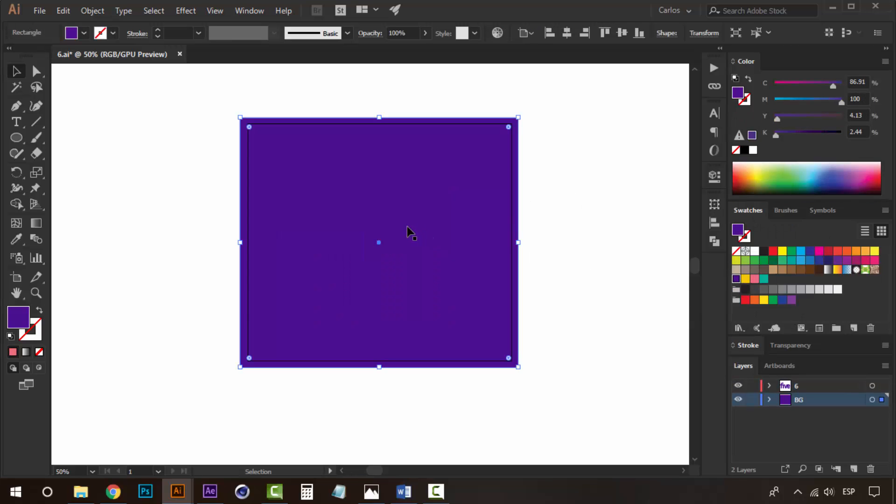
- Fill the "five" text with the pink swatch
click(402, 242)
click(755, 278)
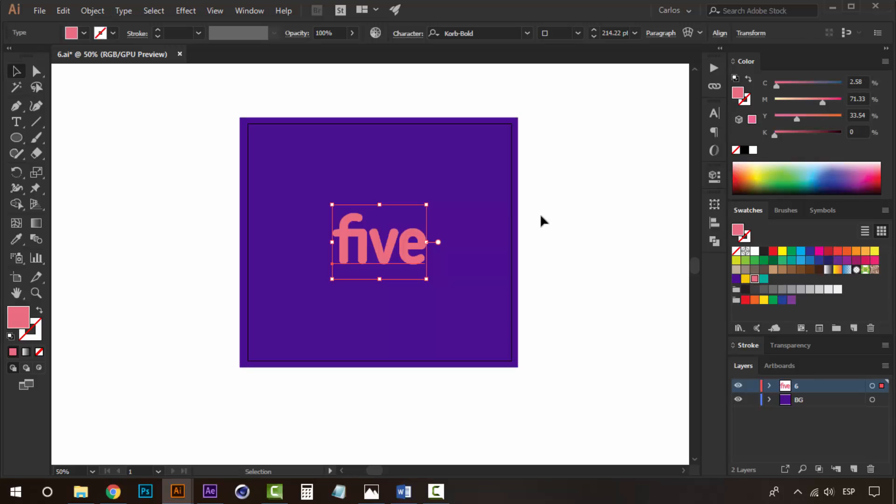
click(601, 256)
- Draw a five-pointed star near the lower-left corner of the artboard
key(z)
click(361, 250)
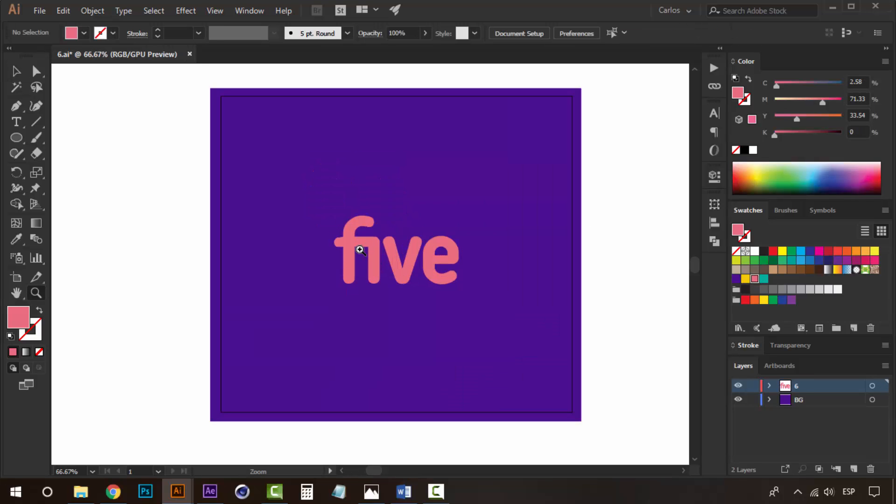
key(space)
drag(356, 260, 339, 247)
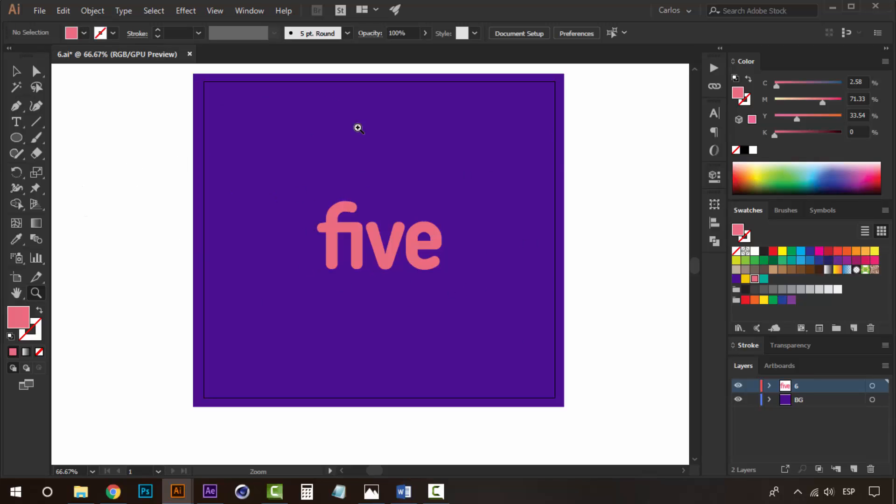
drag(19, 142, 104, 203)
drag(268, 320, 286, 317)
key(Up)
key(Up)
key(Up)
key(Up)
key(Up)
key(Down)
key(Down)
key(Down)
key(v)
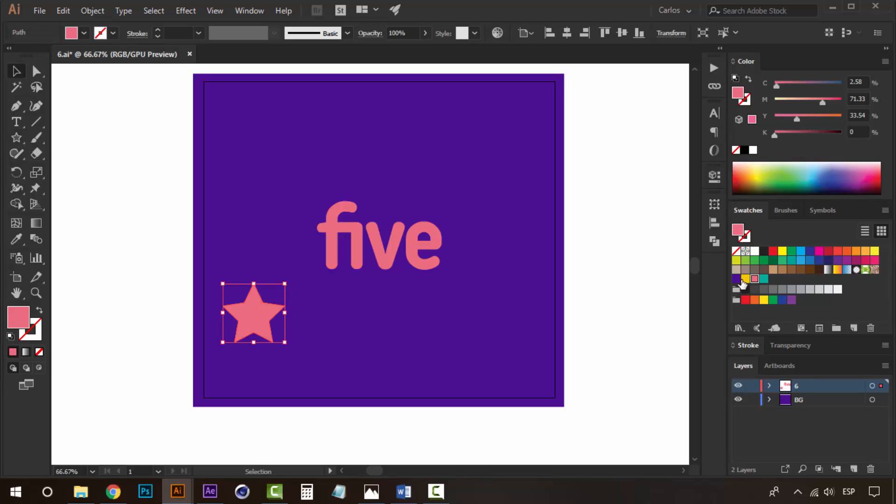
- Fill the star with the yellow swatch
click(745, 280)
click(170, 240)
click(248, 313)
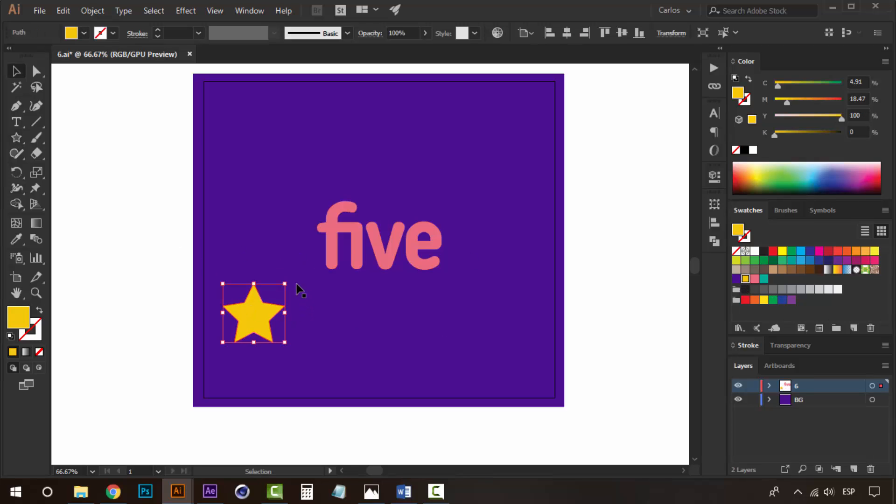
- Rotate the star and duplicate it twice, placing a smaller copy above the word and another copy below it
drag(292, 283, 271, 268)
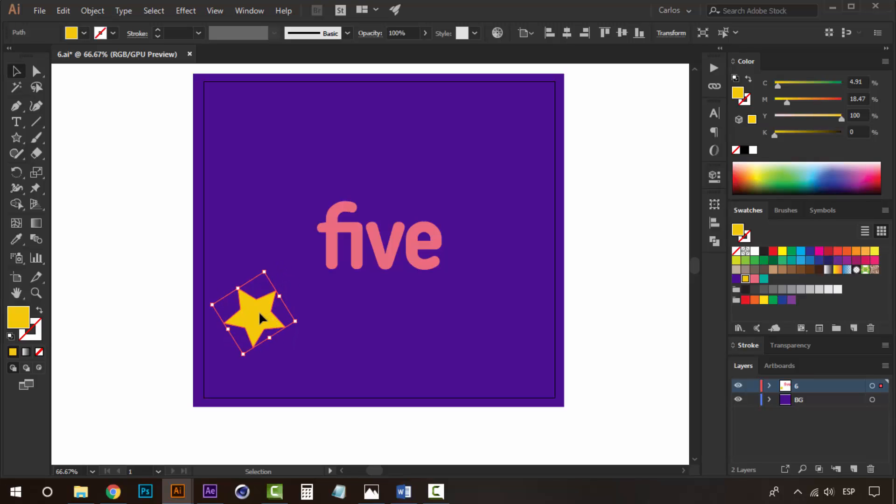
drag(260, 321, 375, 177)
drag(375, 136, 419, 284)
click(663, 221)
drag(412, 321, 392, 321)
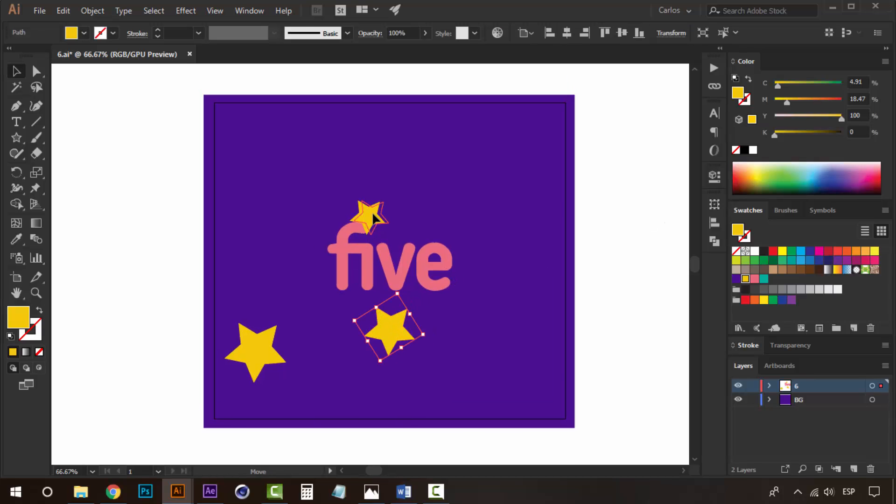
click(374, 217)
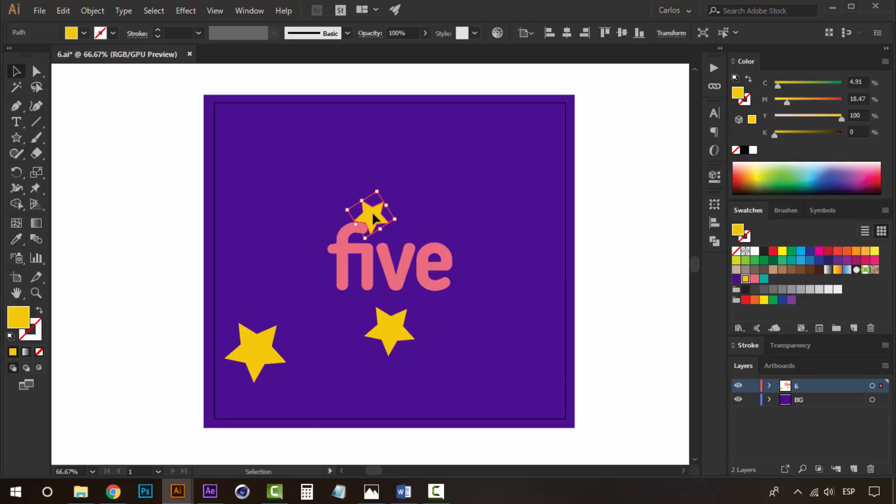
click(646, 274)
drag(434, 299, 390, 301)
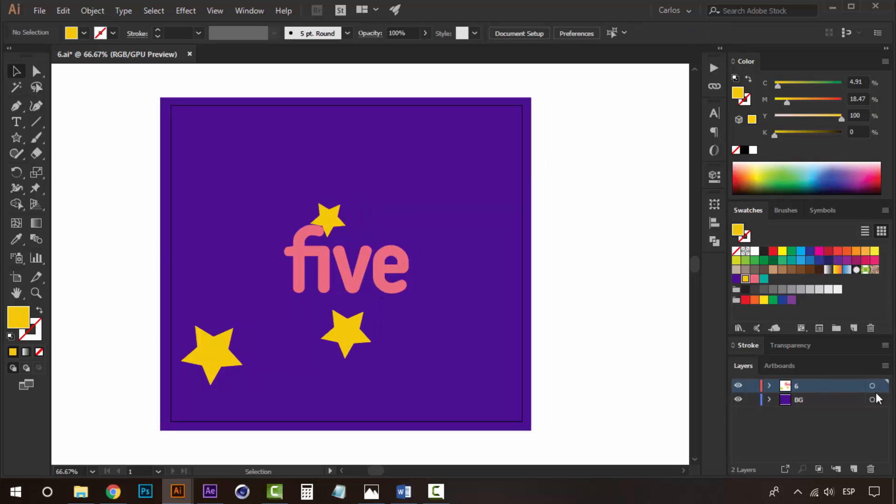
- Add three new layers to the document
click(854, 469)
click(854, 469)
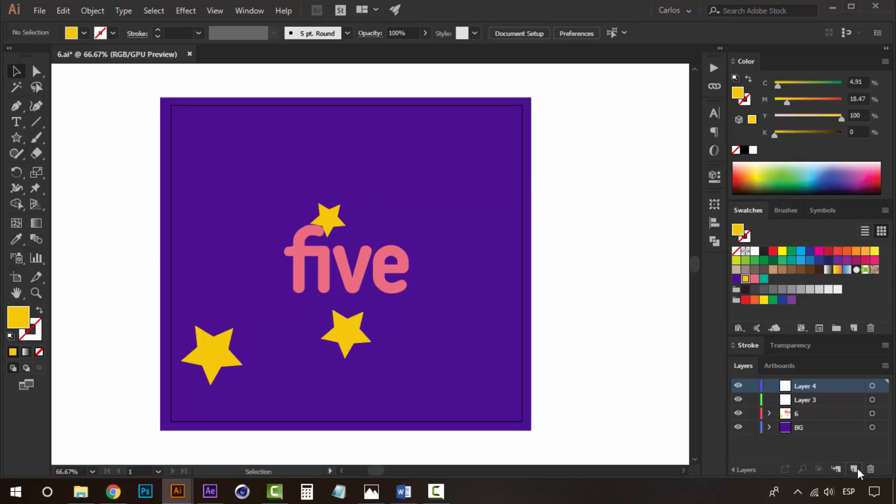
click(854, 469)
- Send the lower-left star to Layer 3
click(322, 224)
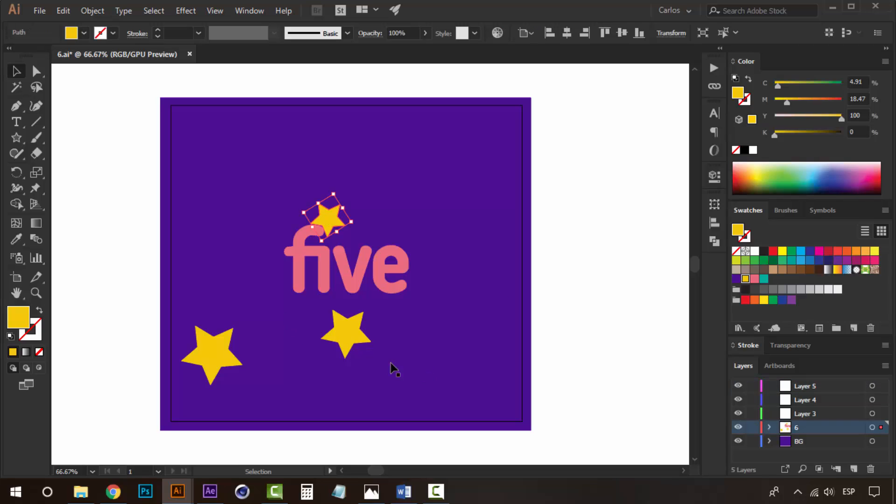
click(223, 347)
click(822, 414)
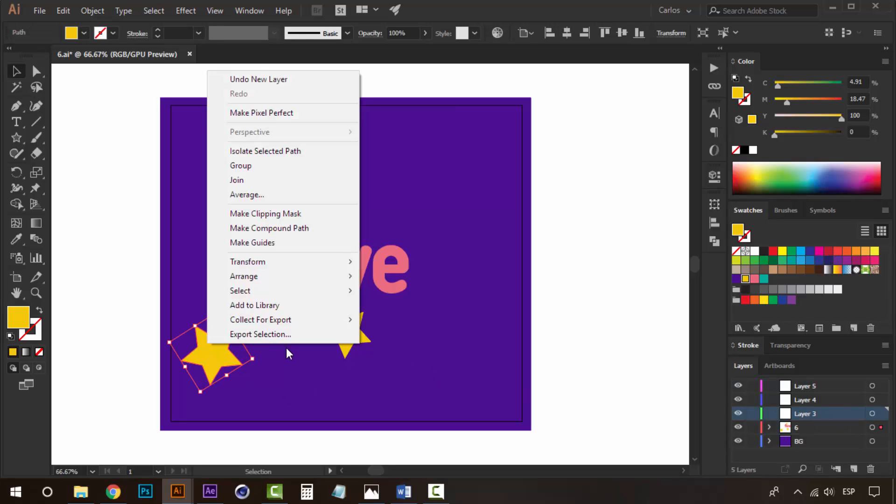
right_click(238, 334)
mouse_move(343, 277)
click(434, 338)
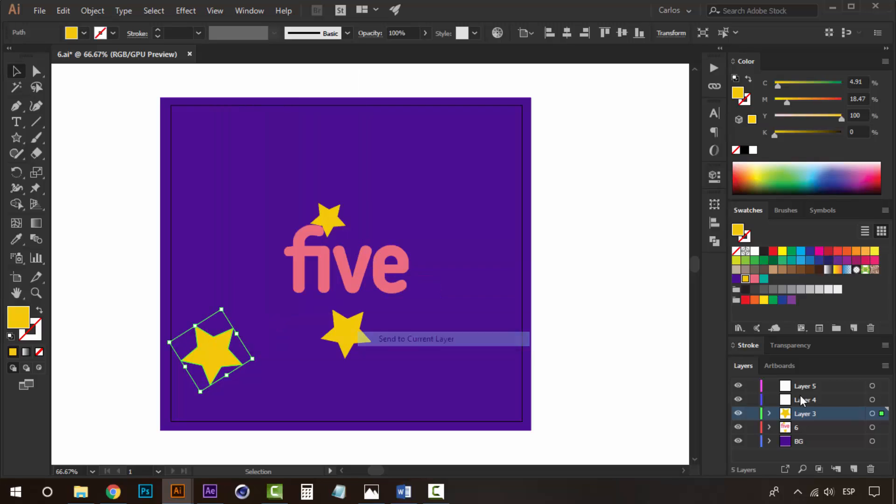
- Send the star below the word to Layer 4
click(343, 335)
right_click(376, 353)
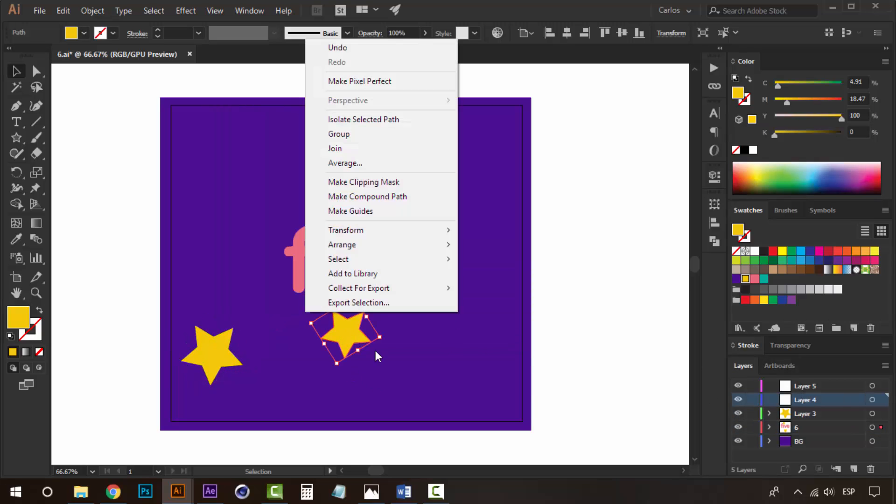
mouse_move(426, 245)
click(522, 307)
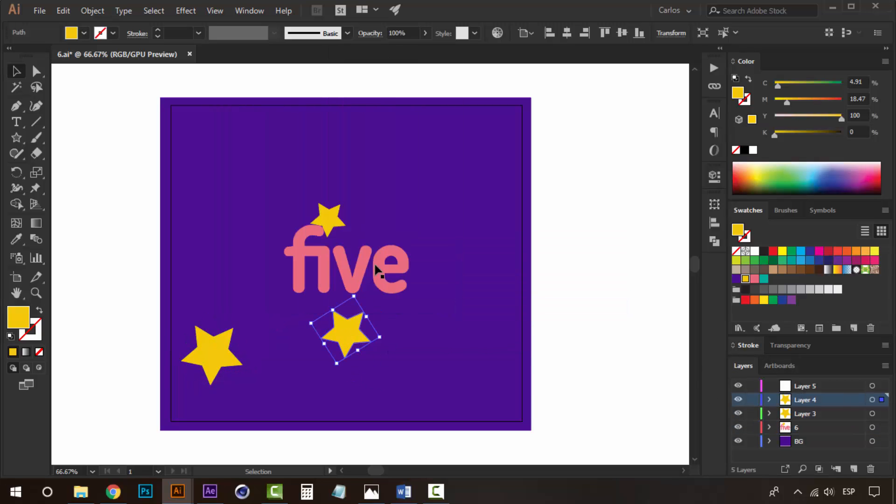
- Send the small star above the word to Layer 5
click(333, 232)
click(802, 388)
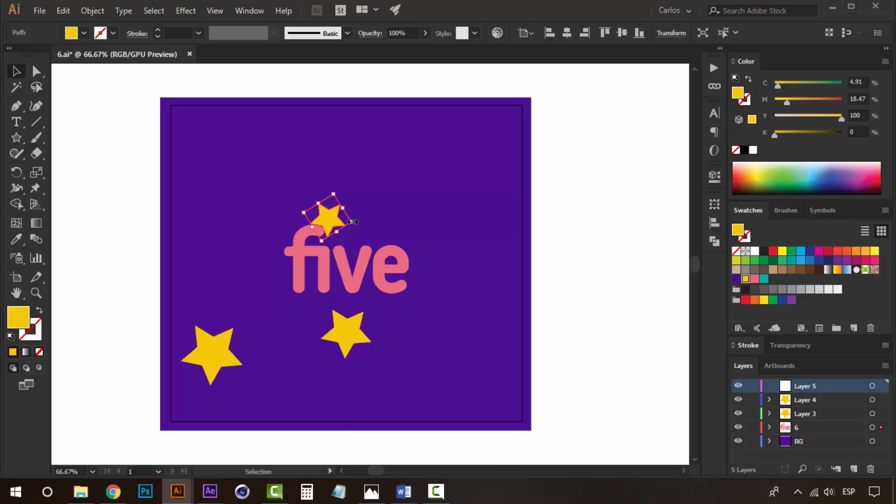
right_click(353, 222)
mouse_move(477, 414)
click(598, 474)
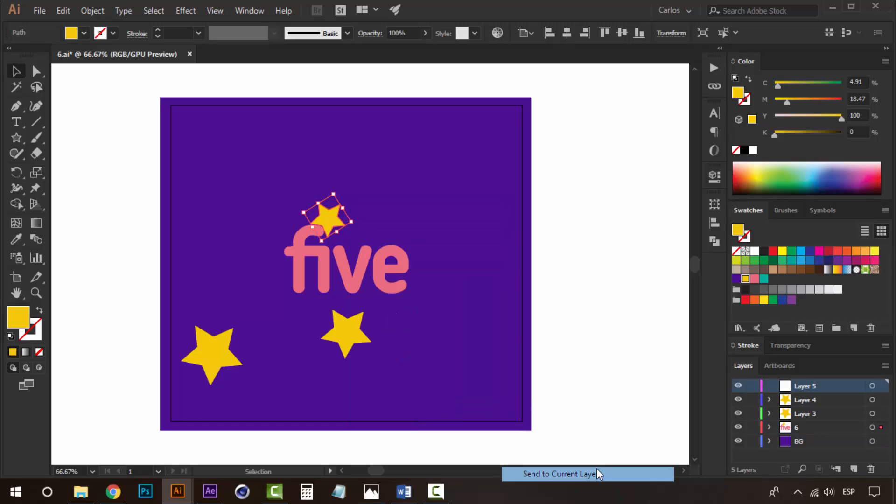
- Rename Layer 3 as "star 1" and Layer 4 as "star 2"
double_click(811, 414)
text(s)
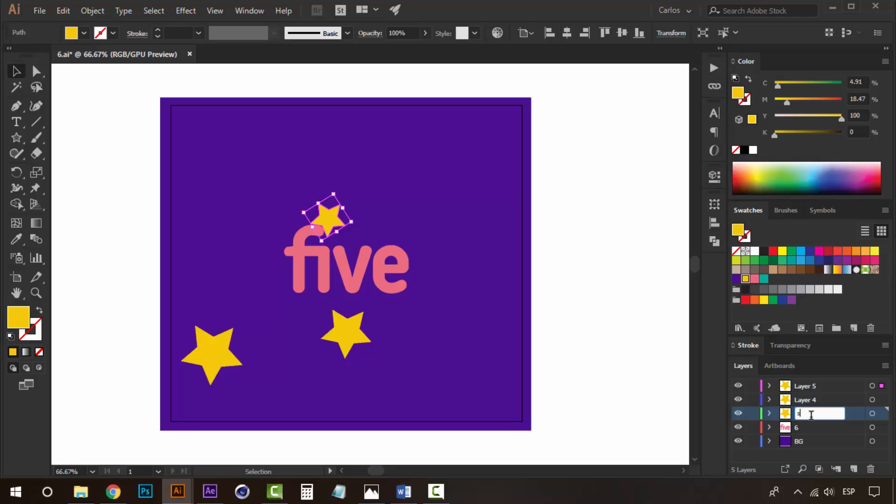
text(tar 1)
double_click(815, 400)
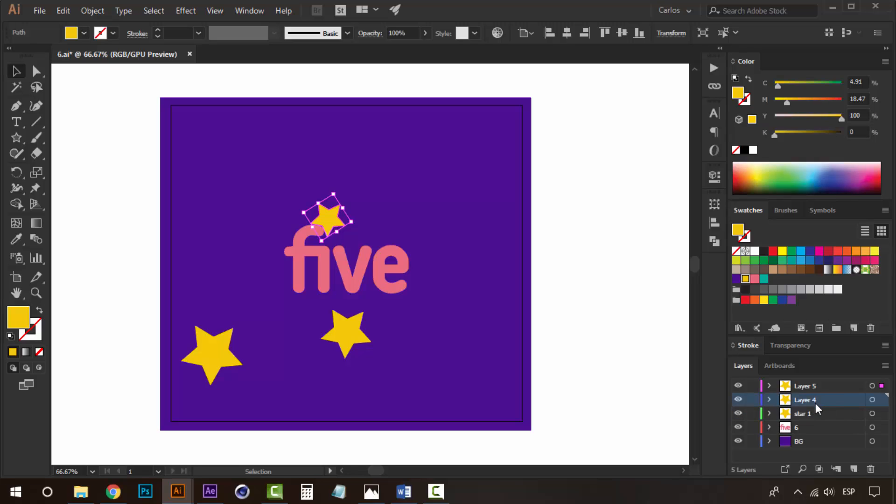
text(sta)
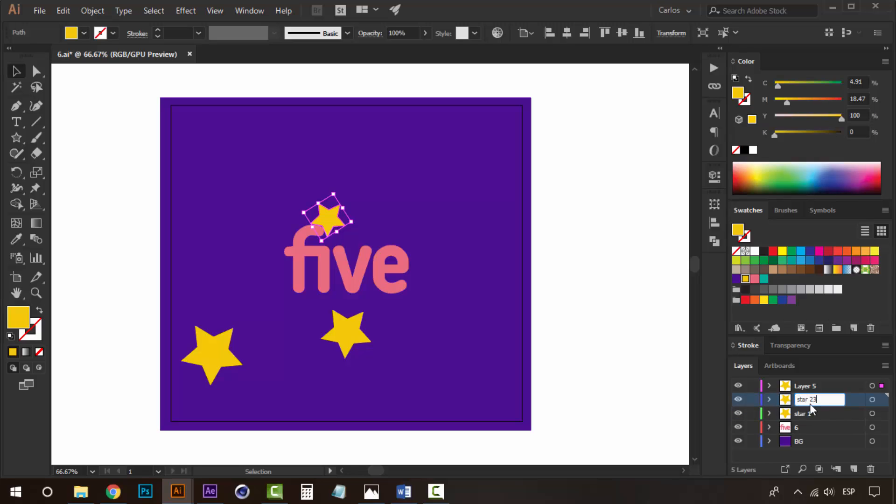
- Rename Layer 5 as "star 3" in the layer options
double_click(809, 390)
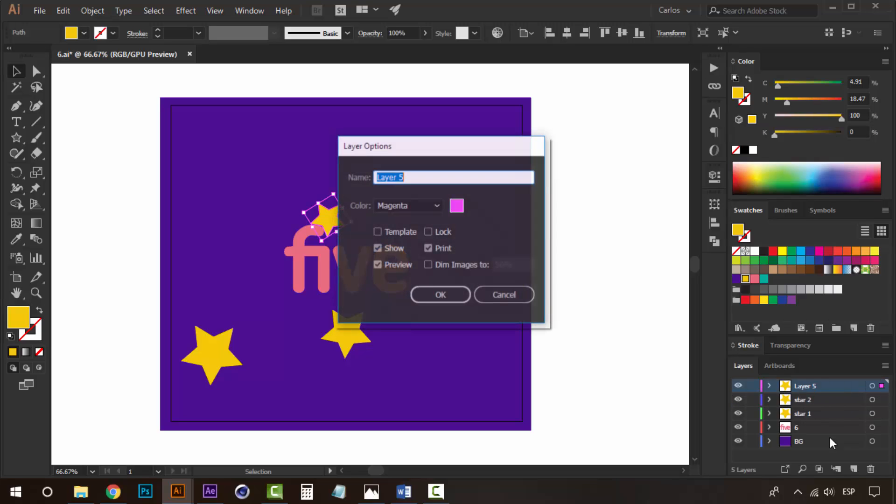
text(s)
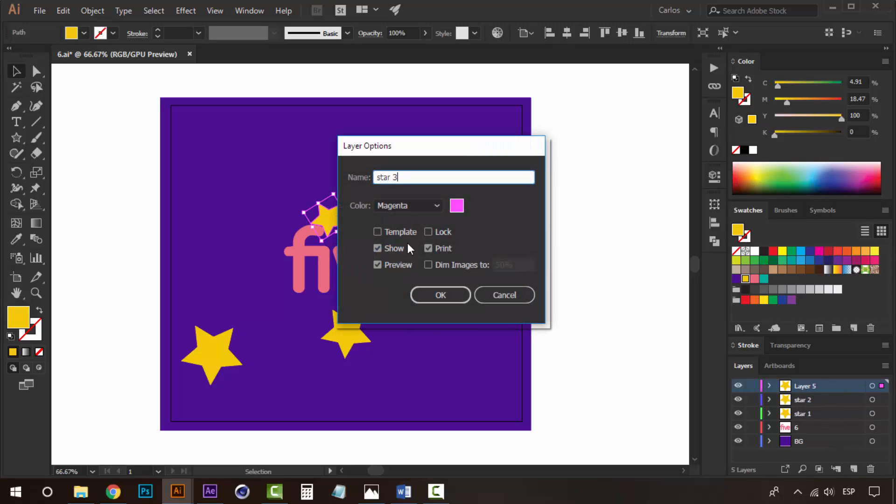
text(tar 3)
click(439, 295)
click(629, 306)
- Rename the text layer "6" as "5"
click(407, 285)
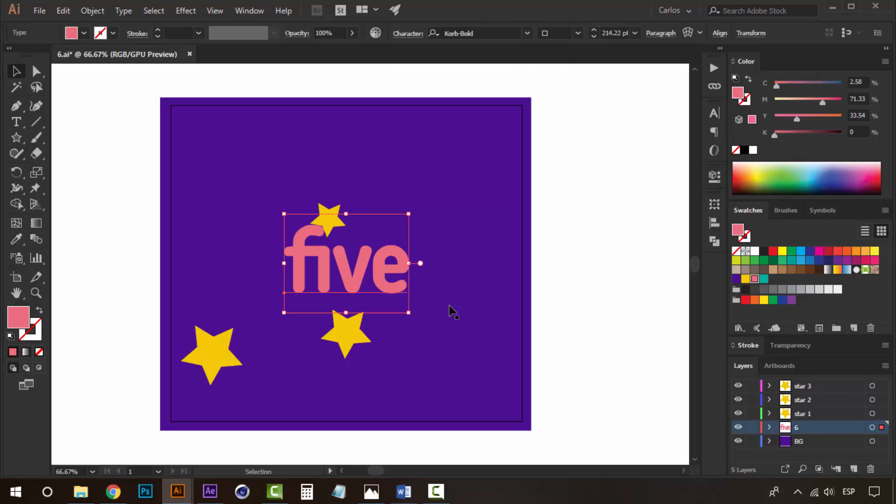
double_click(796, 425)
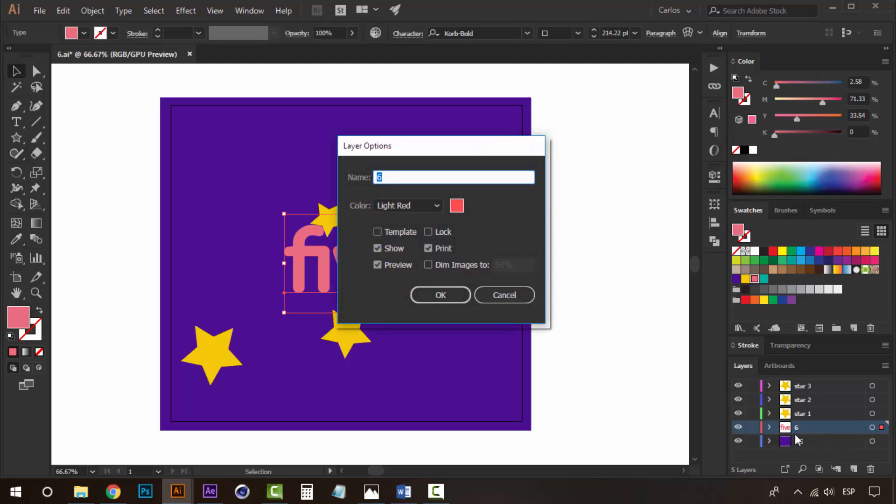
text(5)
click(428, 294)
click(595, 301)
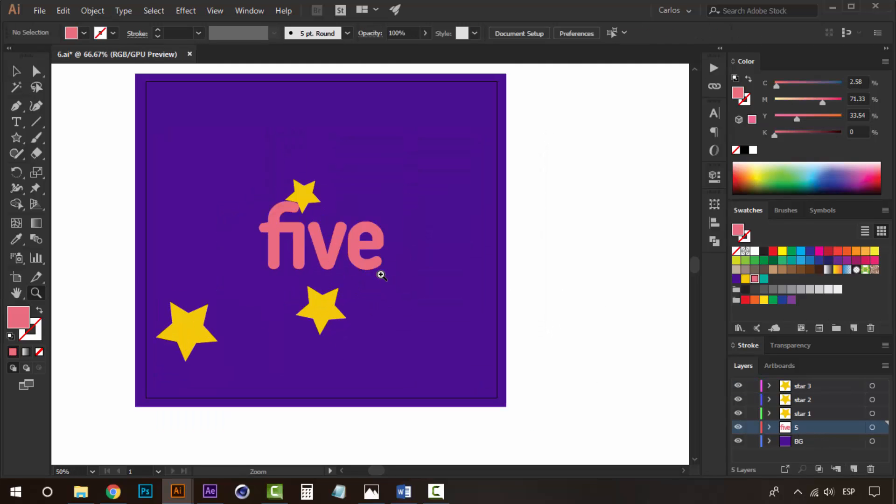
- Save the document as 5 in Adobe Illustrator format
key(ctrl+shift+s)
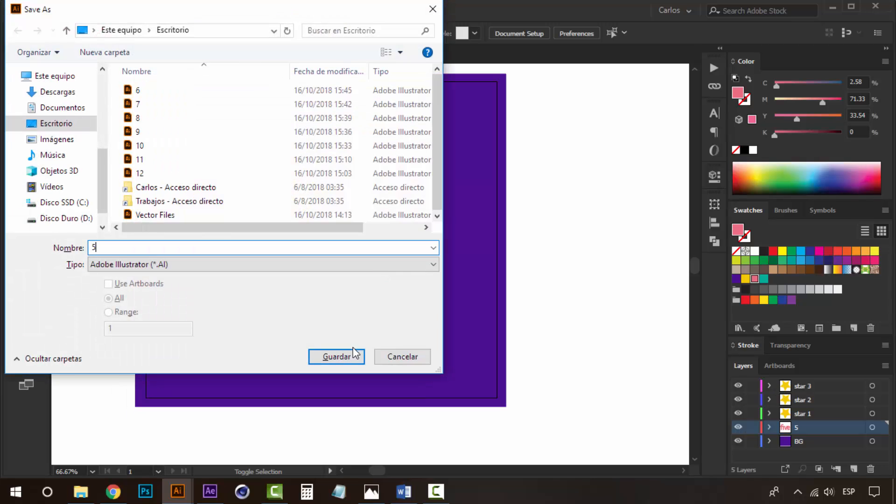
click(337, 356)
click(469, 412)
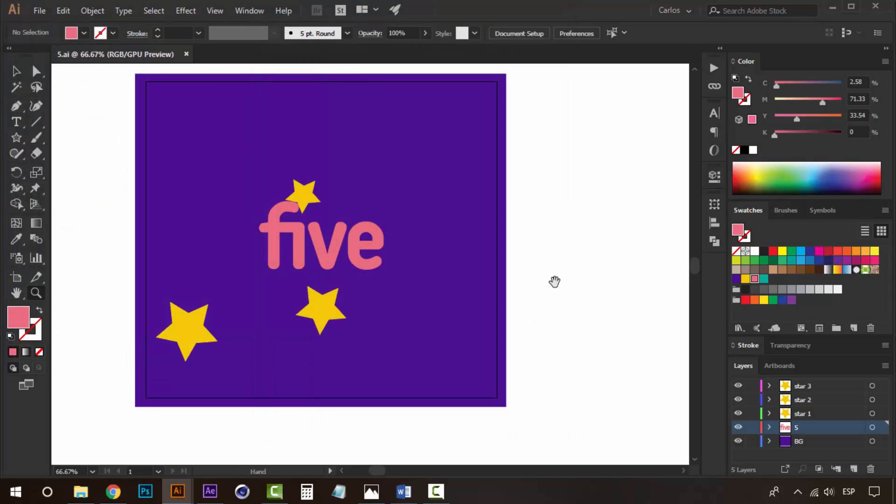
- Delete all three stars from the artboard
mouse_move(554, 279)
mouse_down()
mouse_move(569, 333)
mouse_move(555, 284)
mouse_up()
key(v)
click(329, 324)
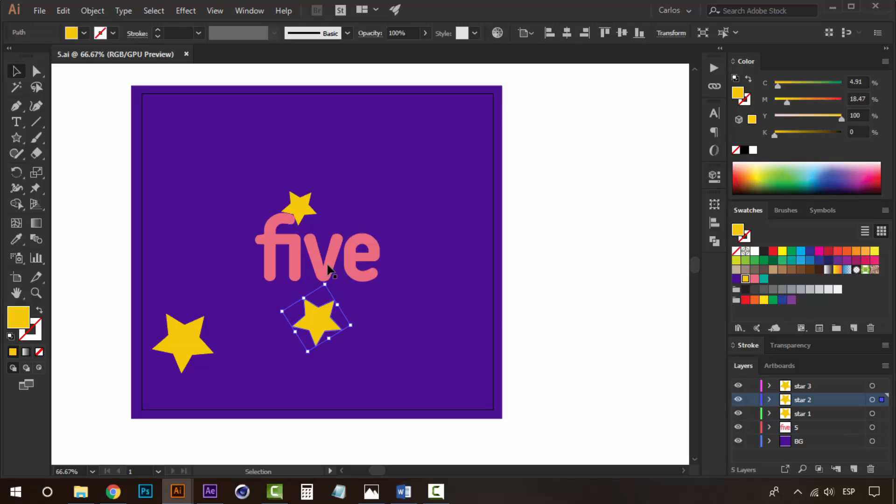
key(Delete)
click(305, 217)
key(Delete)
click(176, 334)
key(Delete)
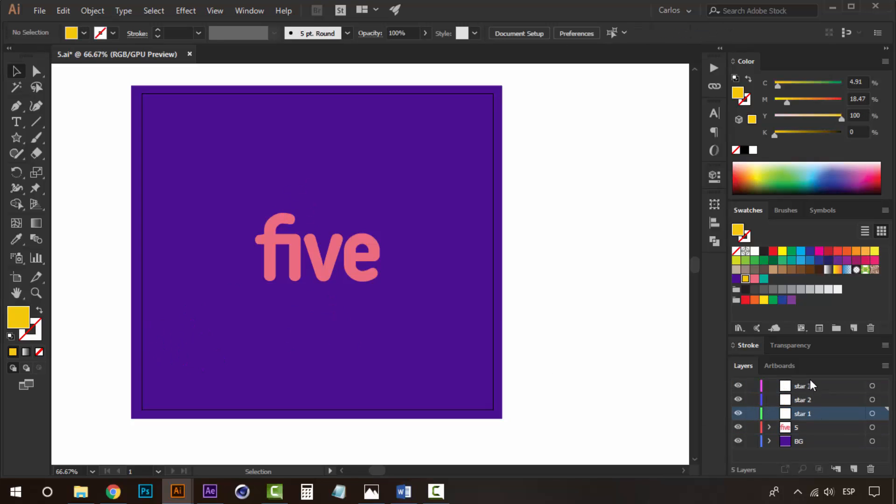
- Delete the three star layers from the Layers panel
shift+click(810, 382)
click(872, 469)
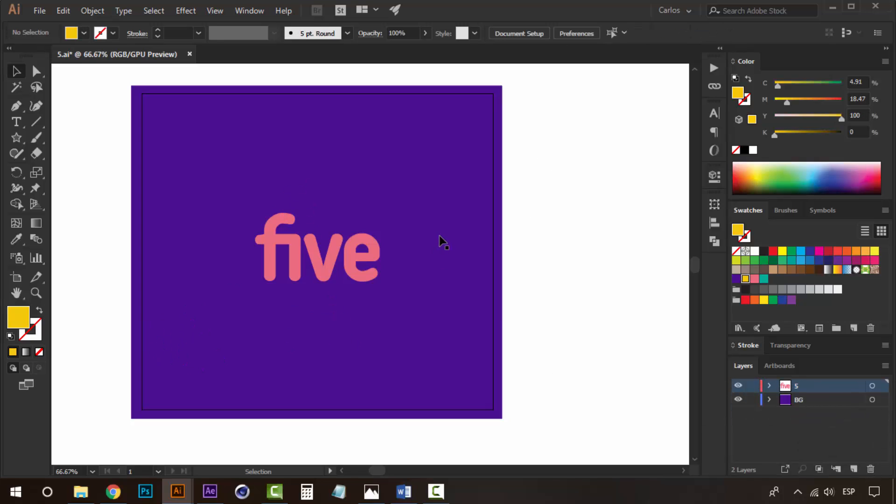
- Fill the background rectangle with the teal swatch
click(420, 181)
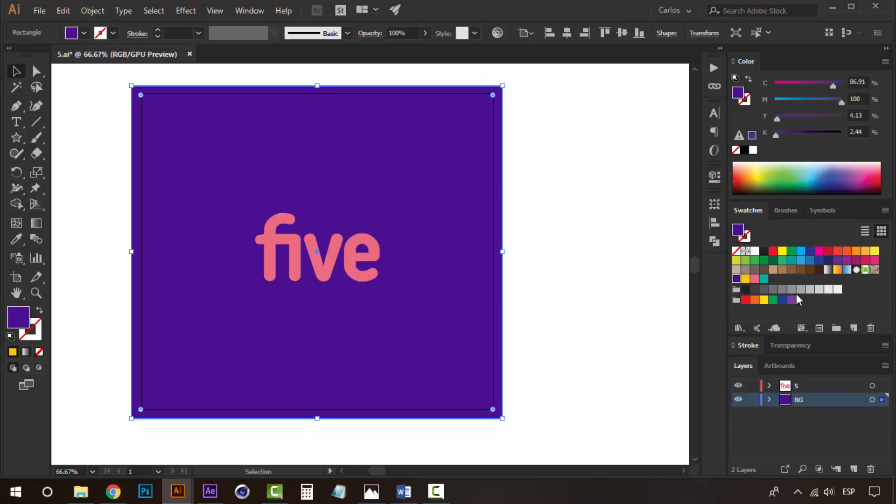
click(766, 282)
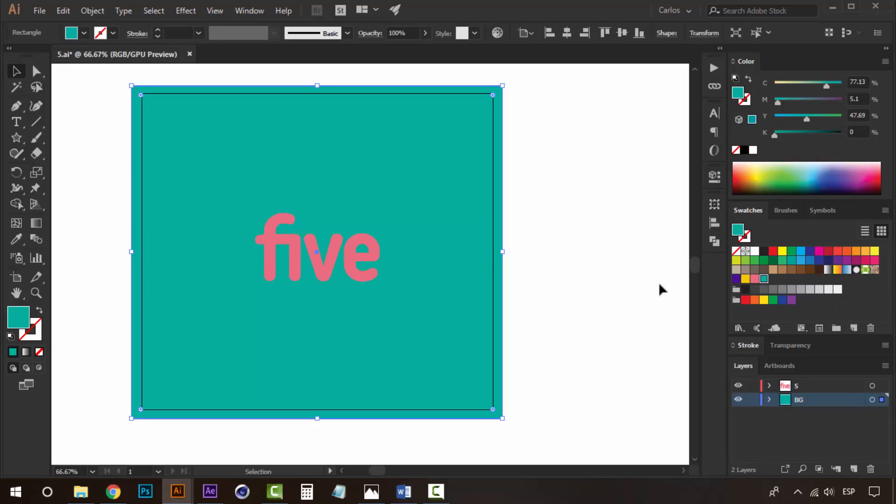
- Replace the "five" text with the number 4
click(660, 289)
double_click(329, 256)
key(ctrl+a)
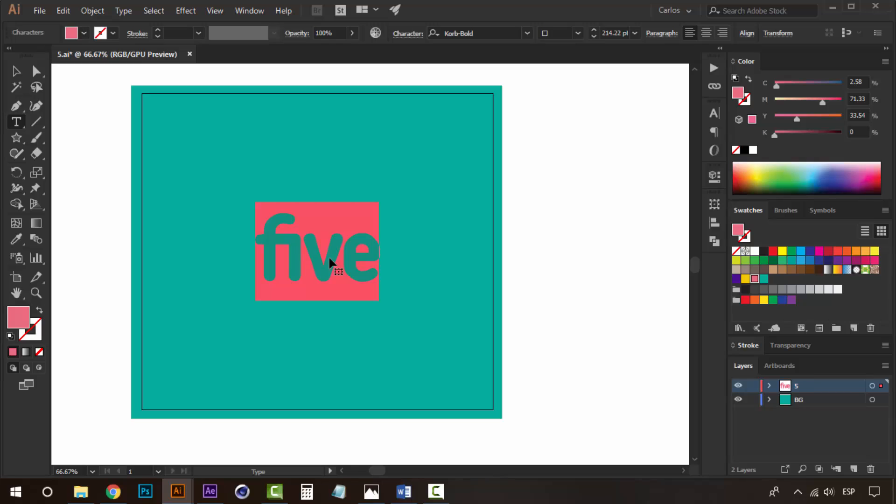
text(4)
click(17, 71)
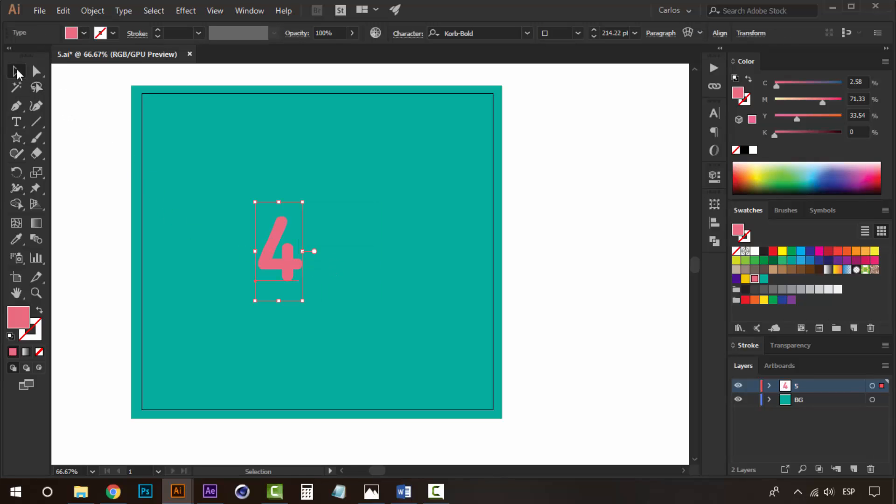
- Color the 4 yellow and center it horizontally on the artboard
click(745, 279)
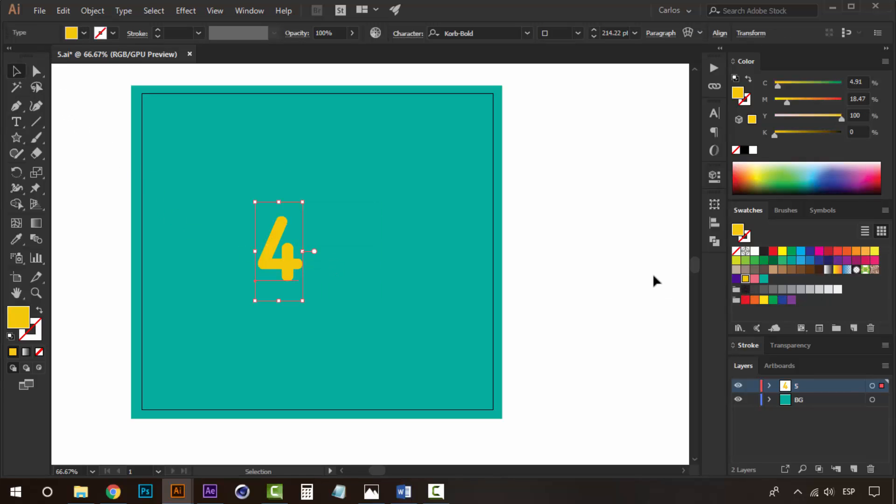
click(715, 223)
click(584, 232)
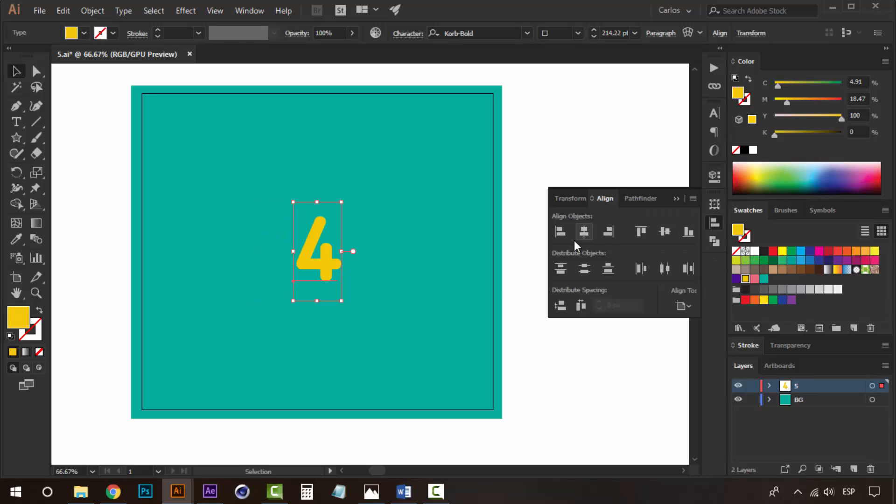
- Rename the text layer "5" as "4"
double_click(798, 387)
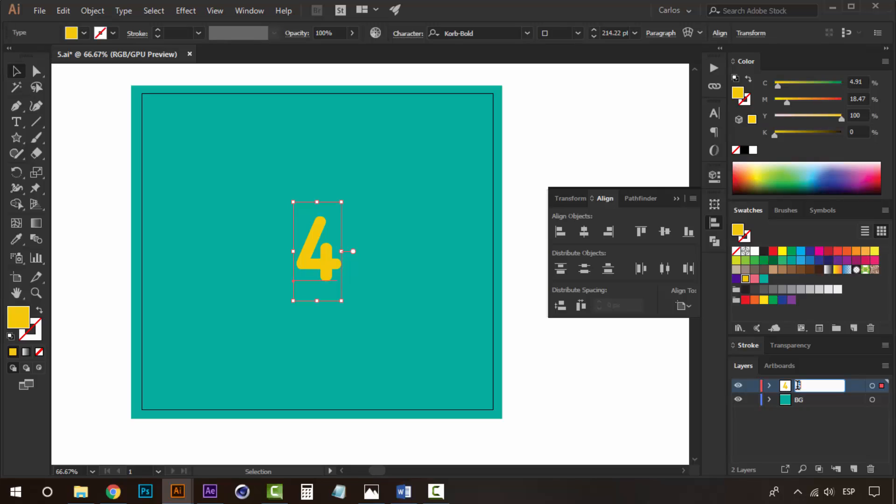
text(2)
key(BackSpace)
text(4)
key(Return)
click(583, 375)
- View the reference animation Comp-1.gif in the Photos app
click(677, 197)
key(space)
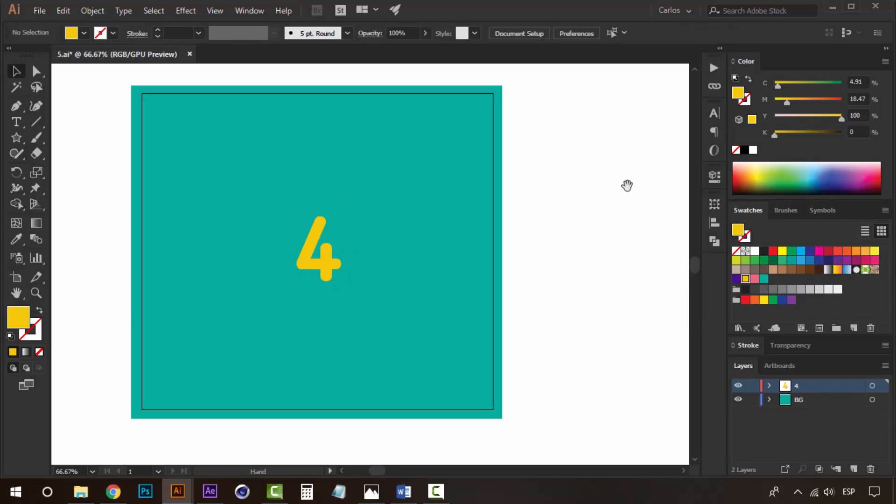
drag(626, 185, 641, 192)
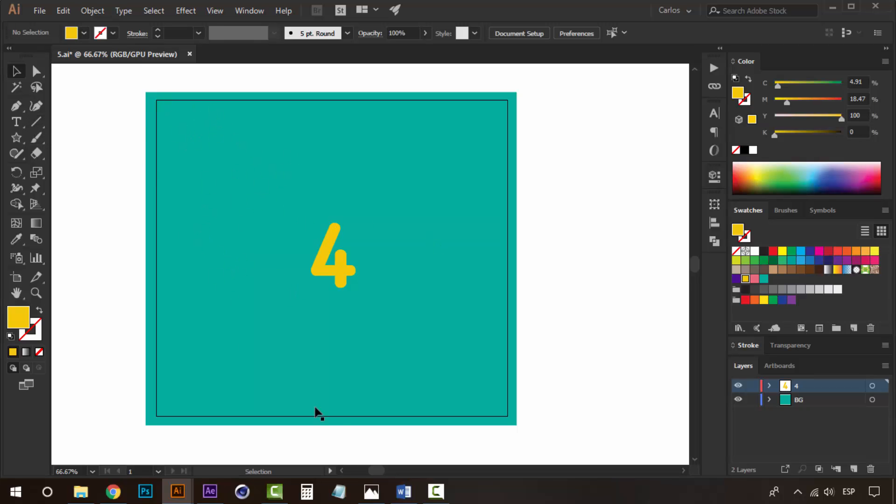
click(371, 491)
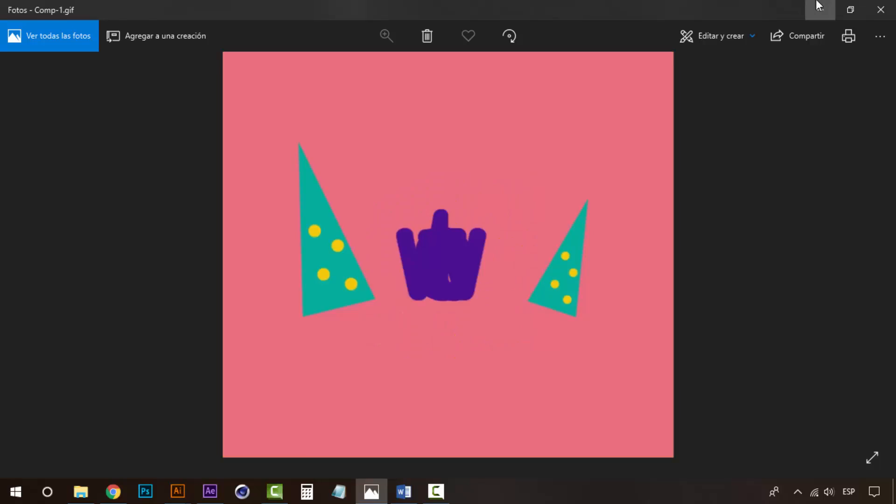
click(820, 6)
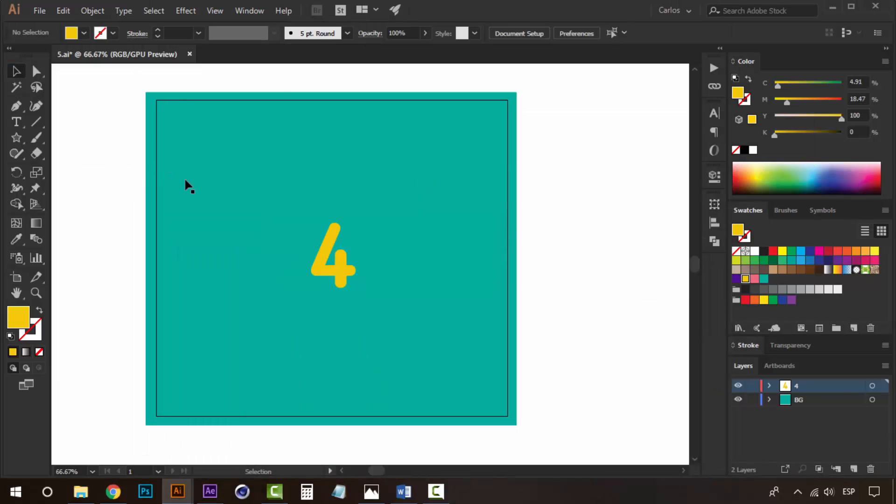
- Draw a short vertical line with the Line Segment tool near the artboard's upper left
click(36, 122)
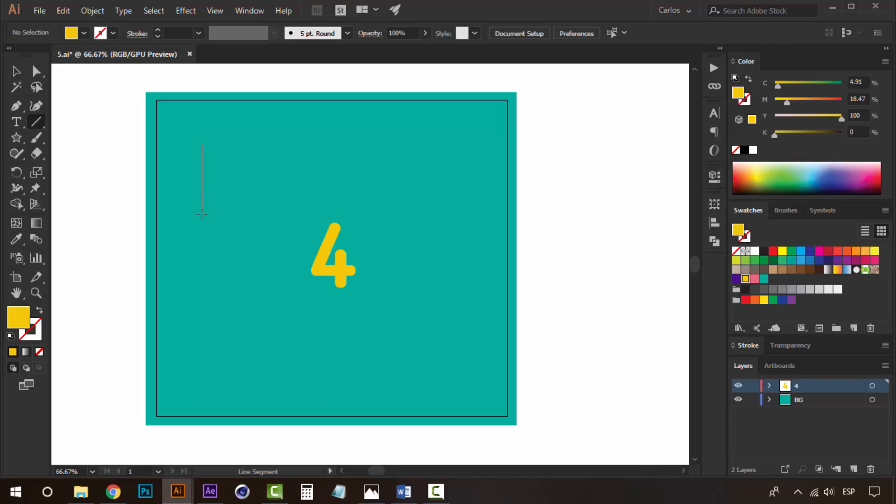
drag(202, 214, 202, 212)
key(v)
- Give the line no fill, a purple stroke and a 10 pt stroke weight
click(745, 100)
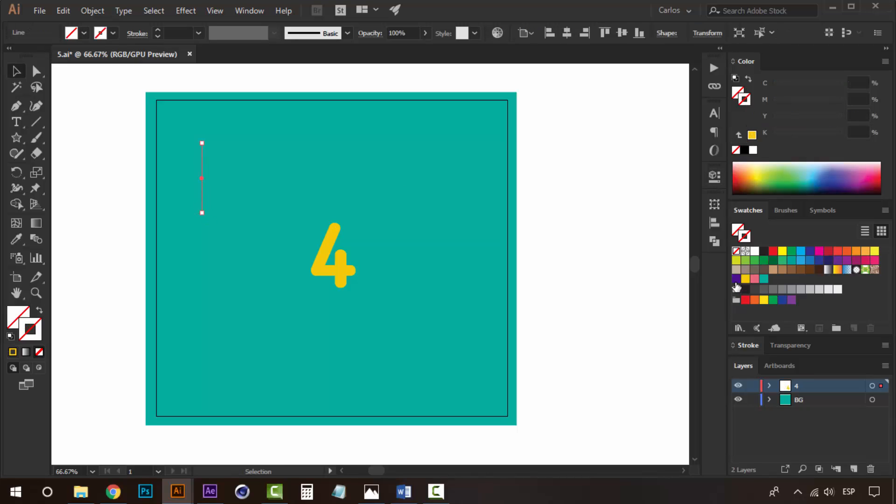
click(736, 279)
click(747, 347)
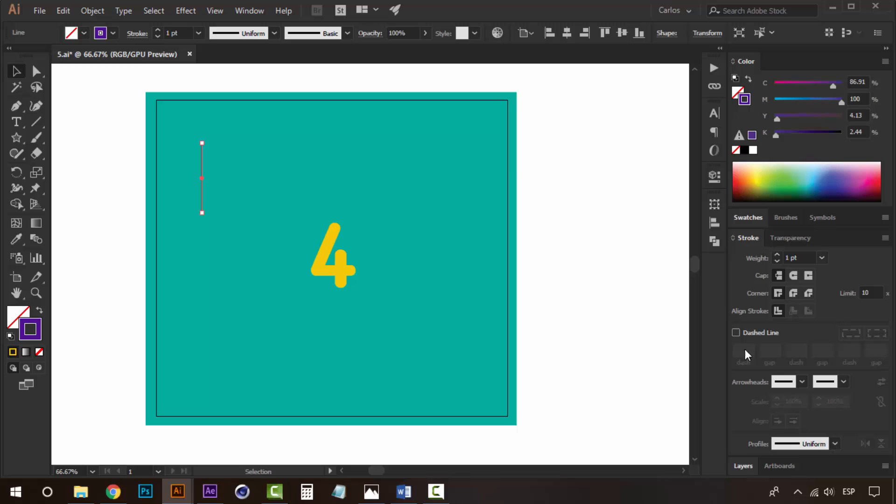
click(777, 255)
click(777, 255)
click(777, 255)
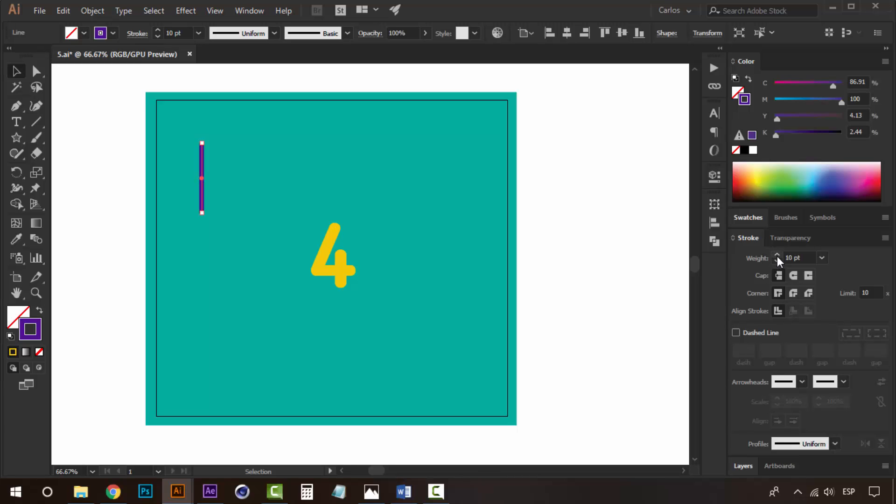
- Lengthen the line by moving its bottom endpoint downward
click(520, 236)
key(a)
drag(201, 214, 201, 241)
click(549, 241)
key(v)
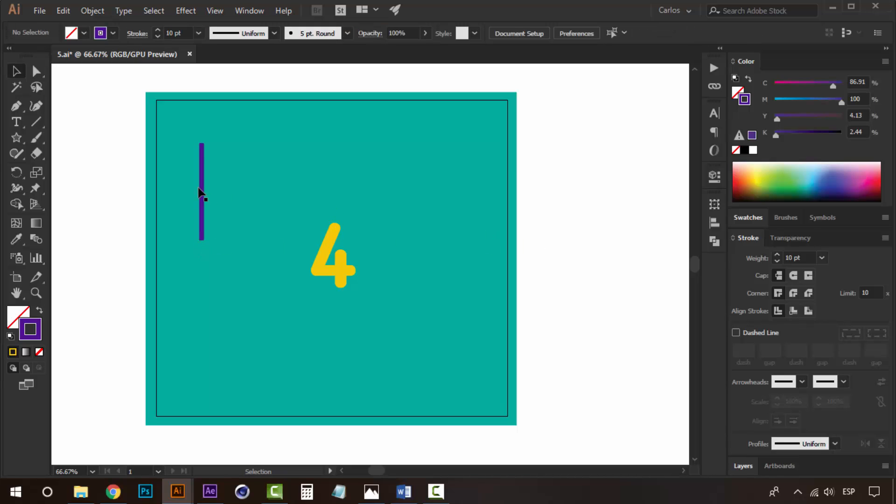
- Open the Zig Zag distort effect for the line and enable preview
click(202, 188)
click(190, 11)
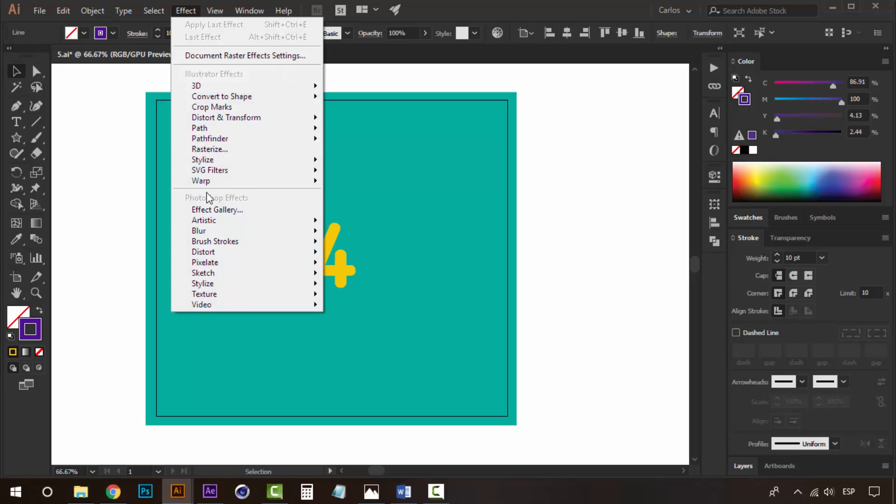
mouse_move(294, 119)
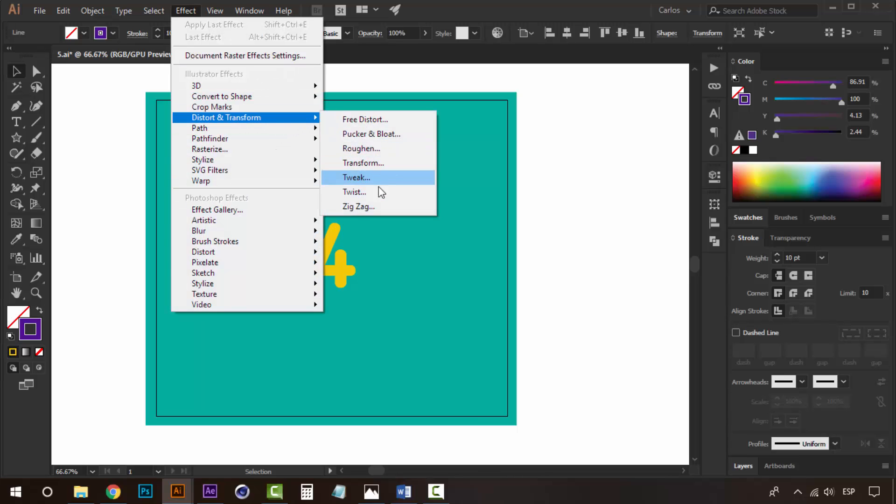
click(371, 206)
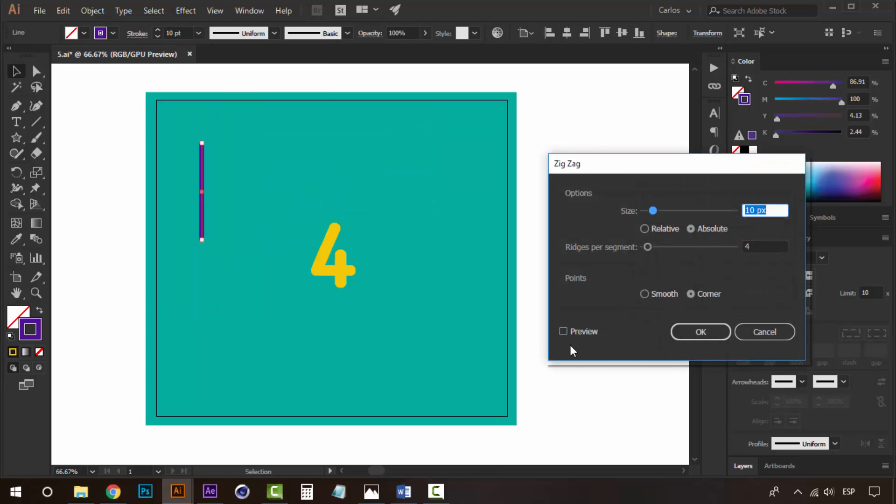
click(579, 333)
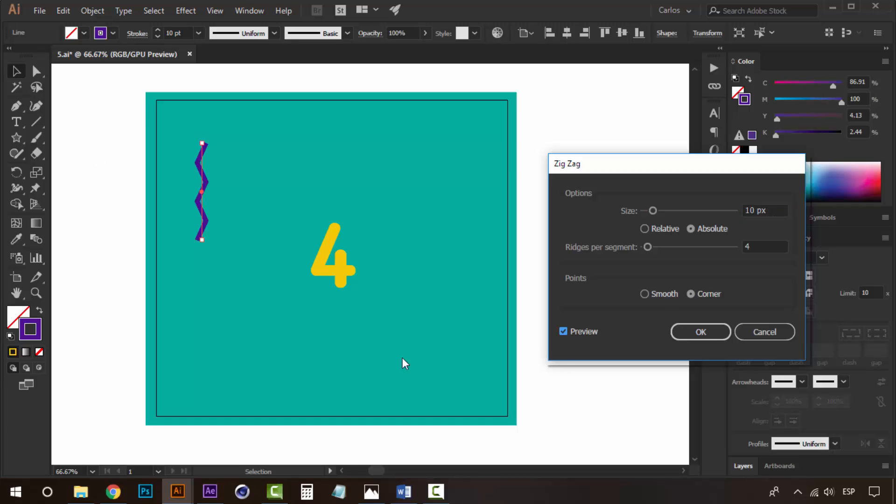
drag(678, 173, 668, 157)
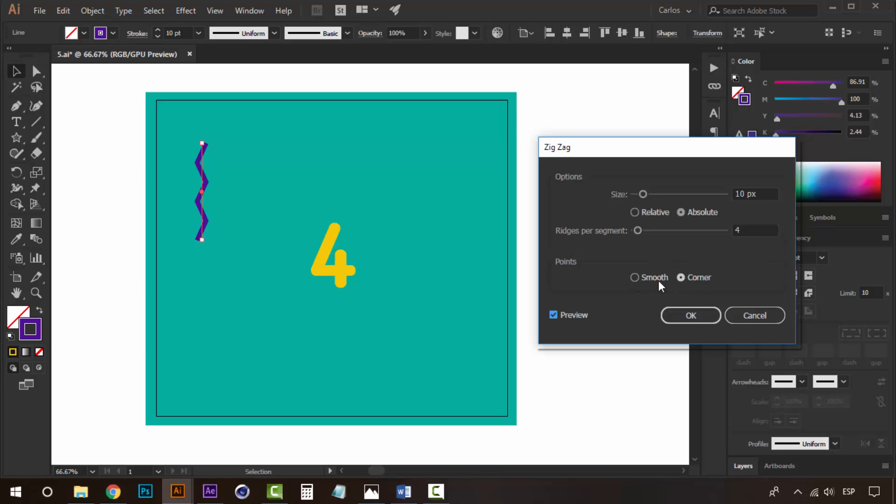
- Set the Zig Zag to Smooth points with an 8 px size and apply it
click(636, 277)
drag(644, 196, 638, 195)
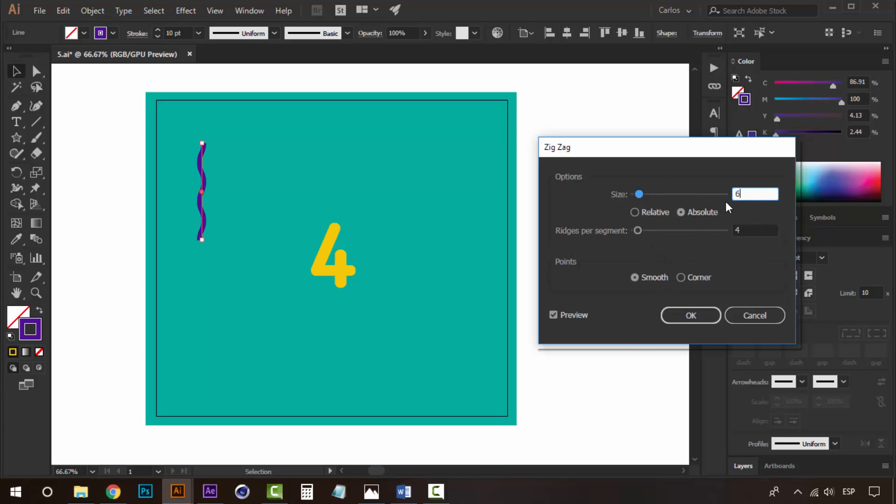
key(BackSpace)
text(8)
click(708, 215)
click(767, 229)
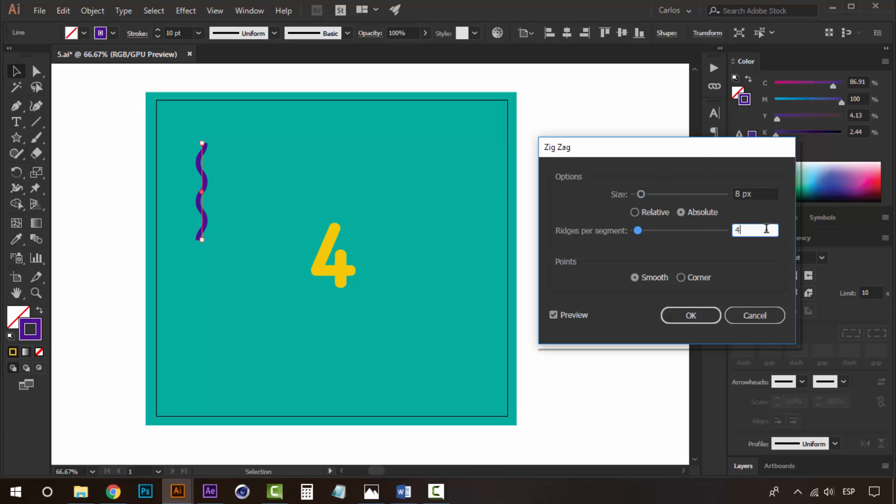
click(765, 193)
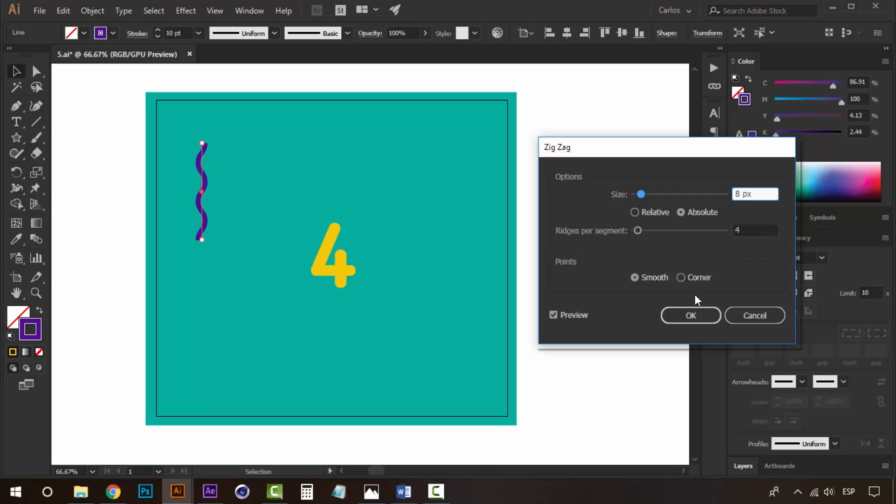
click(708, 314)
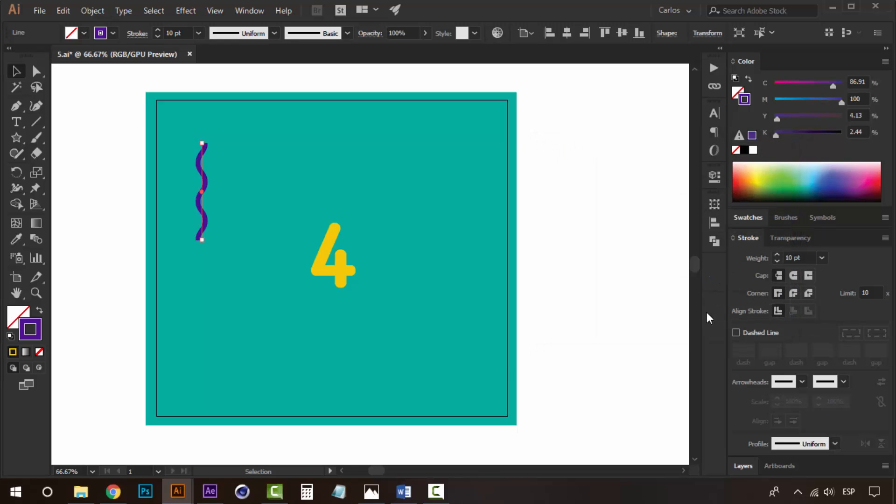
- Give the wavy line round stroke caps
click(794, 275)
click(604, 230)
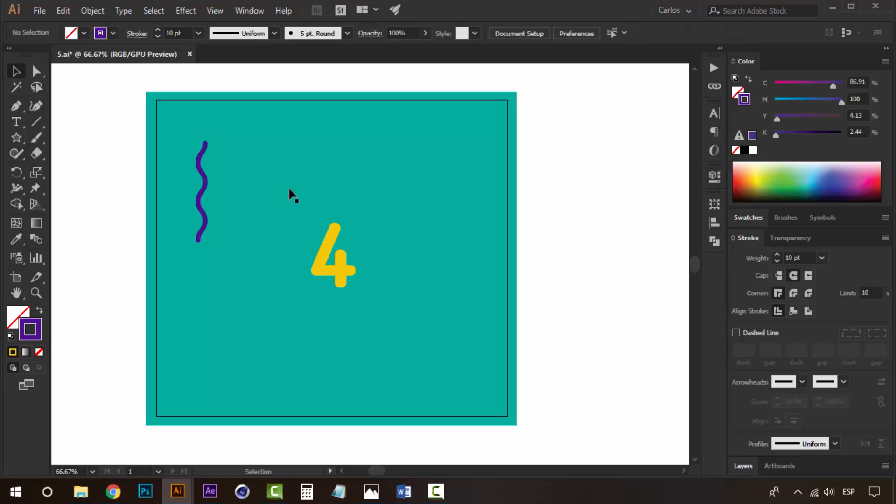
- Duplicate the wavy line several times across the artboard
click(201, 175)
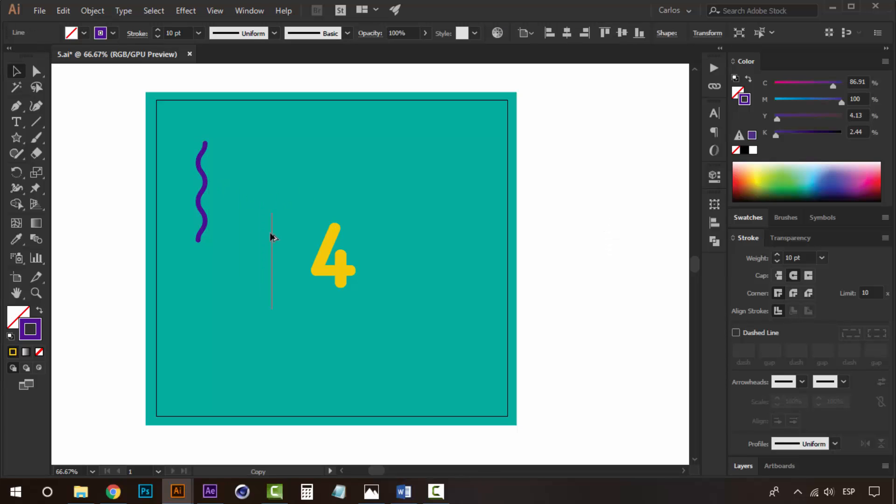
drag(202, 176, 427, 308)
click(503, 301)
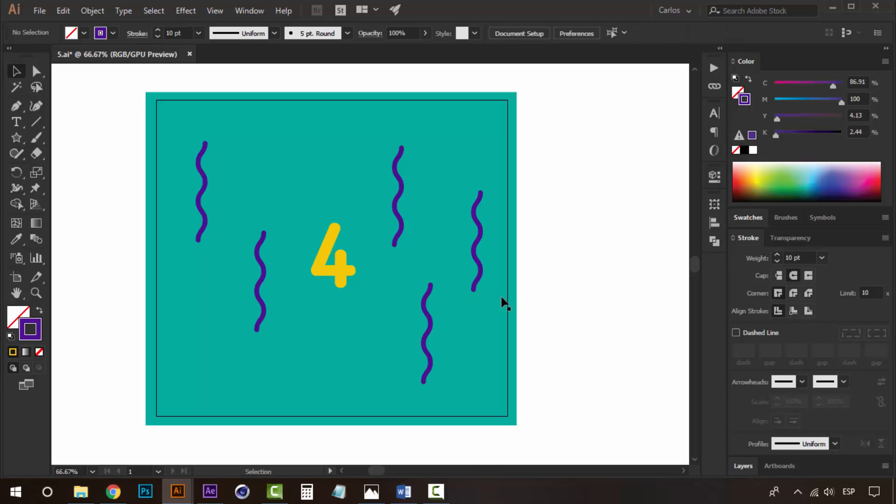
- Delete all the wavy line copies, keeping only the original
scroll(400, 260, down, 1)
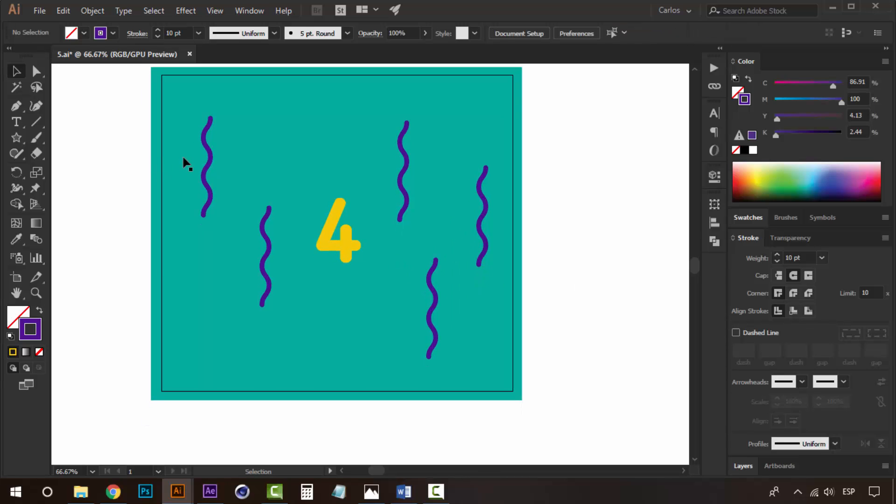
click(207, 148)
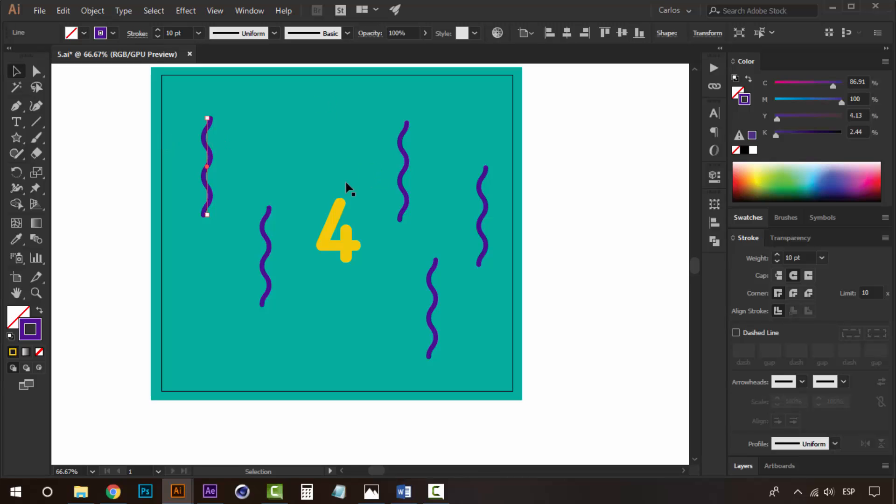
click(269, 218)
key(Delete)
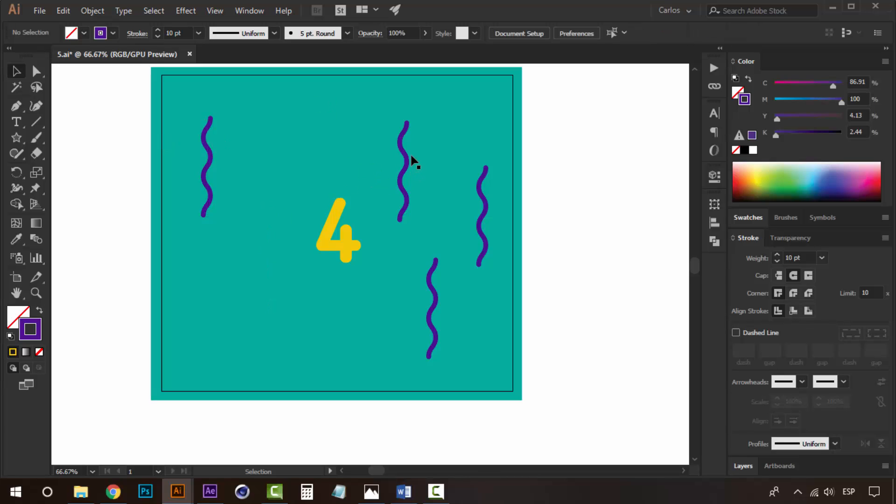
click(412, 157)
click(408, 157)
key(Delete)
click(479, 203)
key(Delete)
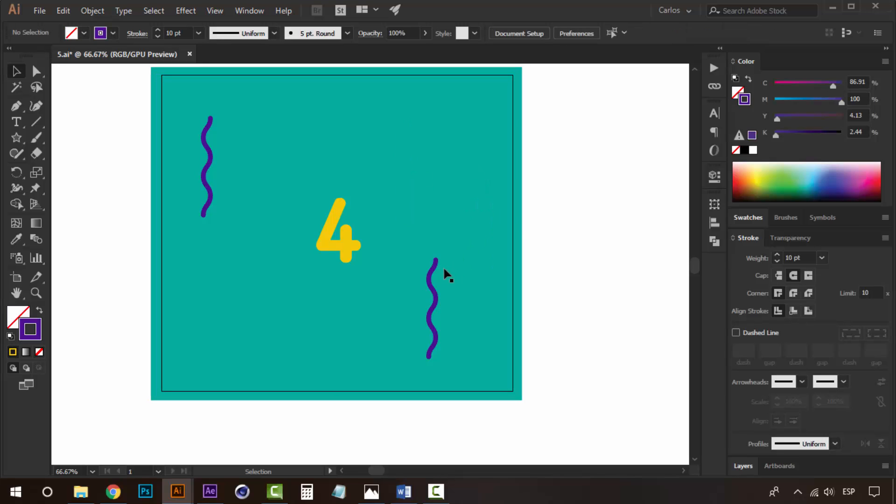
click(434, 262)
key(Delete)
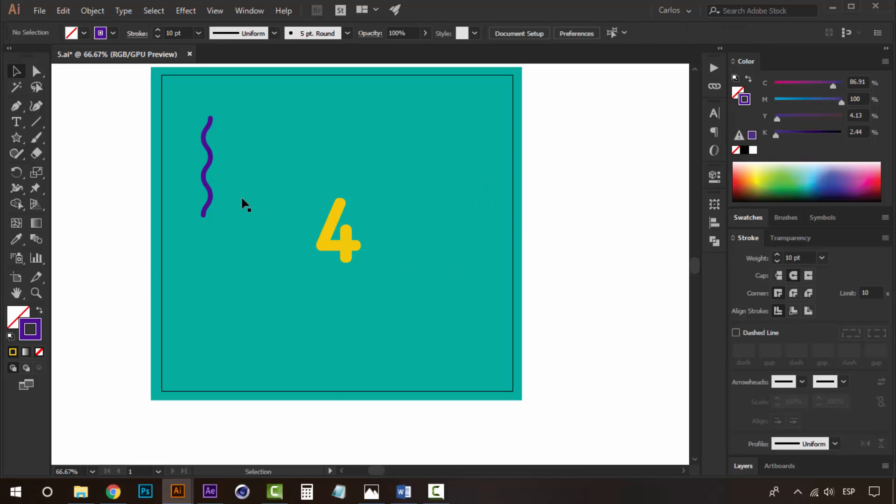
- Create a new layer above the 4 and BG layers
click(209, 161)
click(345, 243)
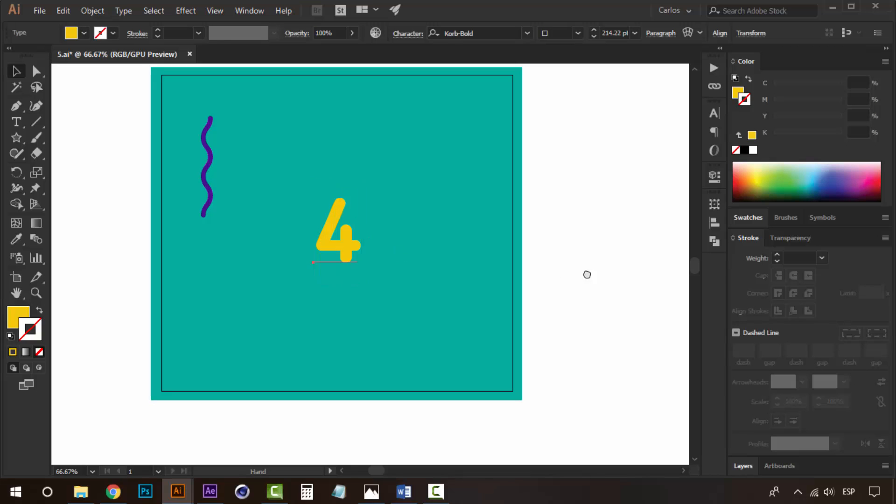
drag(587, 274, 579, 301)
click(433, 260)
click(661, 370)
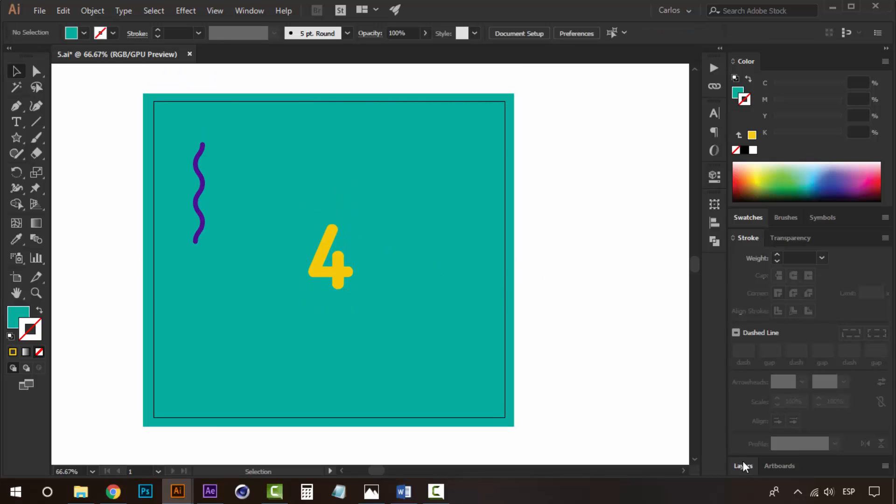
click(744, 466)
click(855, 468)
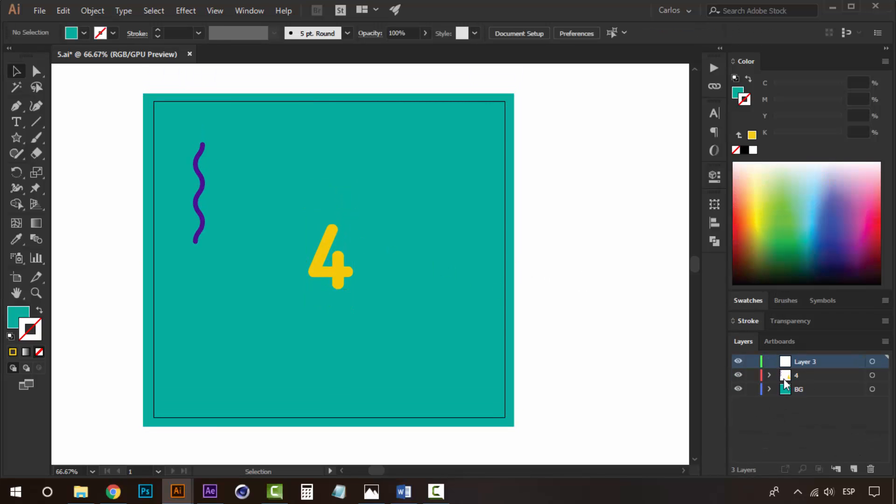
- Send the wavy line to the new layer
double_click(204, 180)
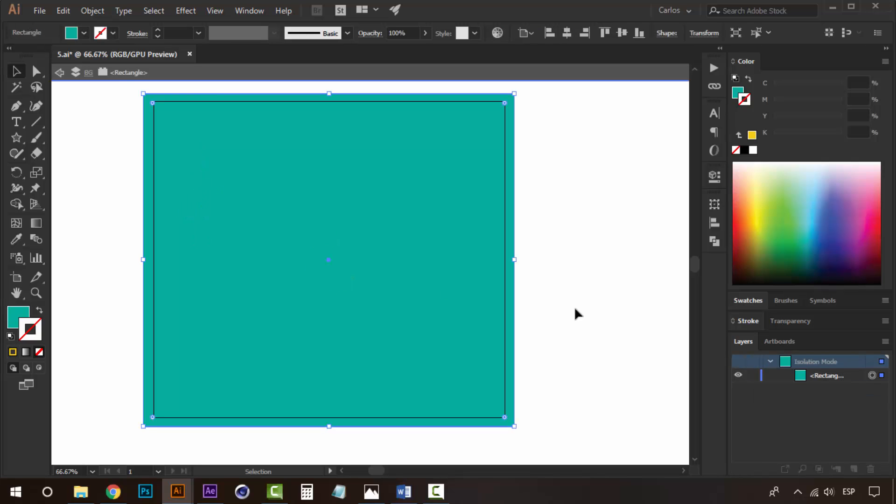
double_click(585, 306)
click(204, 170)
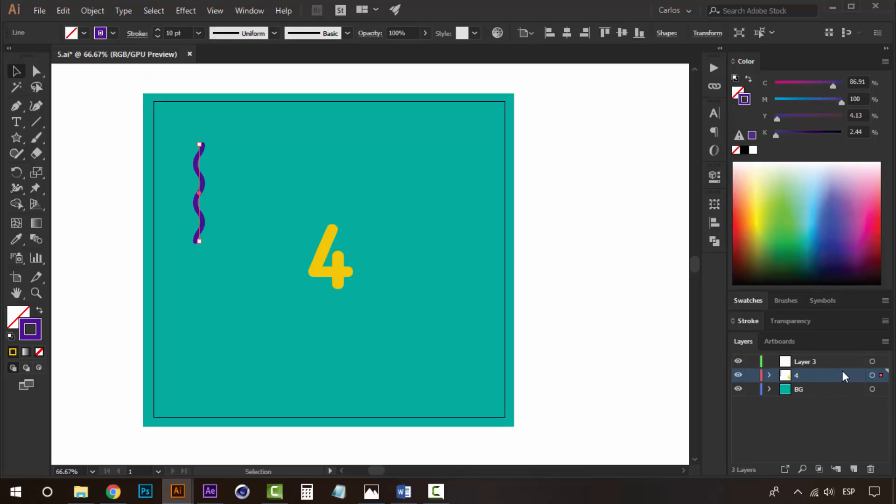
click(822, 363)
right_click(242, 253)
mouse_move(238, 356)
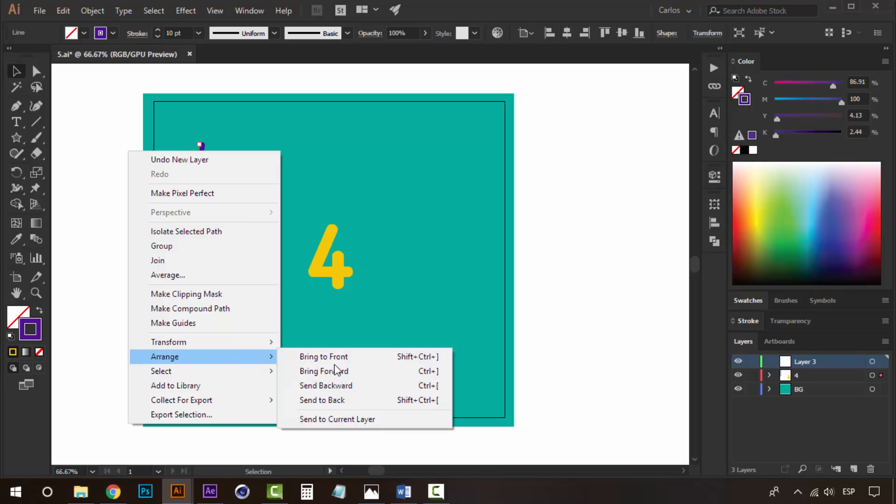
click(376, 419)
- Rename the new layer as Shape
double_click(810, 362)
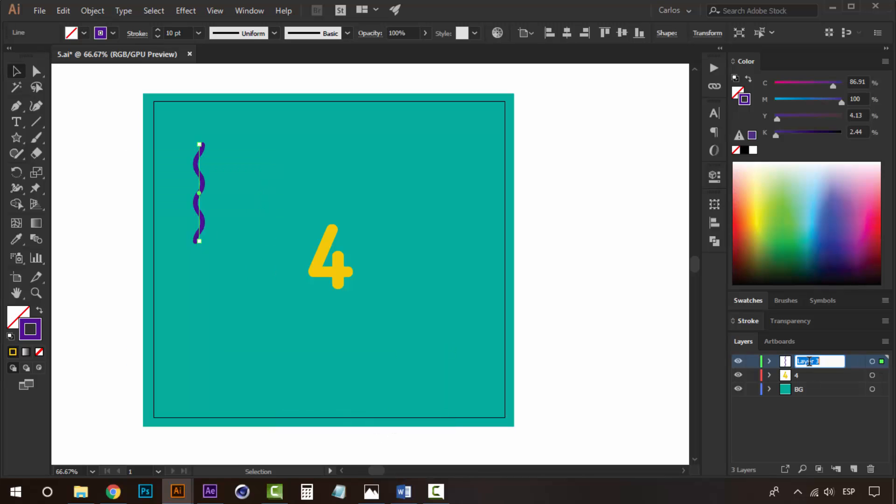
text(Shape)
click(644, 192)
- Expand the appearance of the wavy line
click(198, 168)
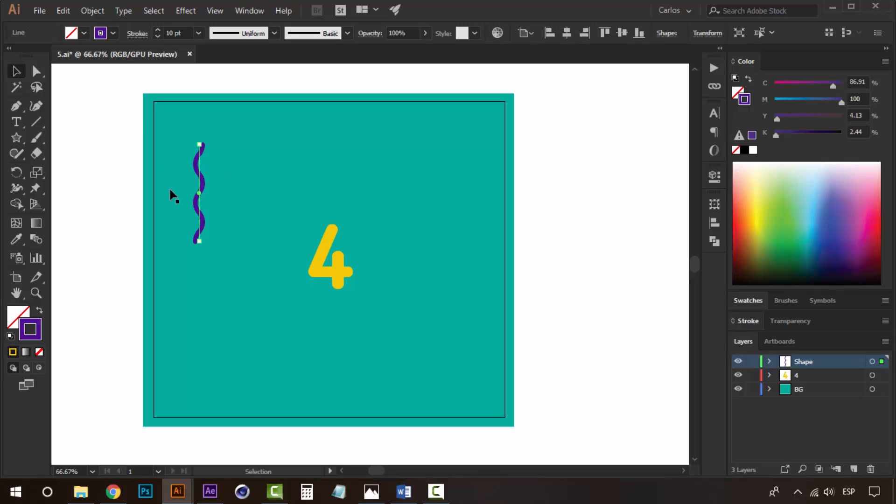
click(100, 10)
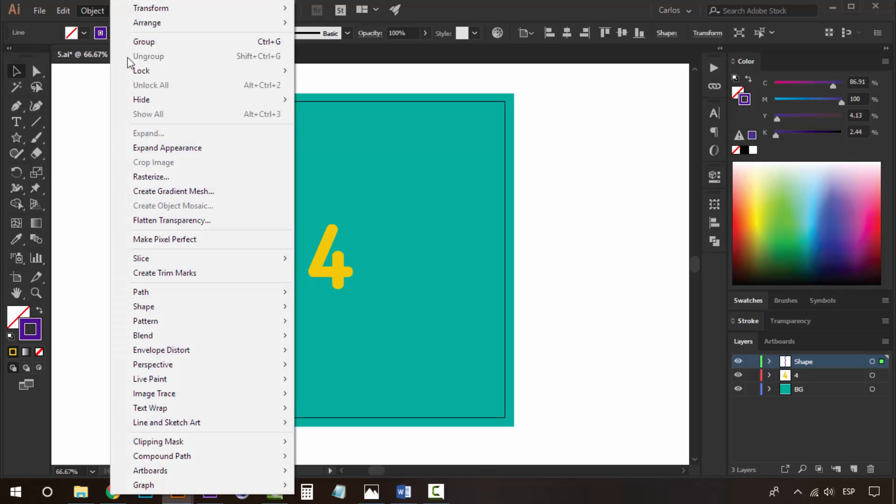
click(203, 149)
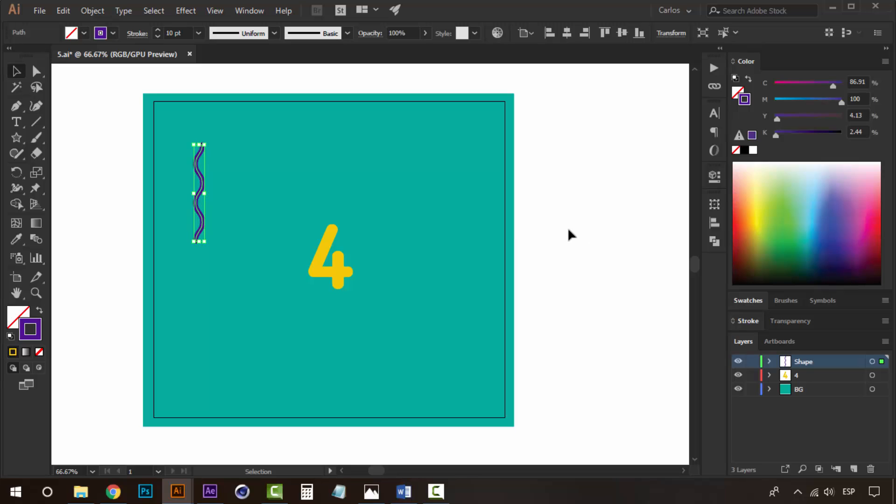
- Zoom in and inspect the expanded wavy line outline up close
key(ctrl+space)
ctrl+click(232, 197)
ctrl+click(231, 196)
ctrl+click(564, 300)
key(space)
drag(326, 268, 281, 134)
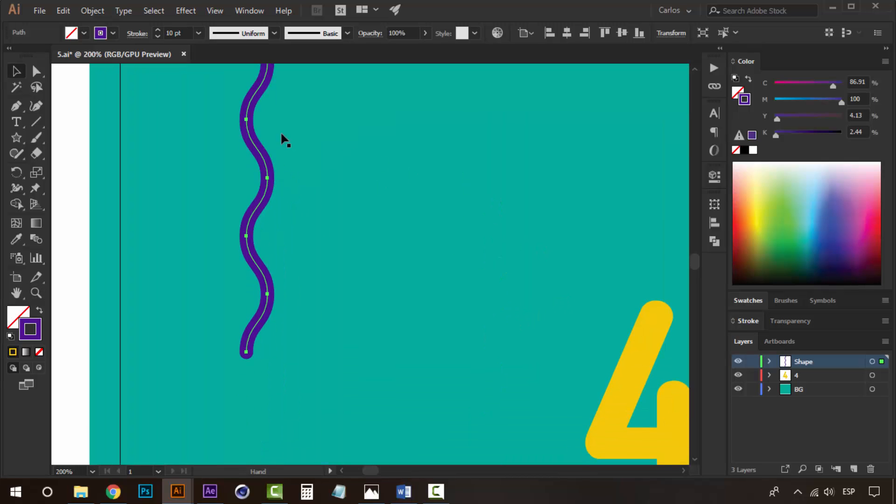
key(space)
drag(286, 67, 283, 116)
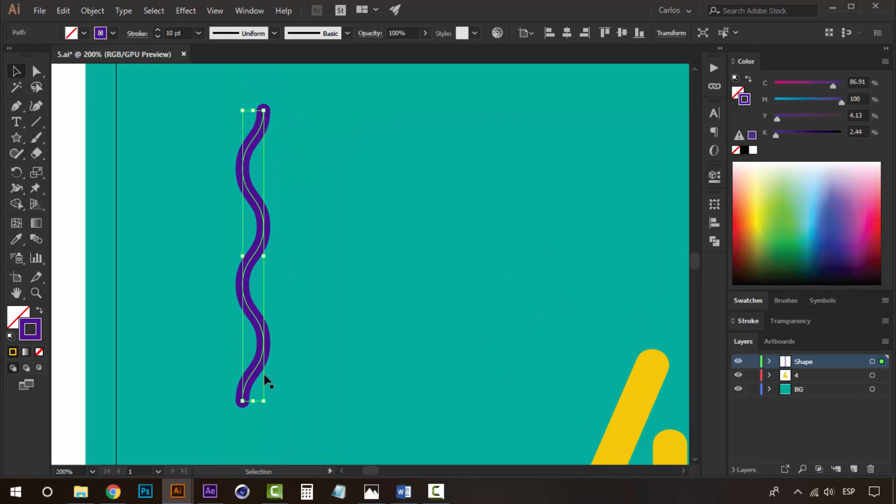
key(ctrl+alt+space)
ctrl+alt+click(374, 294)
ctrl+alt+click(374, 294)
ctrl+alt+click(375, 294)
ctrl+alt+click(375, 294)
key(space)
drag(429, 308, 376, 292)
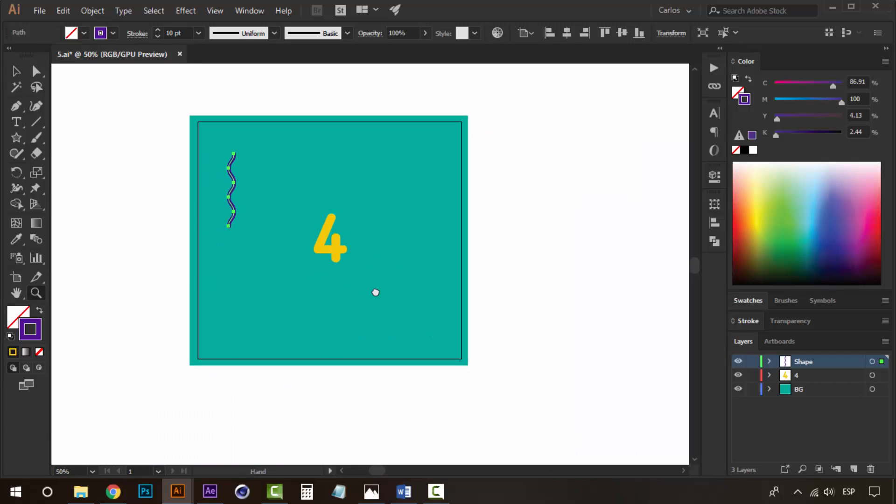
click(593, 270)
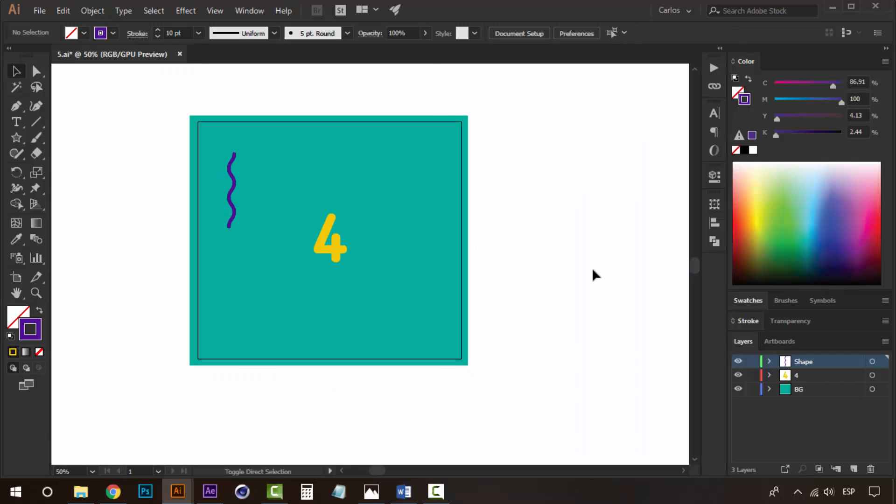
- Save the document as 4 with the default Illustrator options
key(ctrl+shift+s)
text(4)
click(337, 356)
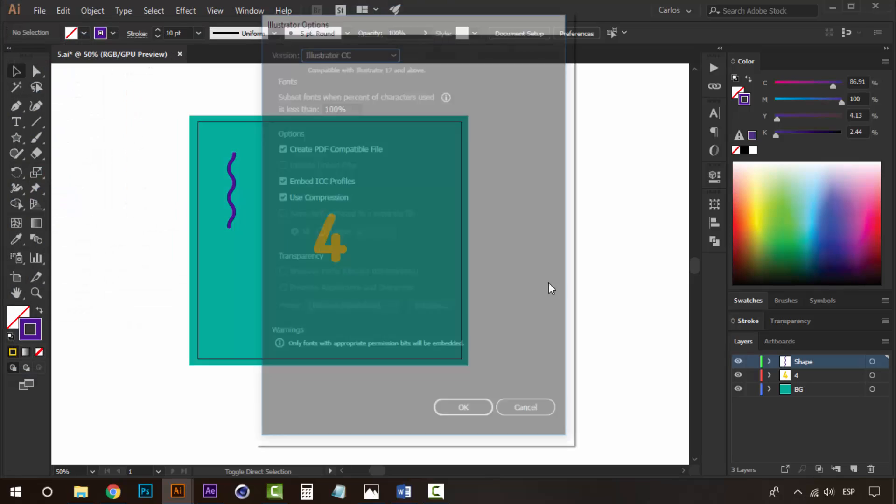
click(467, 410)
drag(540, 243, 545, 266)
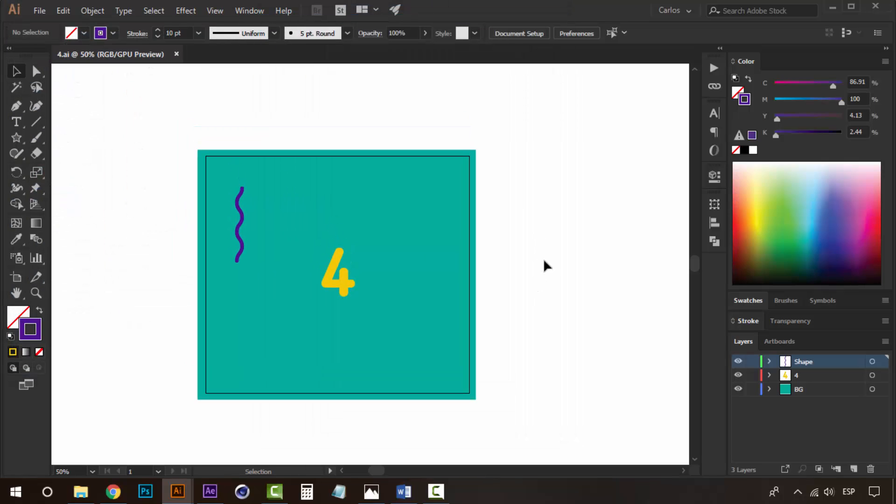
- Delete the wavy line together with the Shape layer
click(242, 233)
click(872, 473)
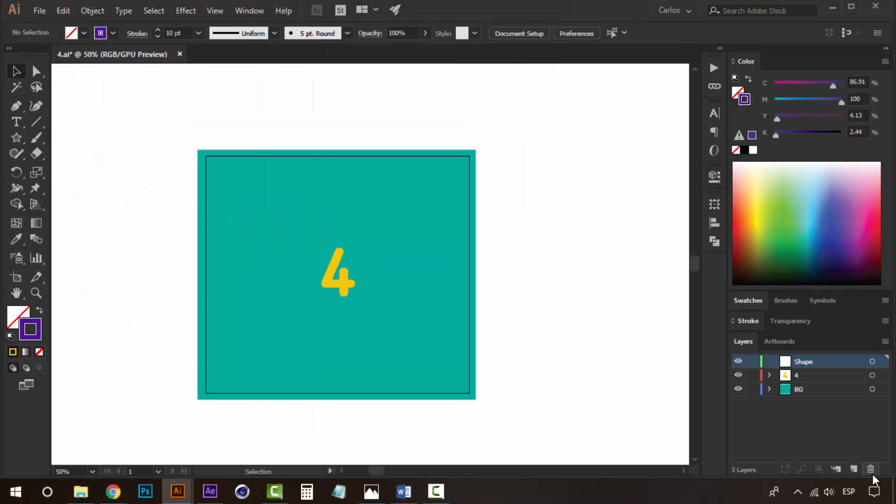
click(872, 472)
- Change the number text to 3
double_click(328, 275)
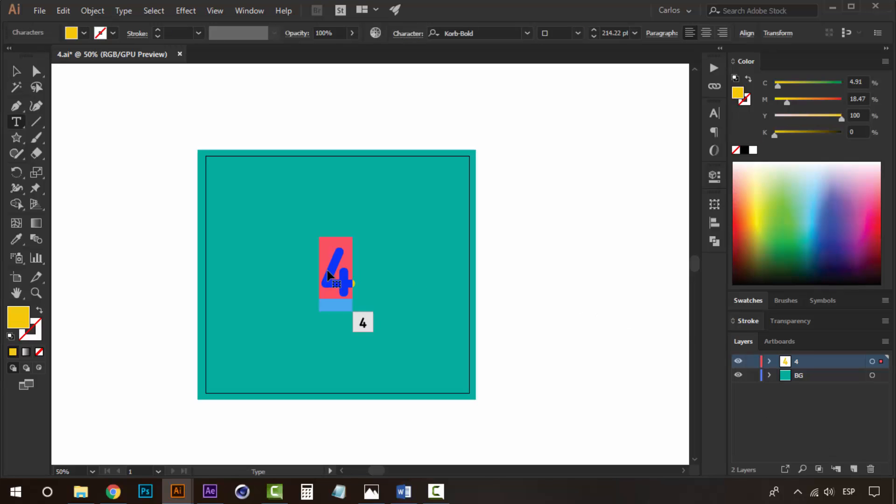
text(3)
key(Escape)
click(111, 143)
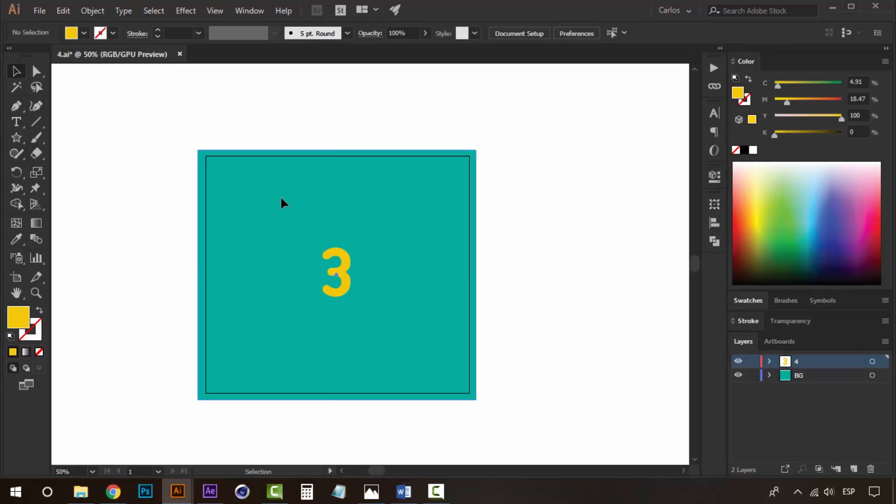
- Fill the background rectangle with the yellow swatch
click(282, 202)
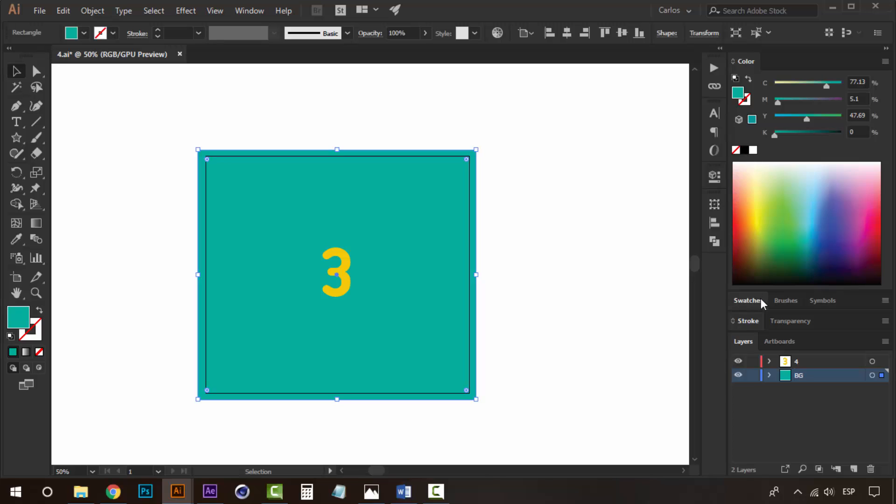
click(760, 300)
click(746, 279)
click(559, 267)
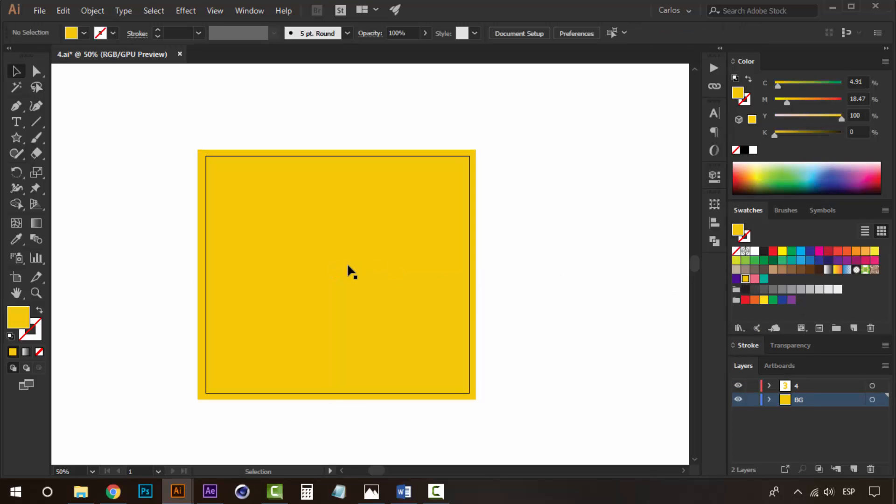
- Color the number 3 with the pink swatch
click(347, 262)
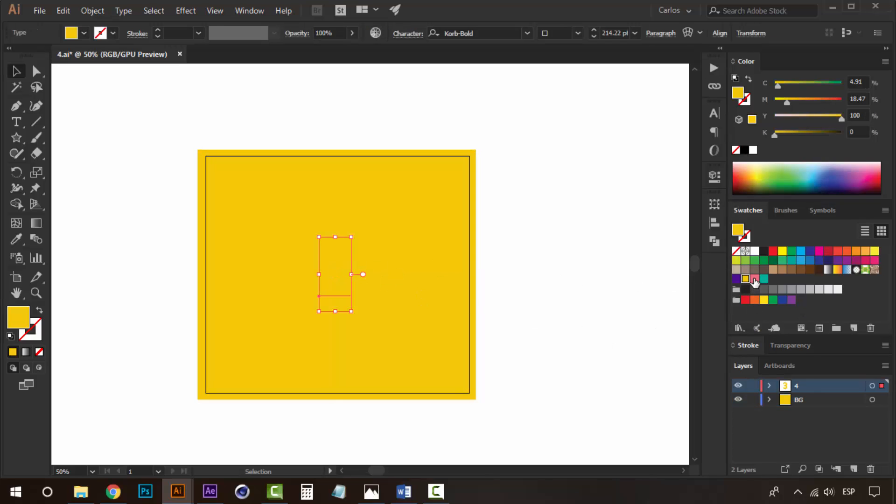
click(607, 286)
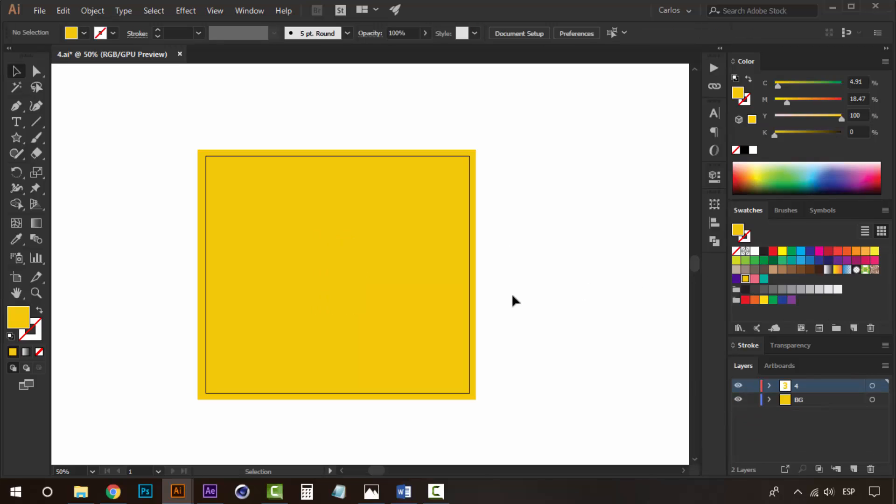
click(356, 278)
click(341, 280)
click(755, 279)
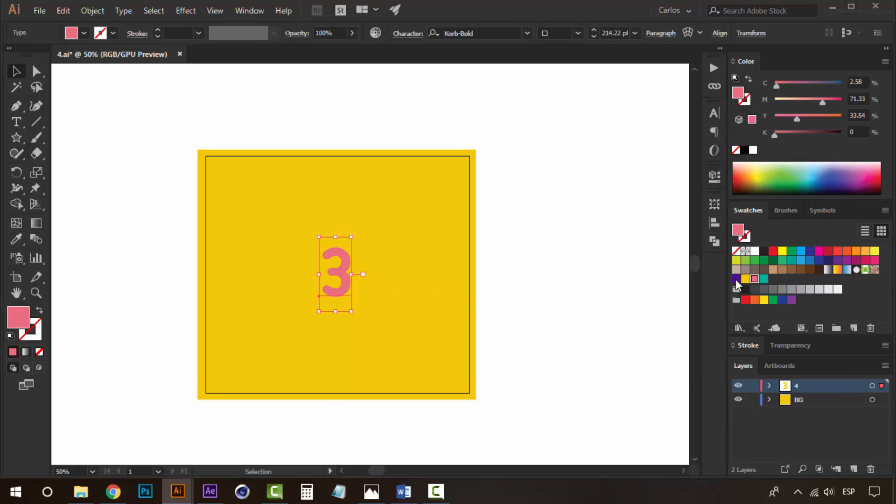
click(585, 246)
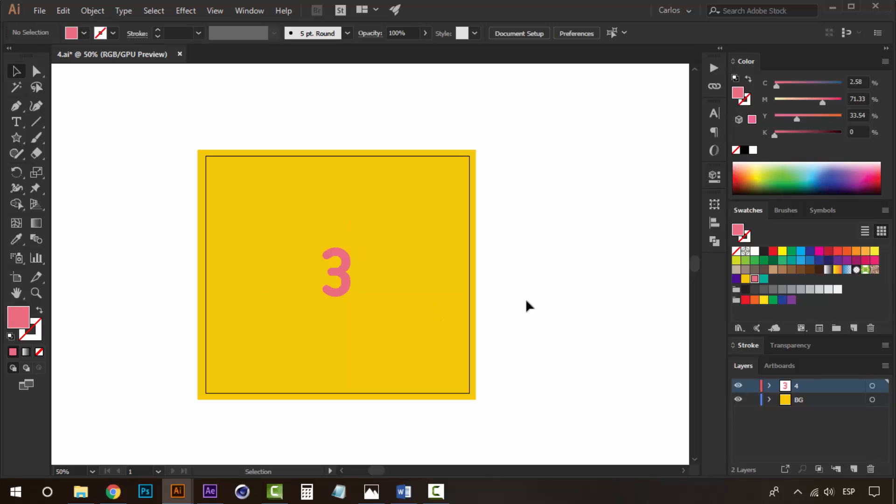
- Rename the number layer as 3
double_click(795, 384)
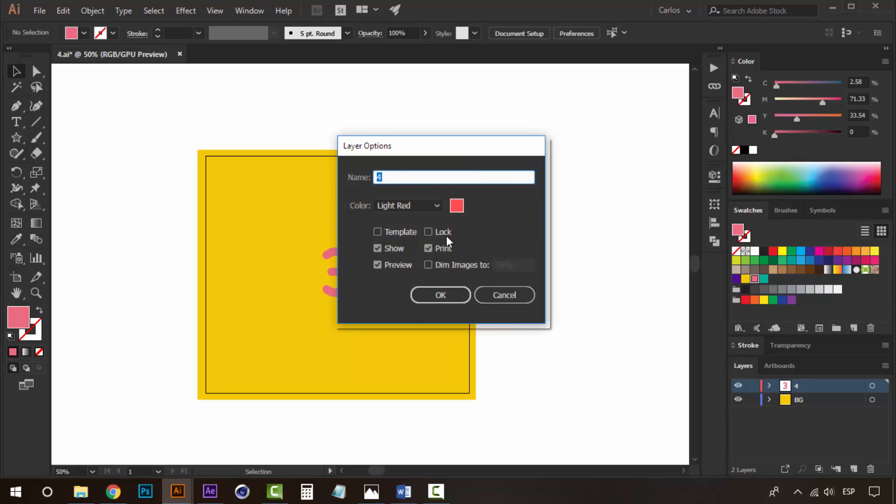
click(437, 293)
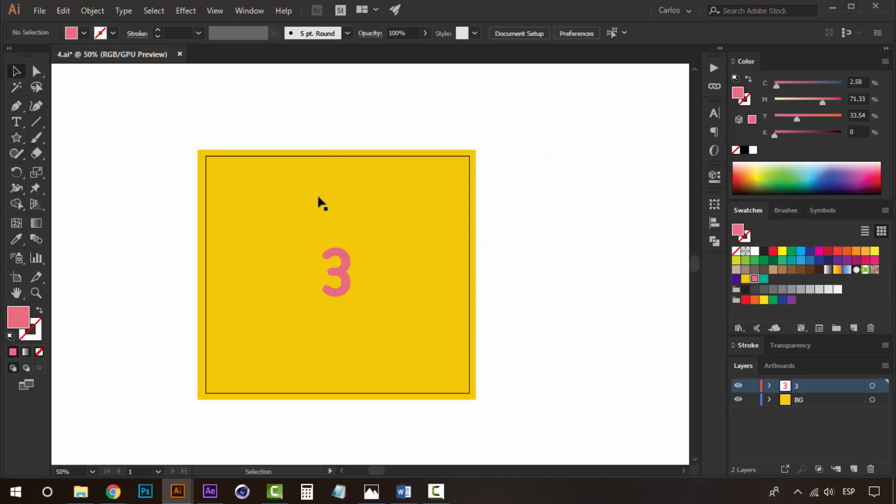
- Draw a small circle to the left of the number with the Ellipse tool
drag(348, 273, 397, 283)
scroll(399, 299, up, 1)
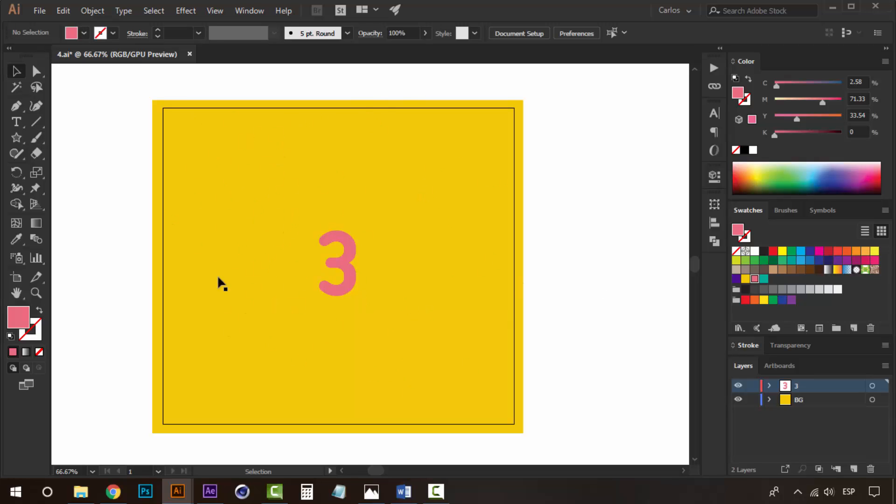
drag(16, 137, 90, 172)
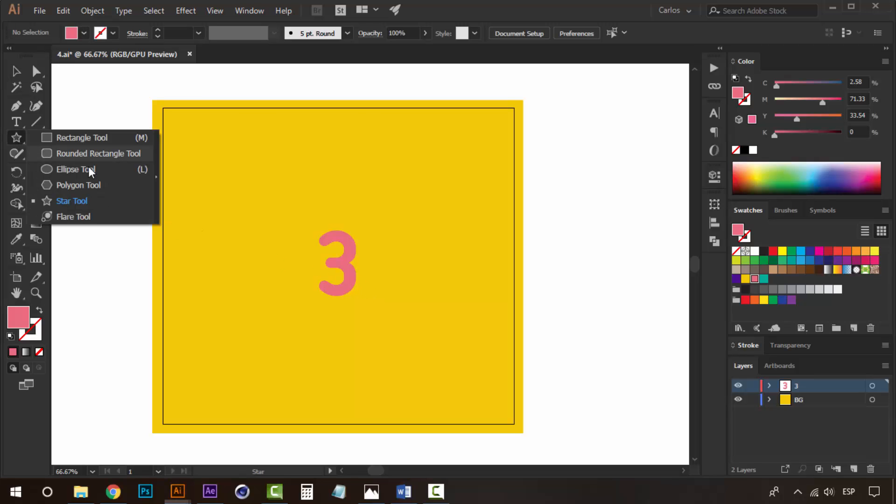
click(90, 171)
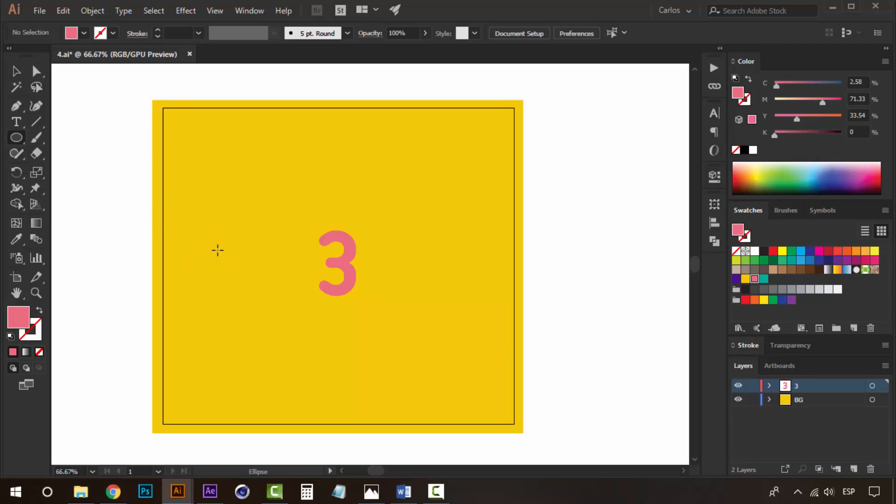
drag(220, 239, 211, 233)
key(v)
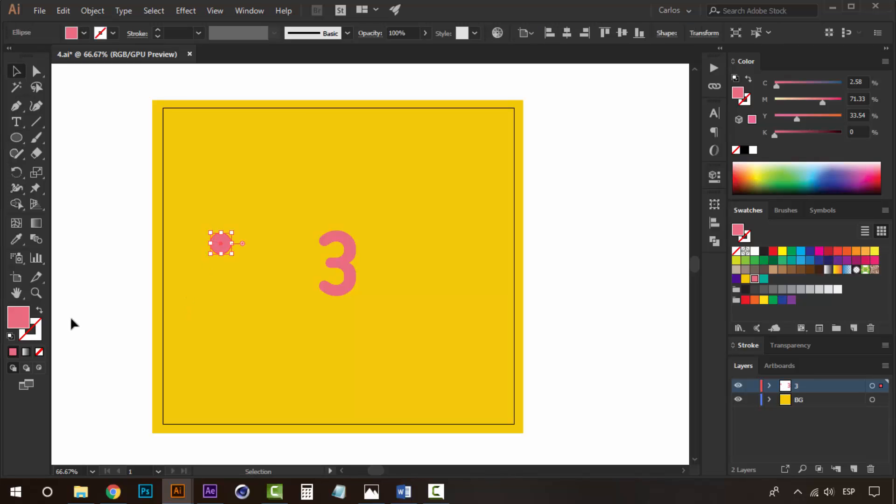
- Give the circle a purple stroke and no fill
click(39, 312)
click(16, 331)
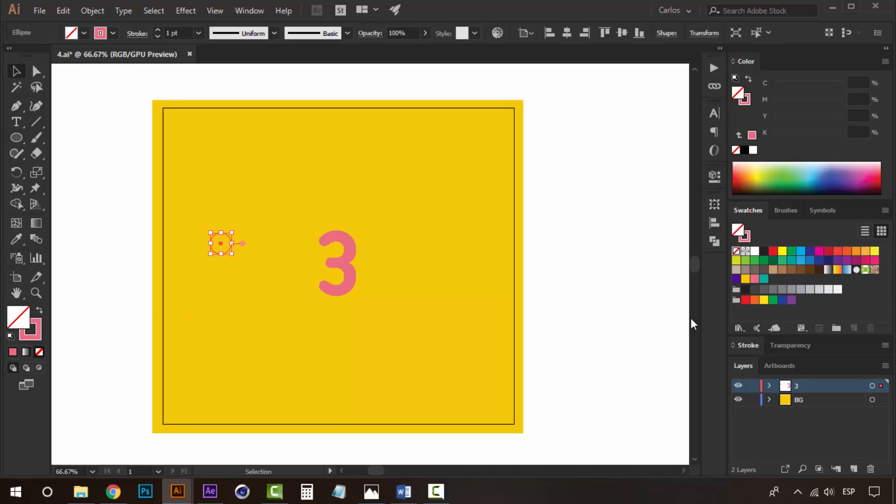
click(736, 280)
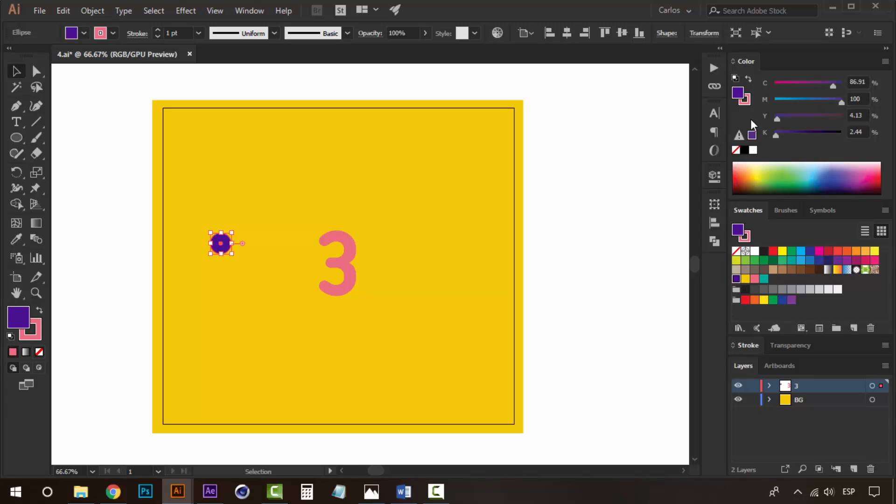
click(749, 79)
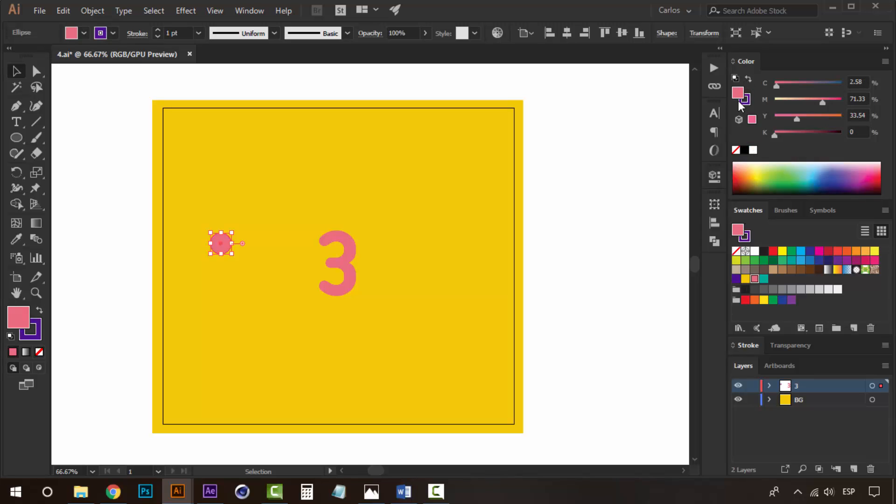
click(737, 150)
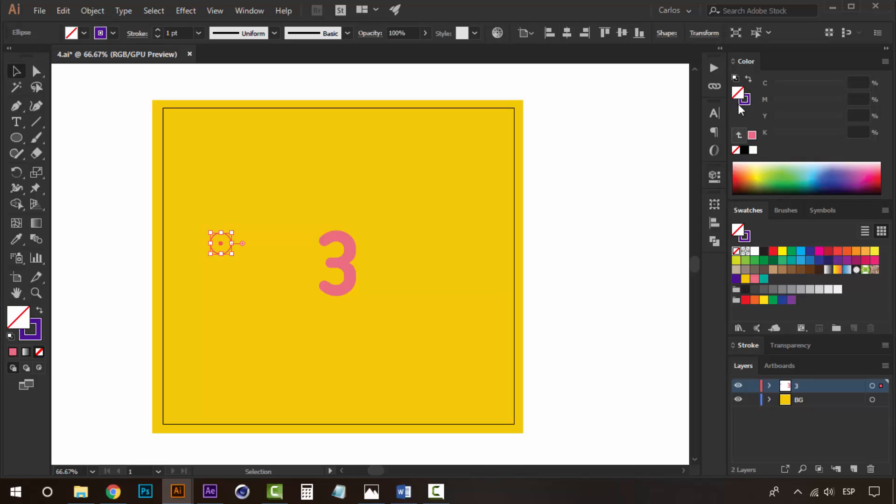
- Set the circle's stroke weight to 6 pt
click(748, 345)
click(777, 254)
click(777, 254)
click(777, 254)
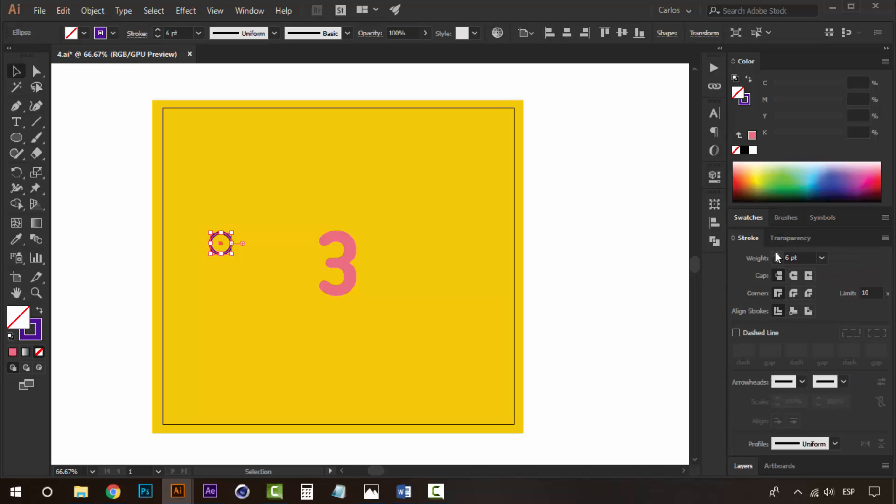
- Duplicate the circle to place copies above, right of and below the number
click(648, 275)
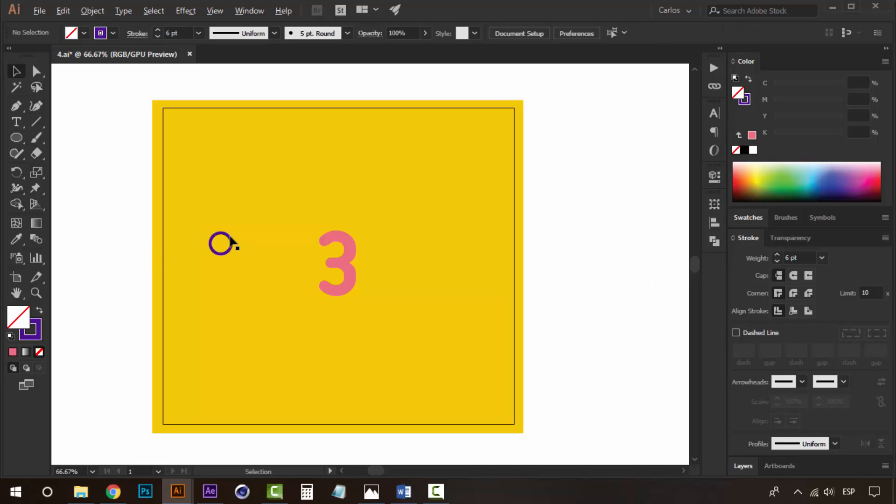
drag(231, 243, 283, 341)
drag(422, 173, 438, 335)
key(ctrl+z)
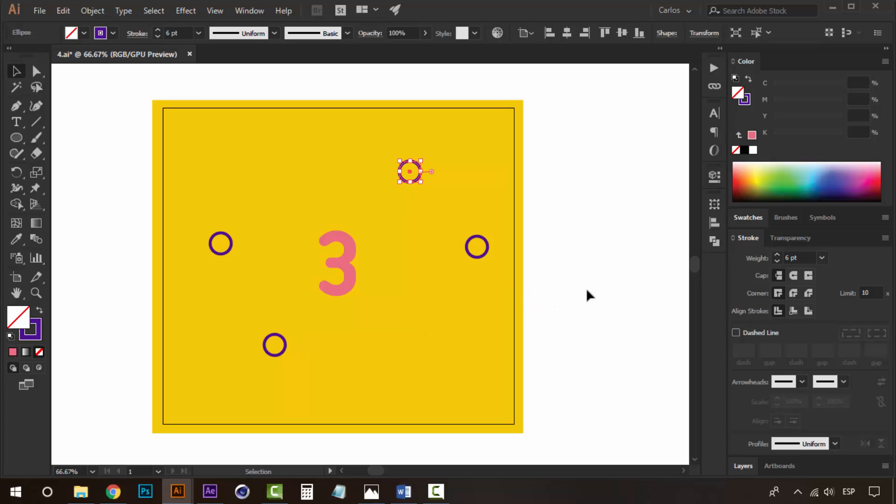
click(586, 290)
- Select the left circle and add four new layers
click(227, 255)
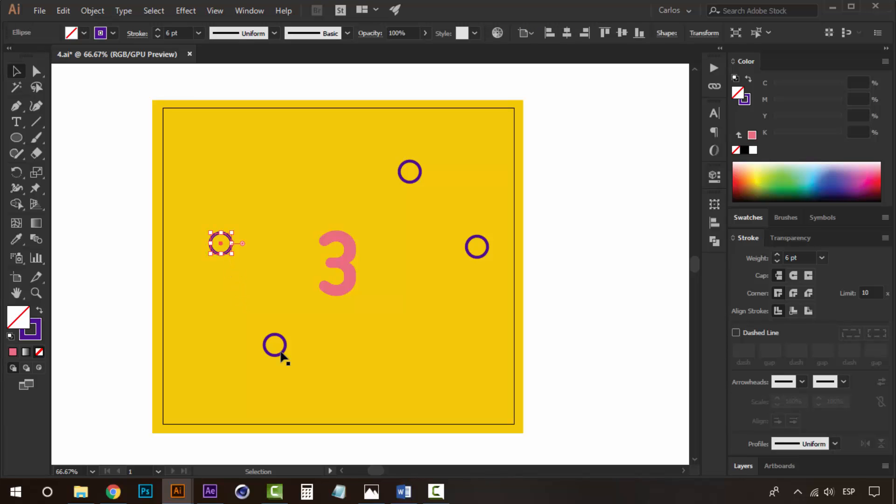
click(750, 465)
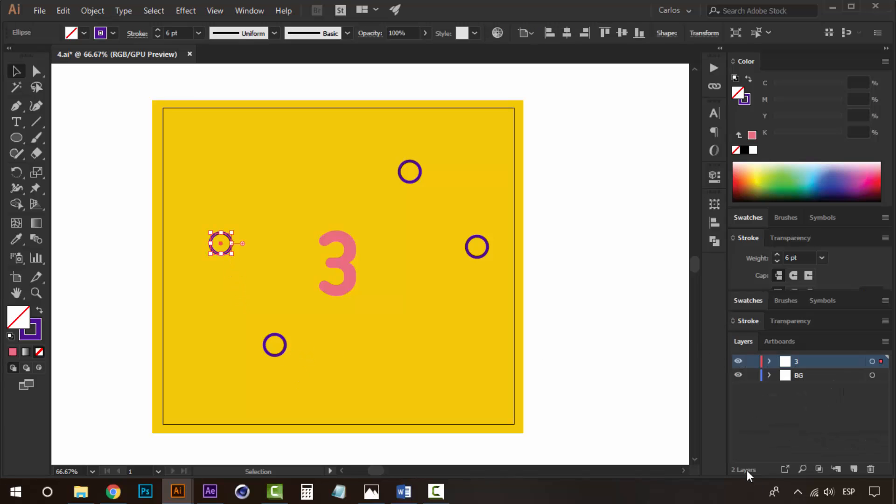
click(859, 472)
click(859, 471)
click(859, 472)
click(859, 472)
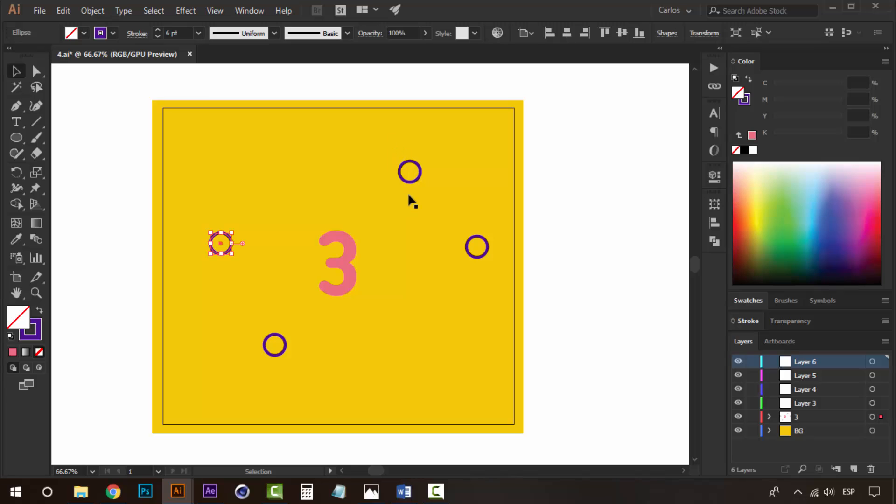
- Send the left circle to the top new layer, Layer 6
right_click(206, 220)
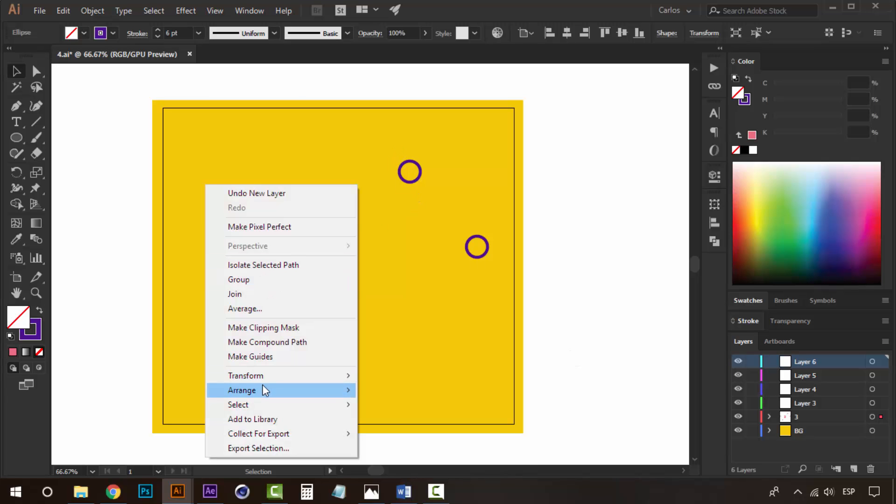
mouse_move(264, 387)
click(434, 452)
- Move the bottom circle onto Layer 5 with Send to Current Layer
click(275, 356)
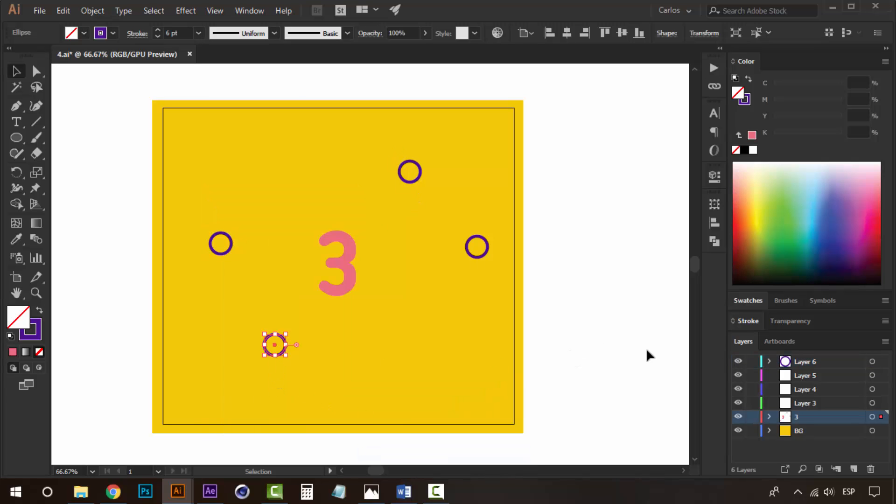
click(794, 371)
right_click(299, 358)
mouse_move(364, 292)
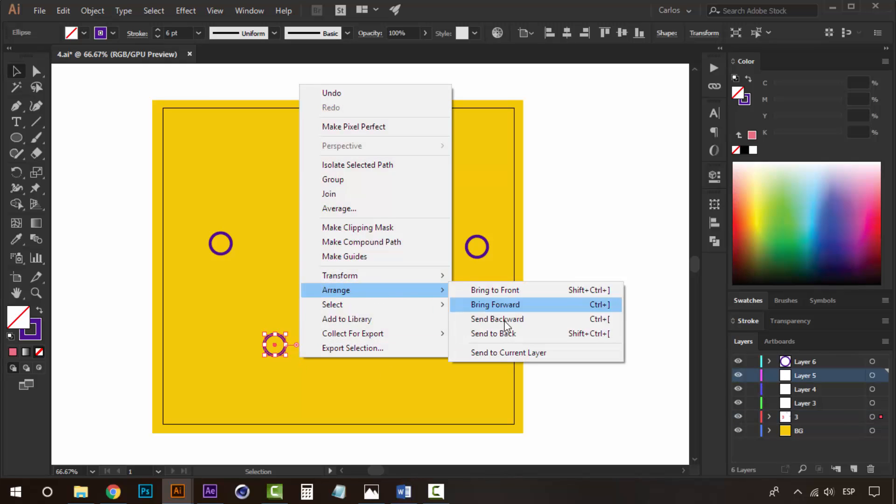
click(505, 352)
- Move the top circle onto Layer 4 with Send to Current Layer
click(418, 181)
click(806, 390)
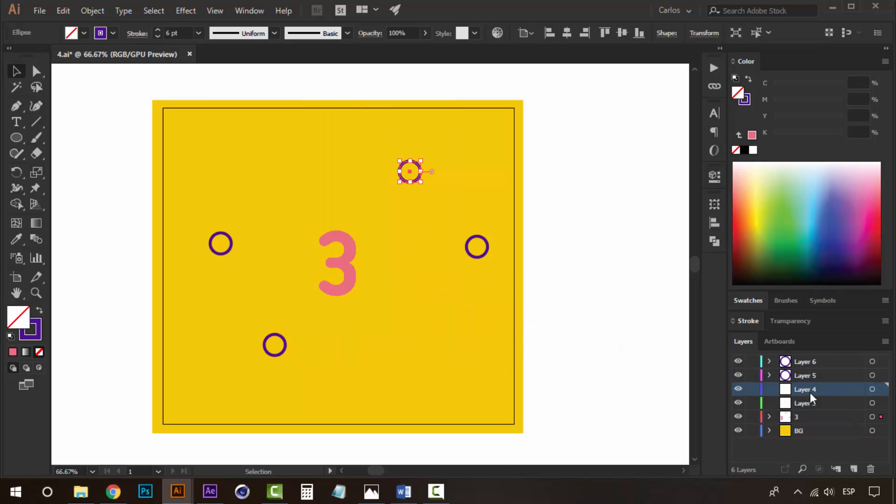
right_click(403, 183)
mouse_move(486, 386)
click(612, 448)
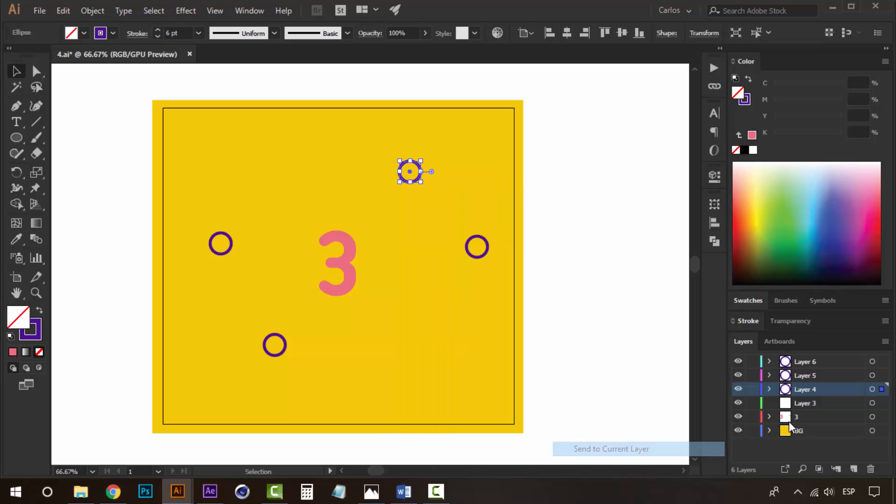
- Move the right circle onto Layer 3 with Send to Current Layer
click(488, 247)
click(805, 404)
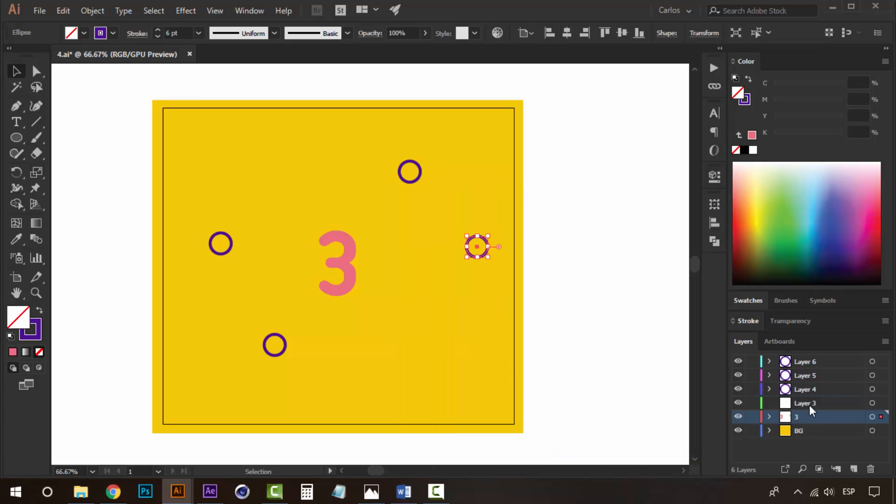
right_click(468, 254)
mouse_move(561, 413)
click(677, 471)
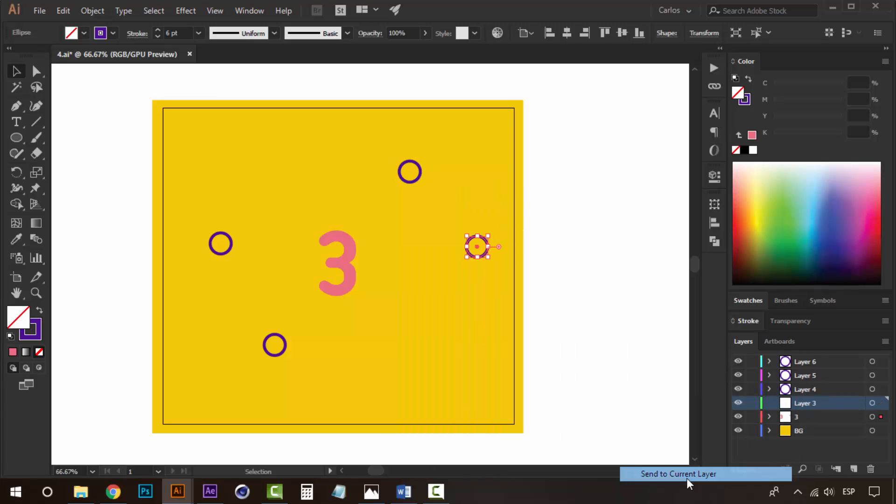
- Rename Layer 6 as bubble 1 and Layer 5 as bubble 2
click(800, 366)
double_click(800, 366)
text(bubble 1)
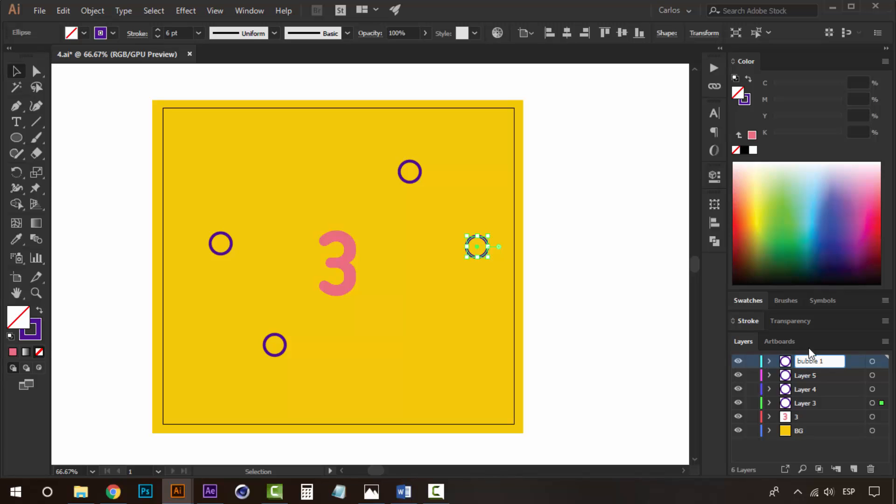
double_click(809, 376)
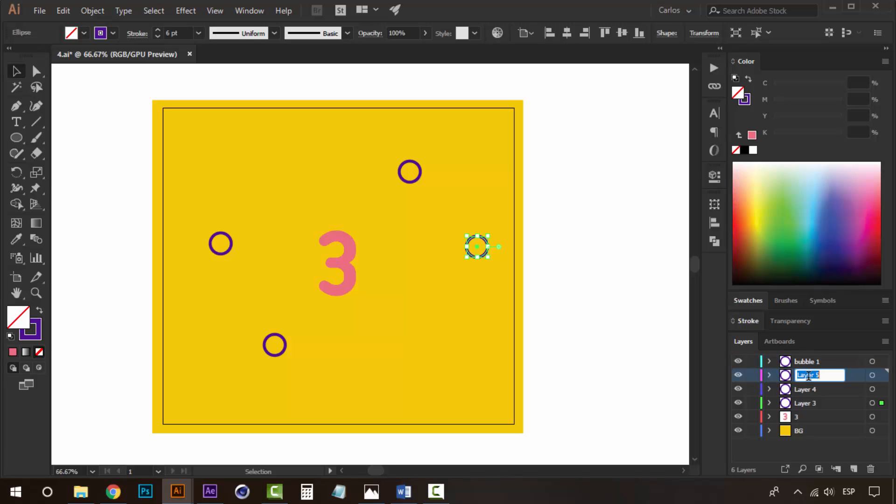
text(bubble 2)
- Rename Layer 4 as bubble 3 and Layer 3 as bubble 4
double_click(814, 388)
text(b)
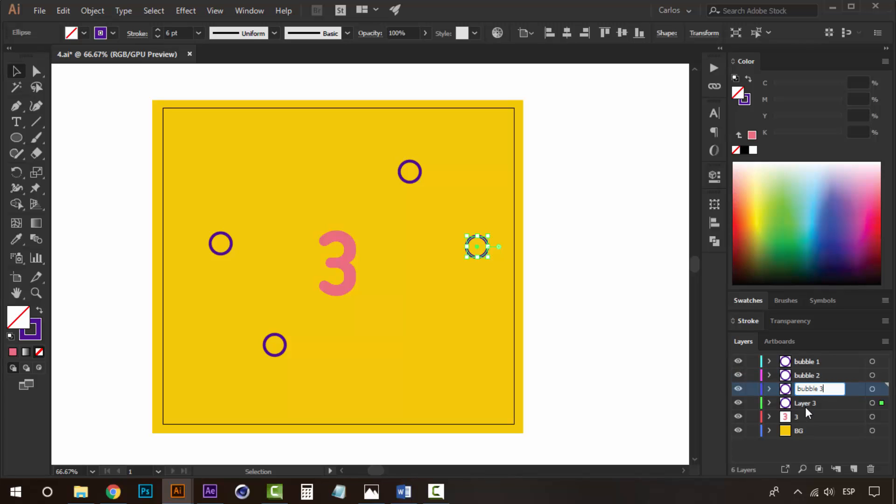
text(ubble 3)
double_click(809, 404)
text(bub)
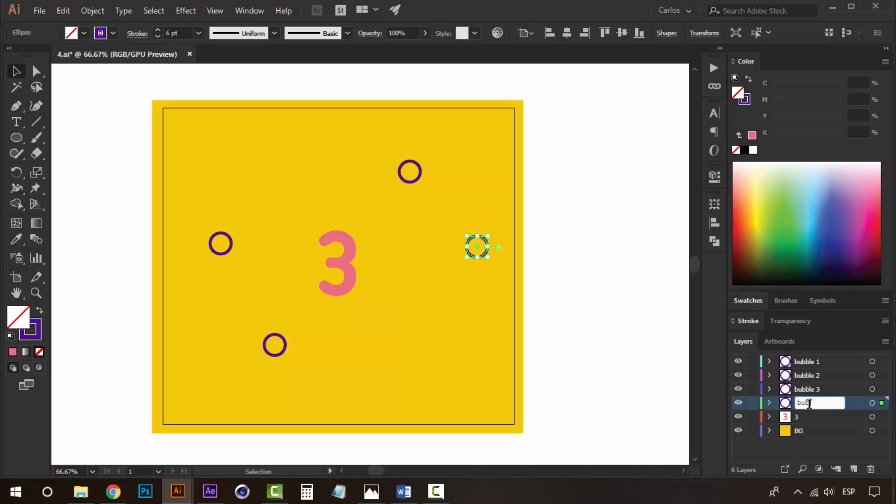
text(ble 4)
key(Return)
- Save the document as 3.ai
click(634, 264)
drag(415, 280, 461, 285)
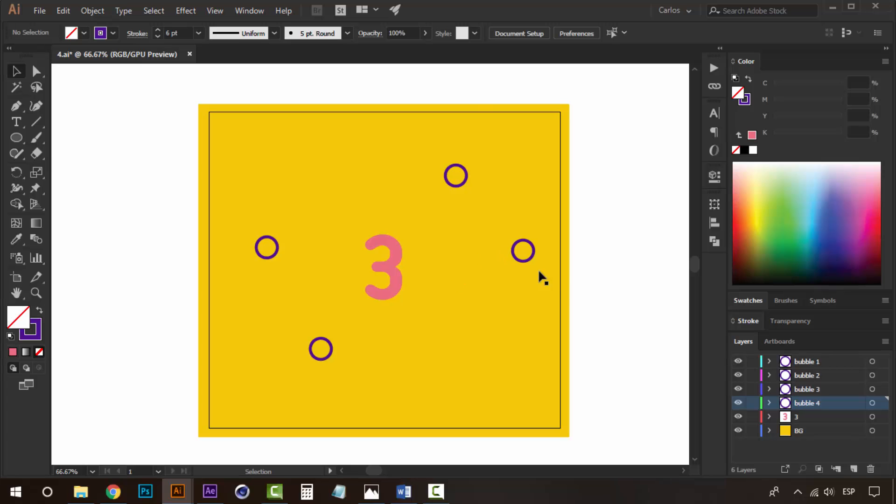
drag(614, 278, 518, 251)
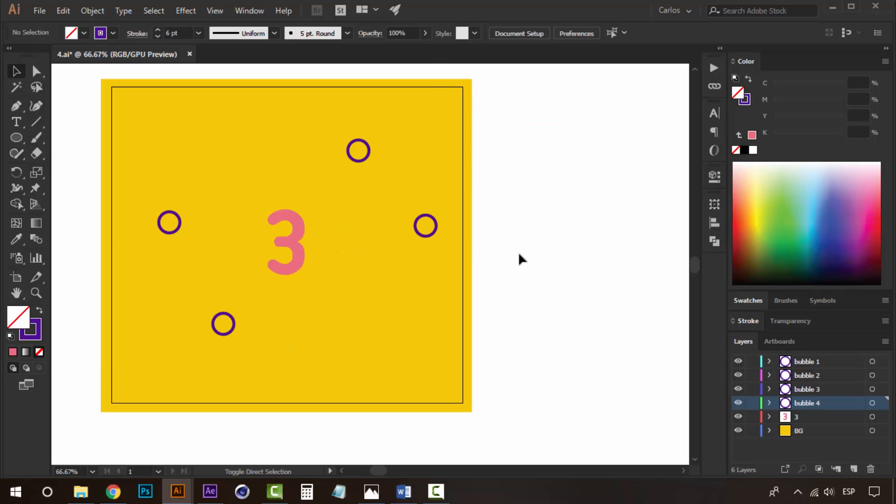
key(ctrl+shift+s)
click(327, 357)
click(473, 413)
- Delete the four bubble layers together
key(z)
alt+click(322, 274)
alt+click(320, 274)
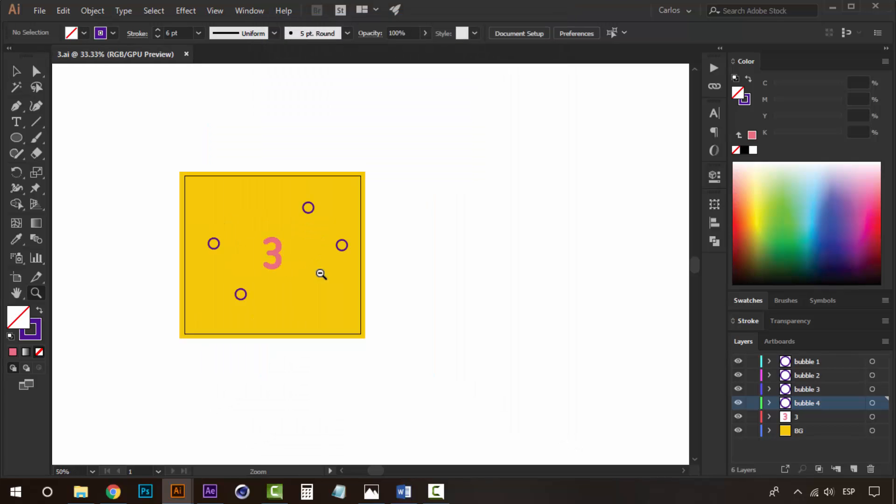
drag(414, 293, 398, 312)
click(336, 275)
key(v)
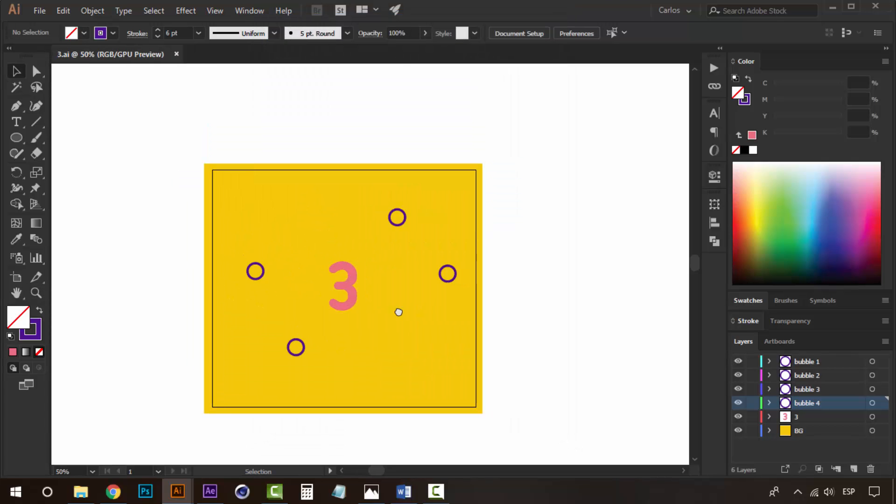
click(449, 318)
click(571, 327)
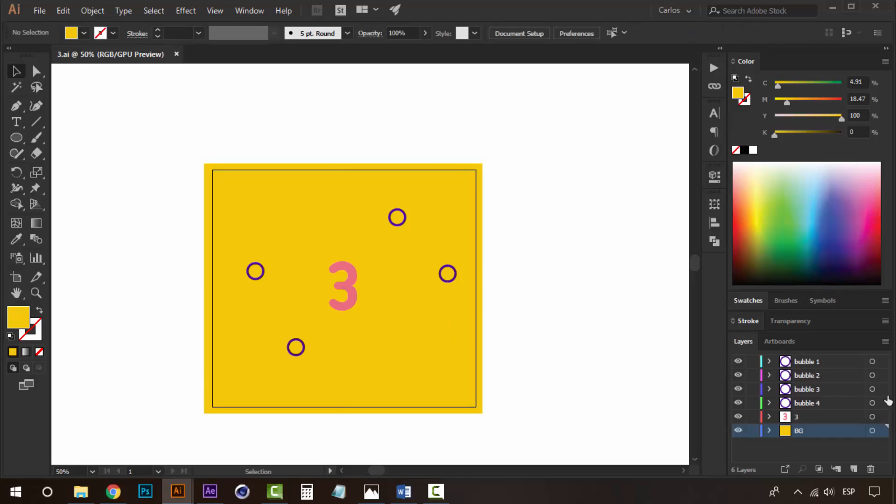
click(832, 364)
shift+click(824, 391)
shift+click(825, 403)
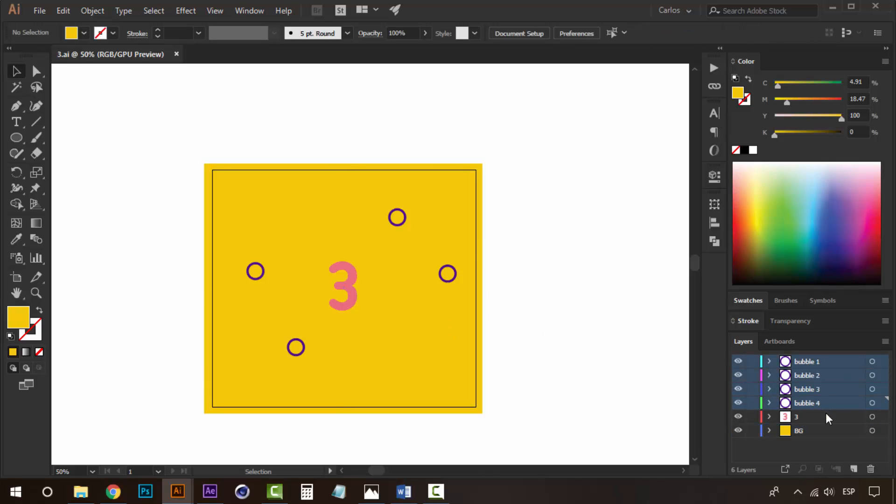
click(870, 470)
- Replace the number 3 with the lowercase word two
click(506, 268)
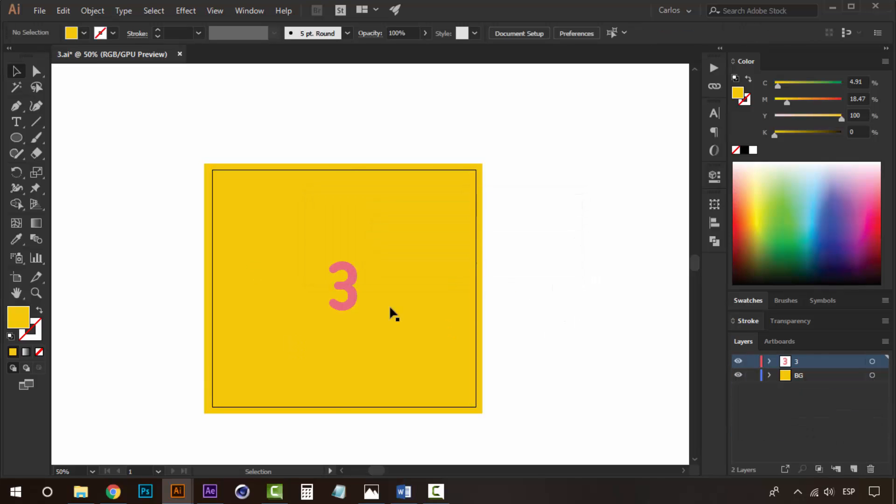
click(351, 294)
double_click(352, 295)
text(Two)
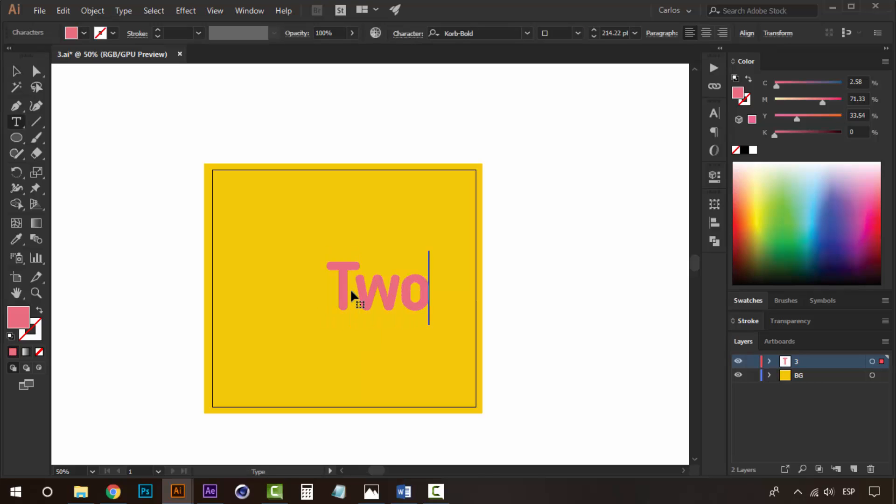
key(BackSpace)
key(BackSpace)
key(BackSpace)
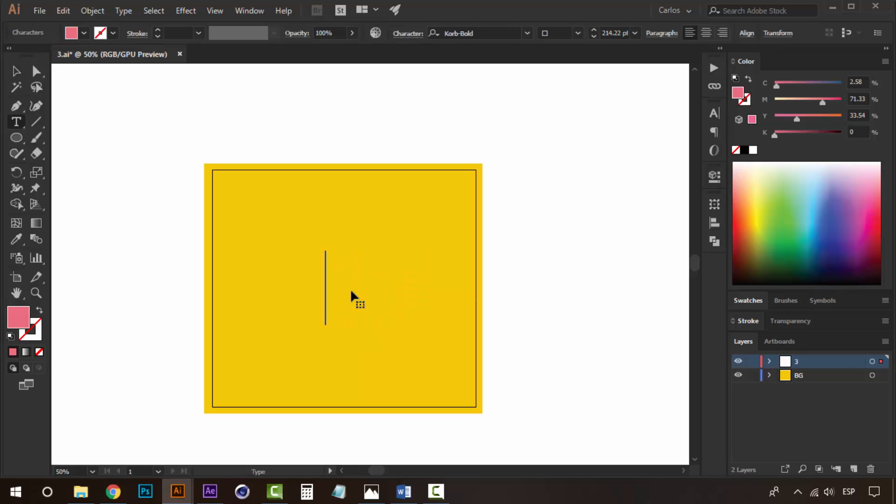
text(two)
key(Escape)
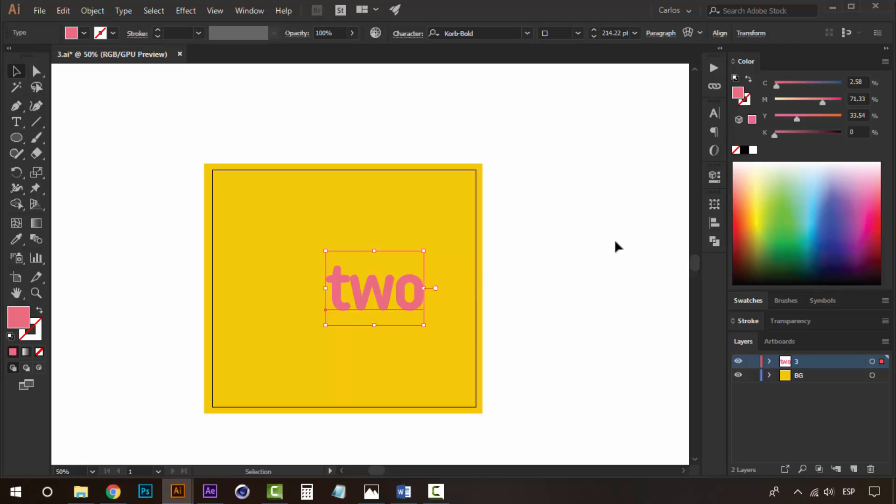
- Center the word two horizontally on the artboard
click(715, 223)
click(584, 231)
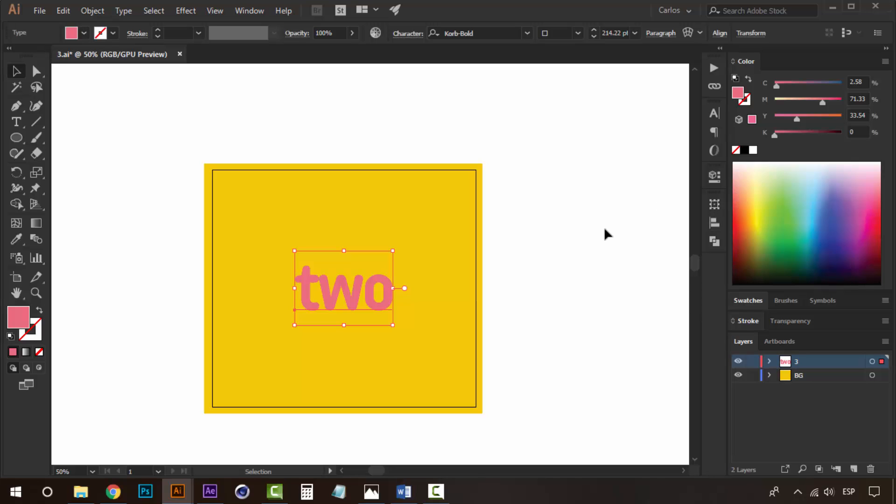
click(604, 228)
- Fill the background rectangle with the pink swatch
click(477, 290)
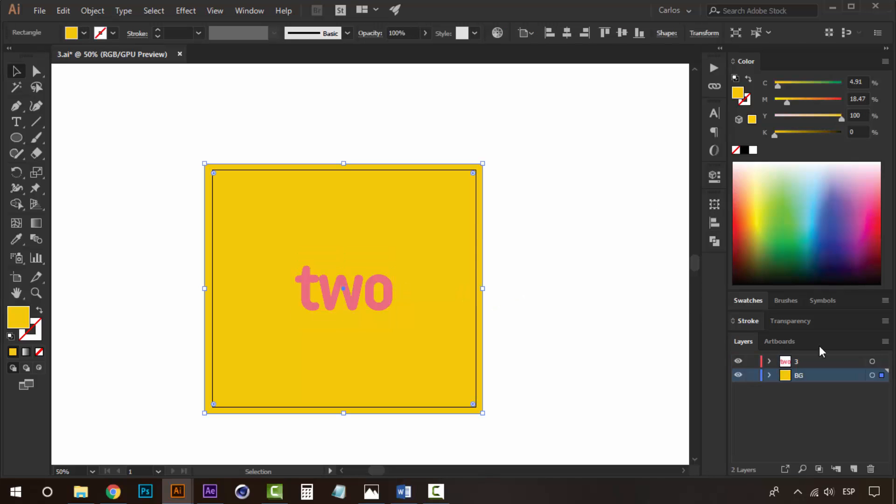
click(749, 301)
click(755, 280)
click(577, 277)
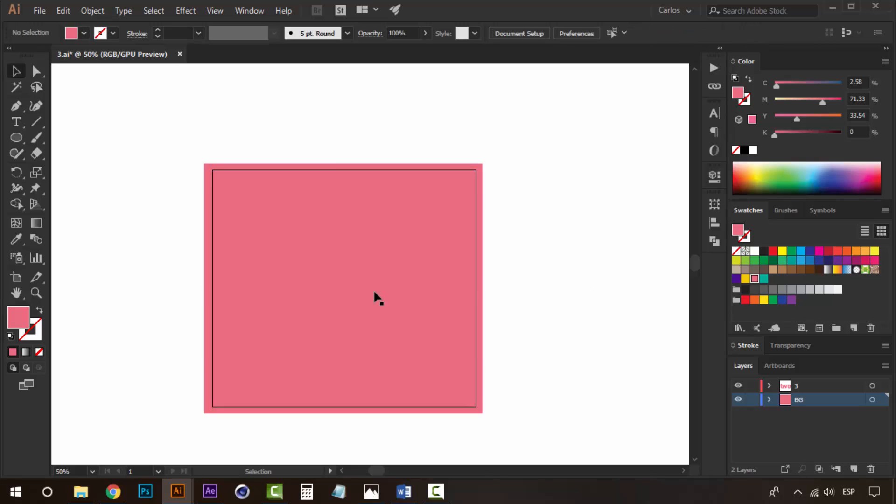
- Color the word two with the purple swatch
click(366, 291)
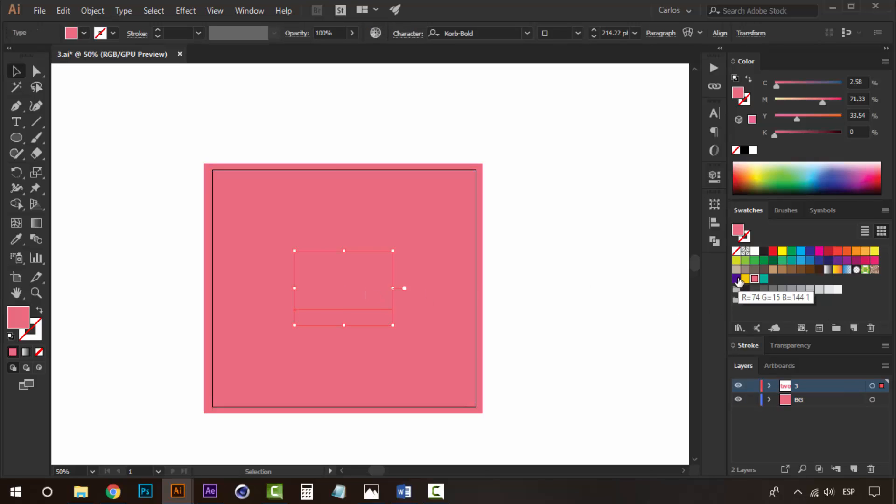
click(738, 280)
click(598, 285)
click(355, 287)
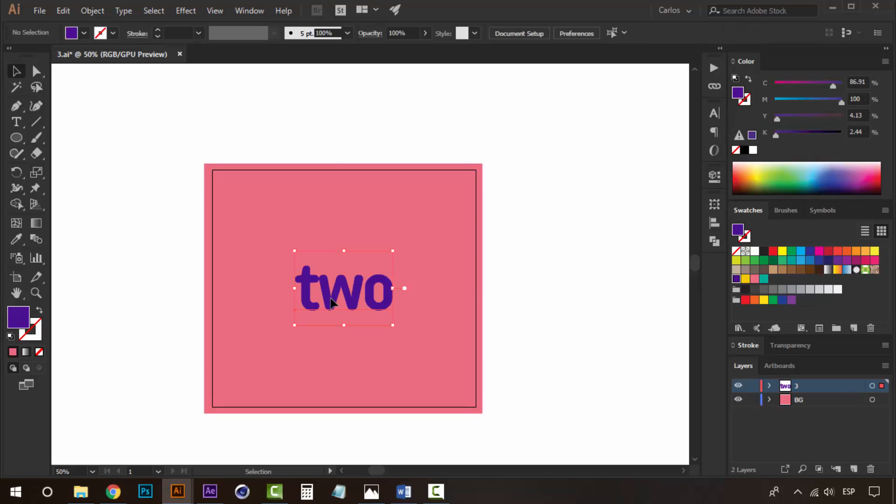
- Convert the word two to outlines
key(ctrl+plus)
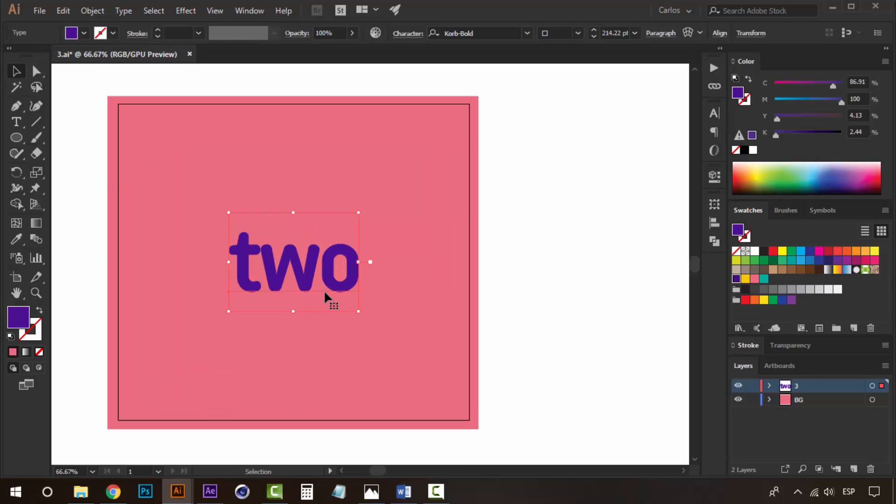
key(ctrl)
key(ctrl+shift+o)
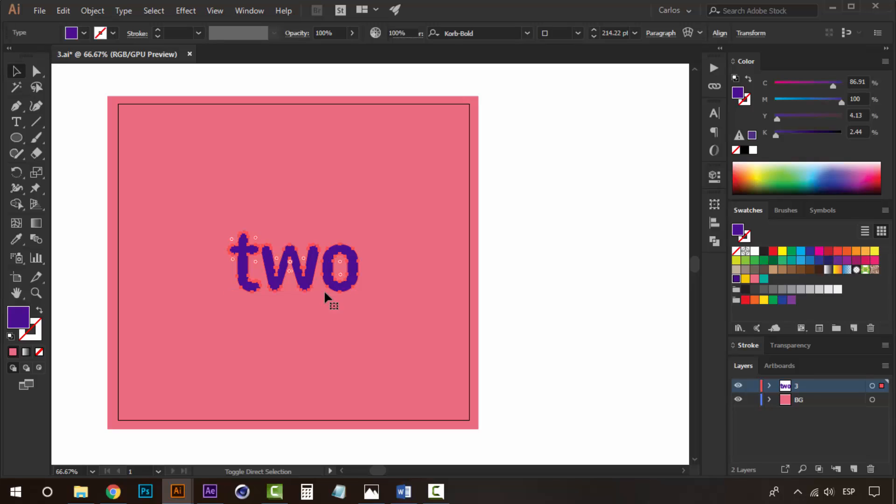
click(558, 270)
click(351, 289)
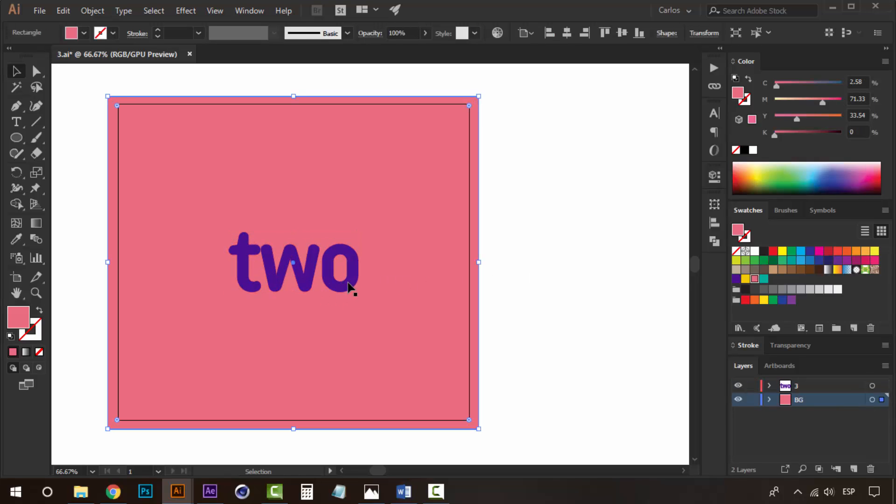
- Create new layers and move the letter t onto the top new layer
click(348, 285)
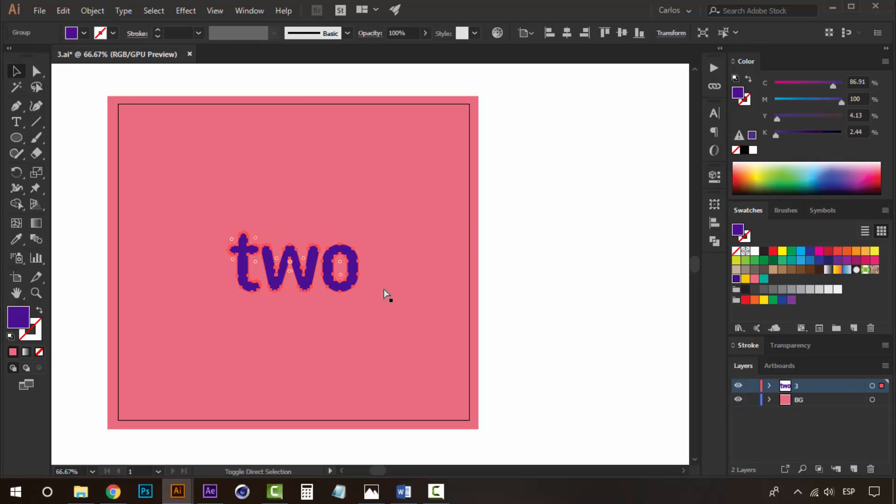
click(559, 269)
click(349, 264)
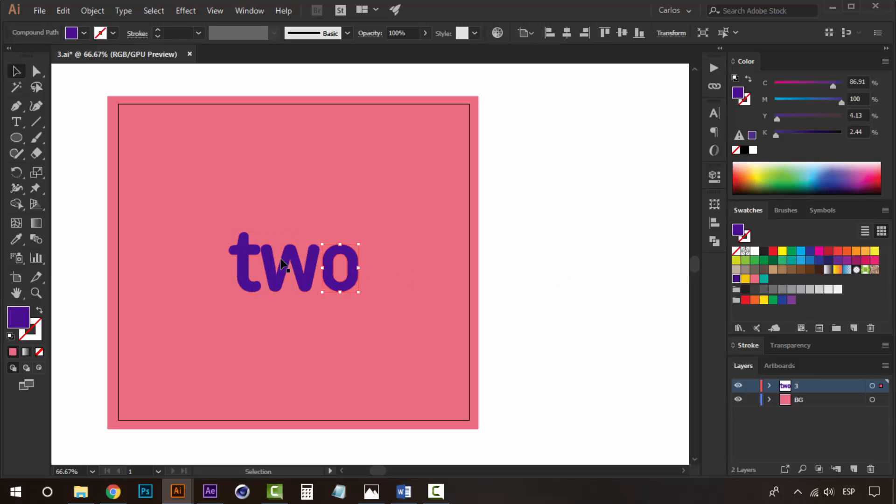
click(286, 265)
click(246, 256)
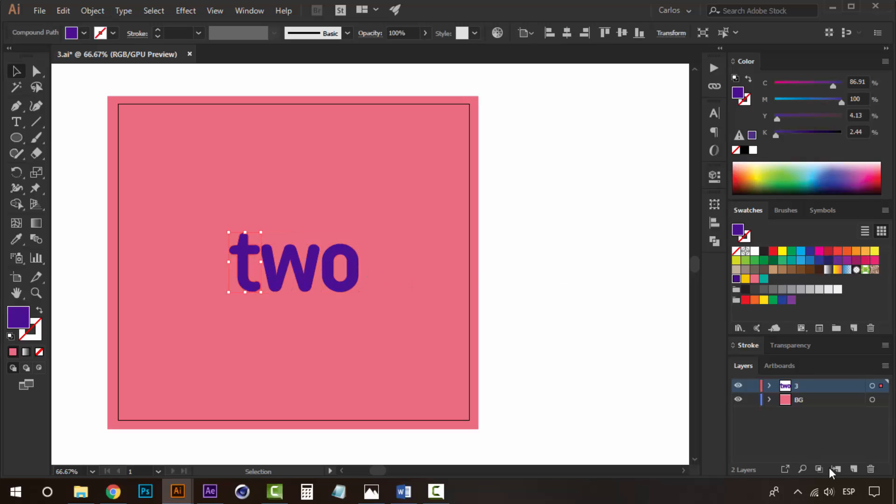
click(854, 468)
click(854, 468)
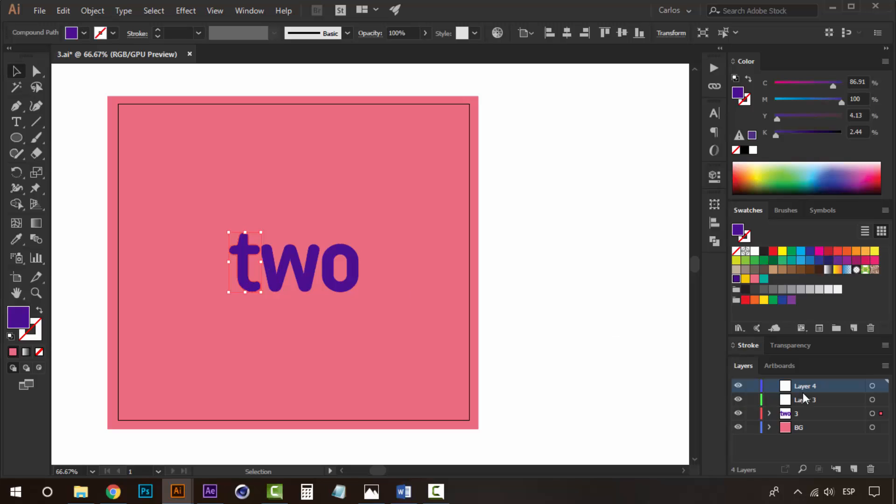
right_click(246, 266)
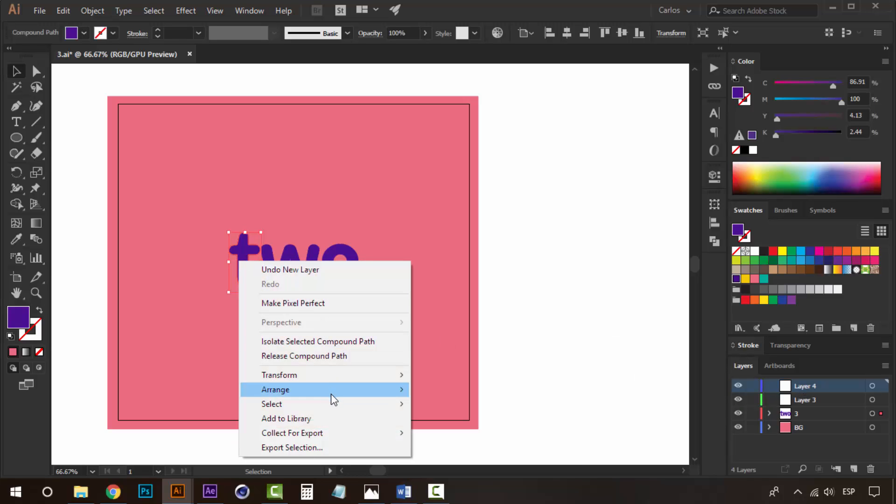
mouse_move(332, 392)
click(467, 452)
- Move the letter w onto its own new layer
click(290, 269)
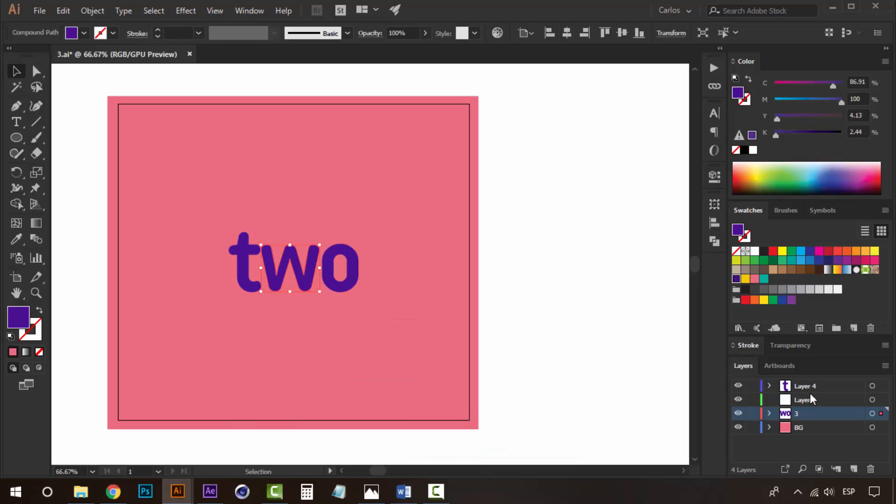
click(801, 400)
right_click(311, 263)
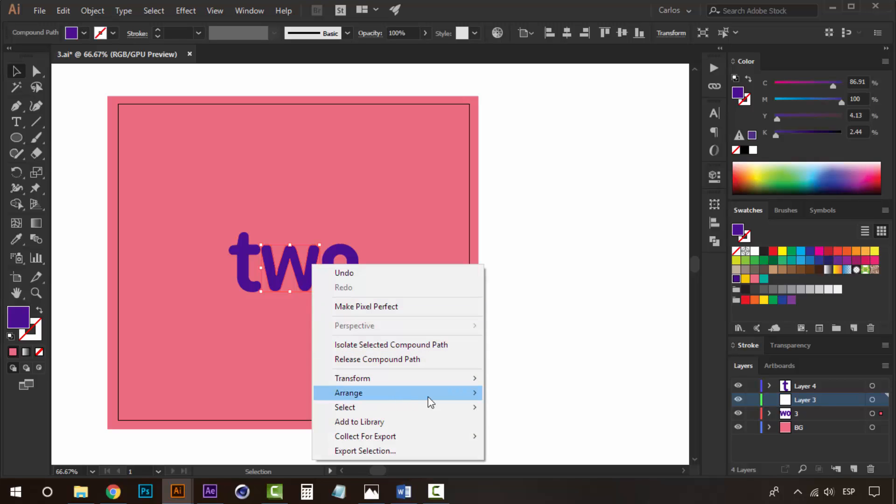
mouse_move(426, 400)
click(552, 449)
- Rename the letter layers as w and o
double_click(808, 386)
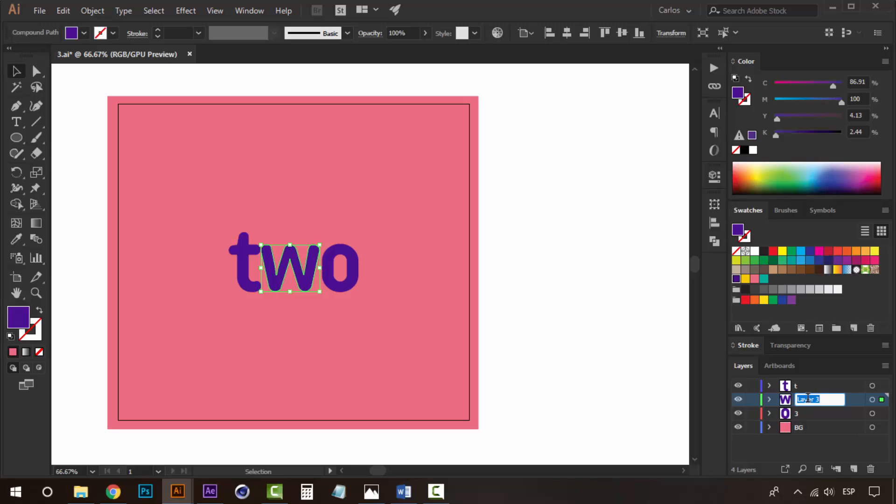
text(w)
double_click(795, 411)
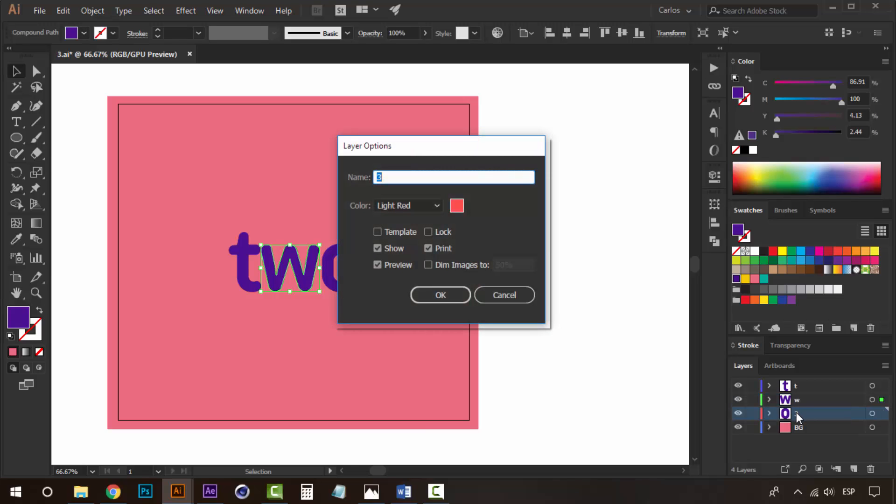
text(o)
click(441, 295)
click(550, 280)
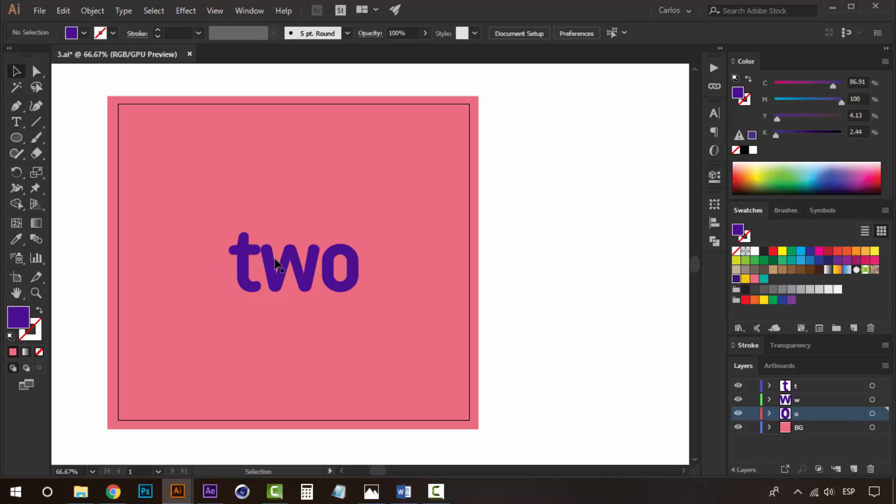
- Draw a triangle with the Polygon tool left of the word and fill it with the teal swatch
click(463, 206)
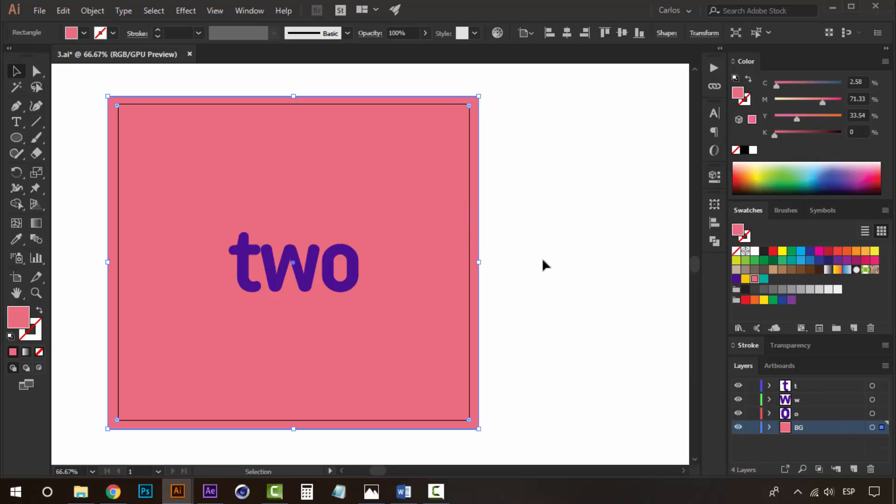
key(space)
drag(559, 291, 592, 321)
click(590, 319)
key(space)
drag(318, 260, 326, 214)
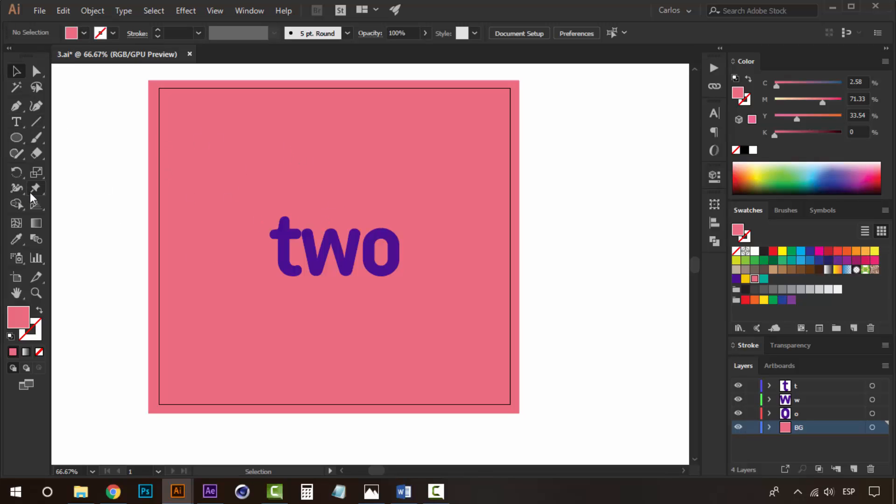
click(21, 137)
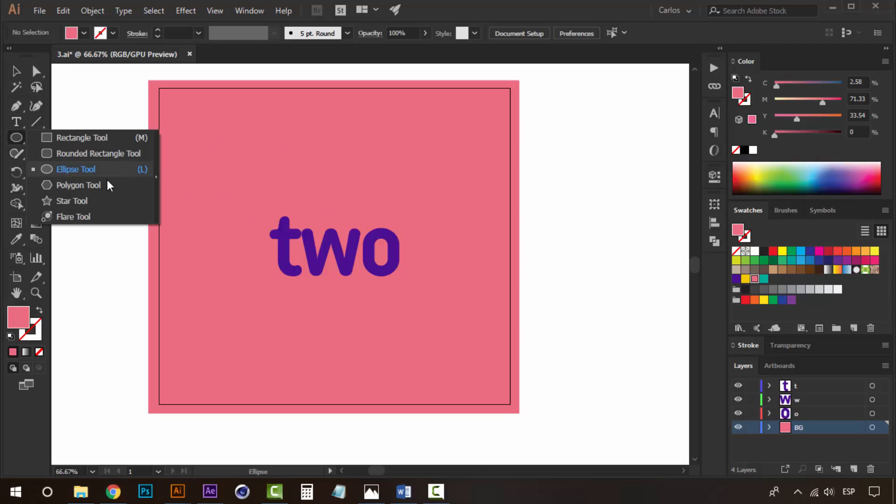
drag(101, 189, 74, 201)
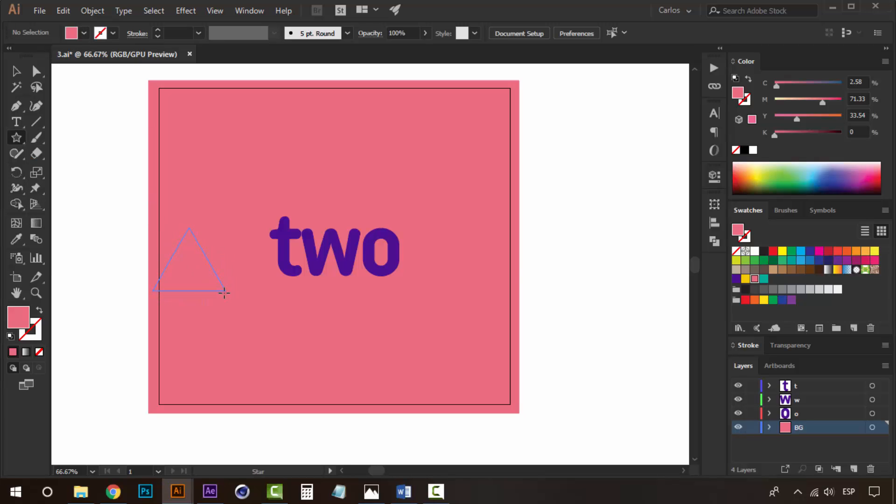
drag(224, 293, 225, 293)
key(v)
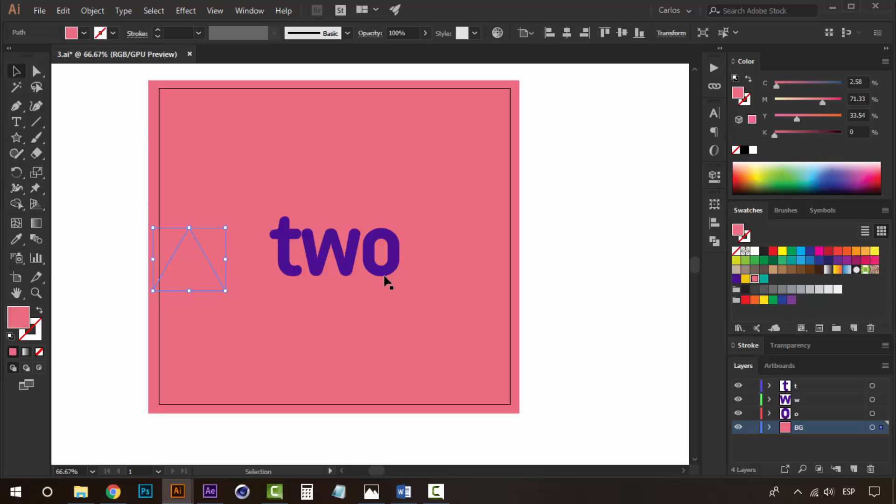
click(763, 279)
- Raise the triangle's top point to make it a tall tree shape
key(a)
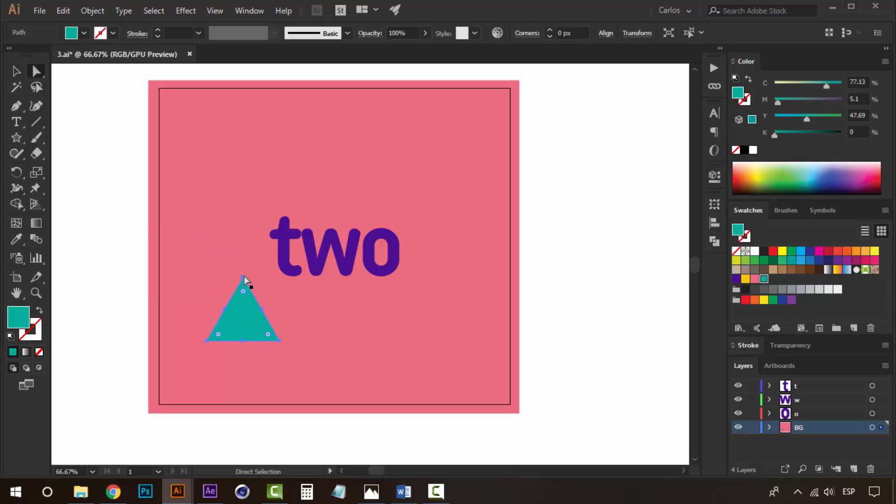
click(244, 275)
drag(245, 279, 242, 224)
key(ctrl+z)
click(569, 312)
key(v)
click(246, 319)
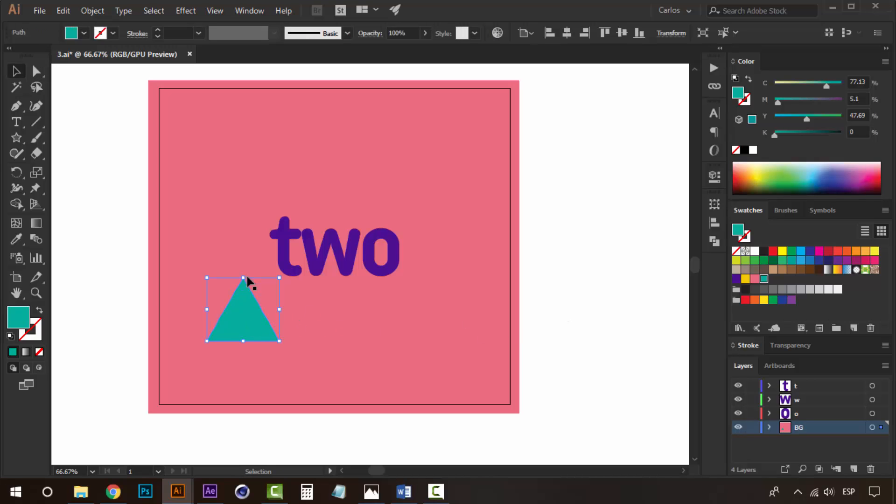
click(603, 313)
key(z)
click(314, 306)
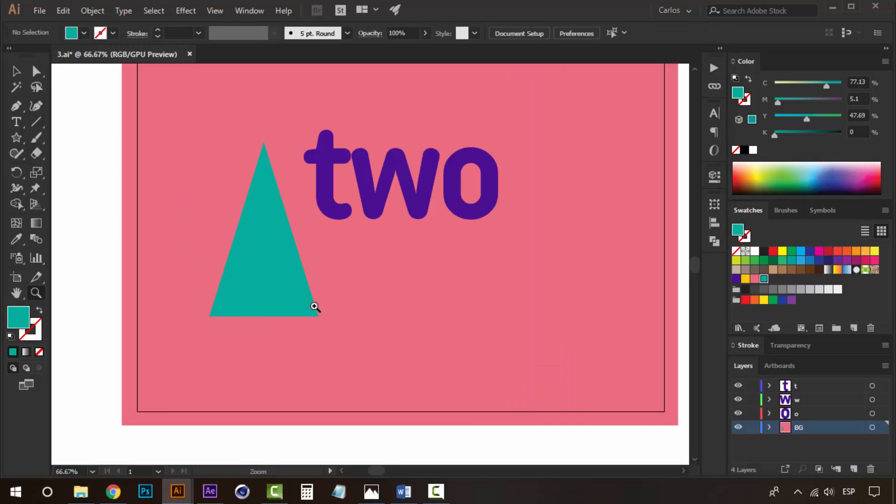
- Narrow the triangle by pulling its right side inward
key(v)
click(293, 287)
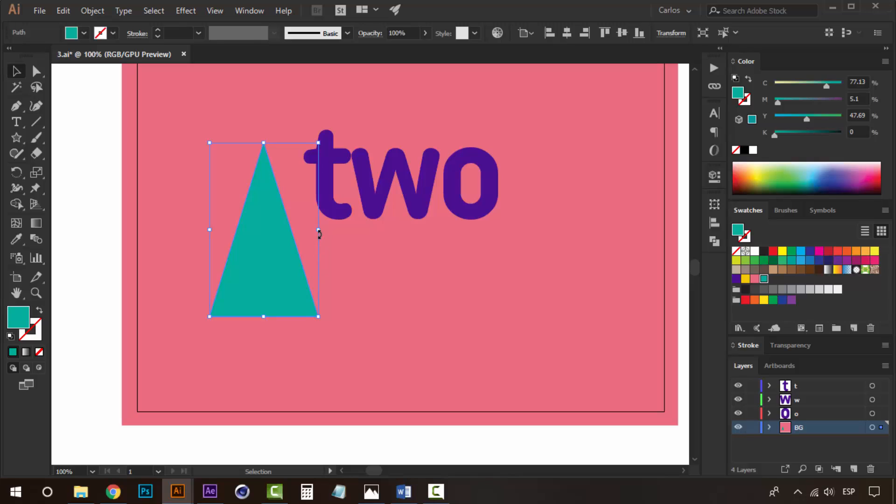
drag(318, 229, 305, 233)
- Draw a small circle on the triangle and fill it with the yellow swatch
click(87, 217)
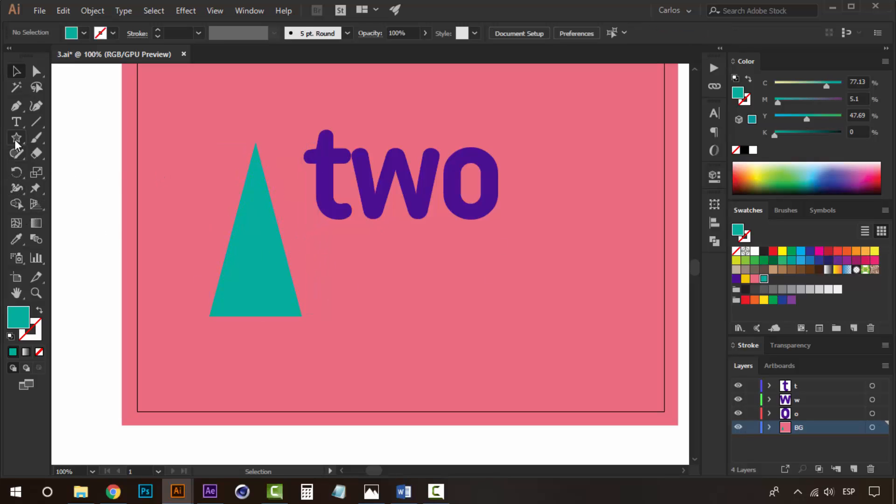
drag(15, 140, 77, 169)
drag(238, 237, 249, 249)
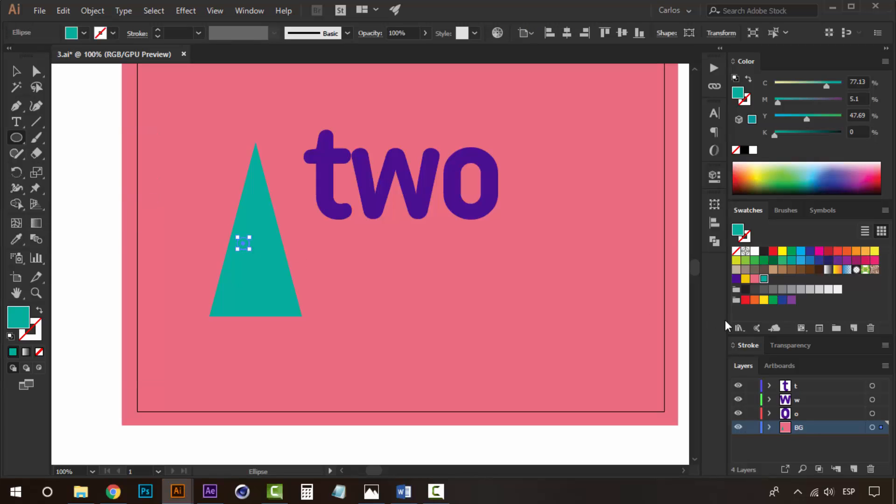
click(746, 281)
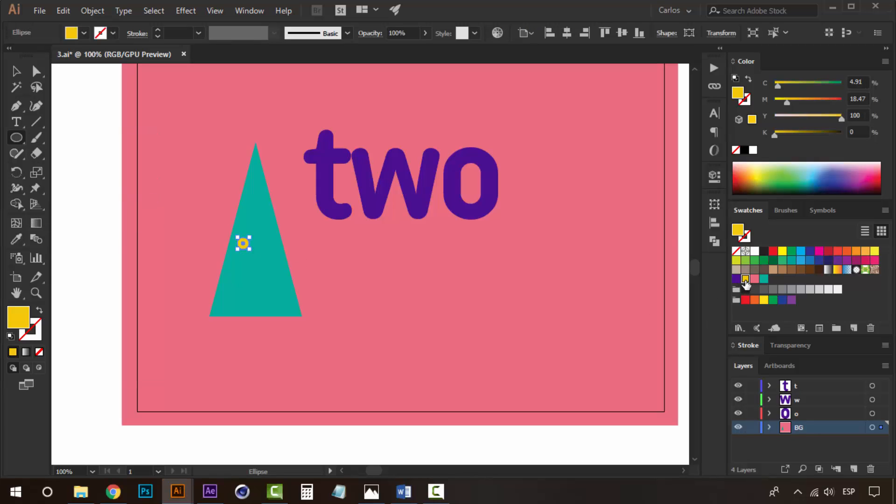
- Duplicate the yellow circle several times across the triangle
click(16, 72)
click(75, 184)
drag(248, 242, 234, 301)
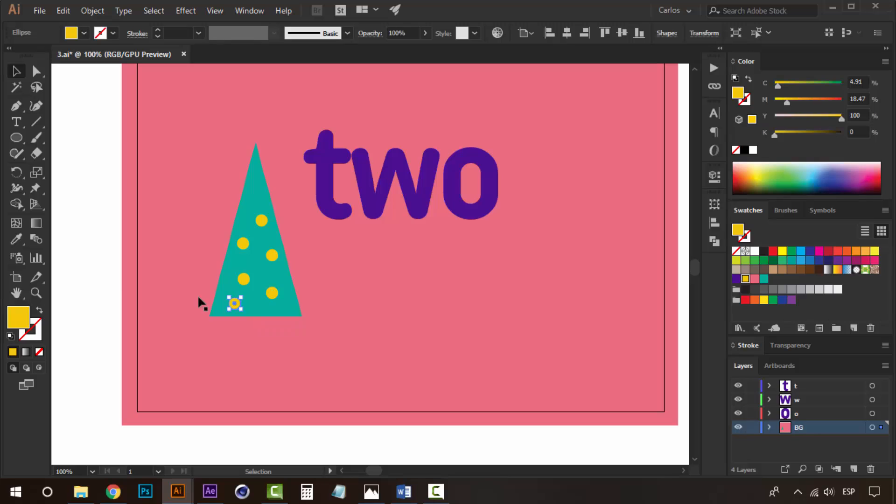
- Delete the lowest extra dot and nudge the remaining dots into place
click(111, 256)
click(236, 298)
key(Delete)
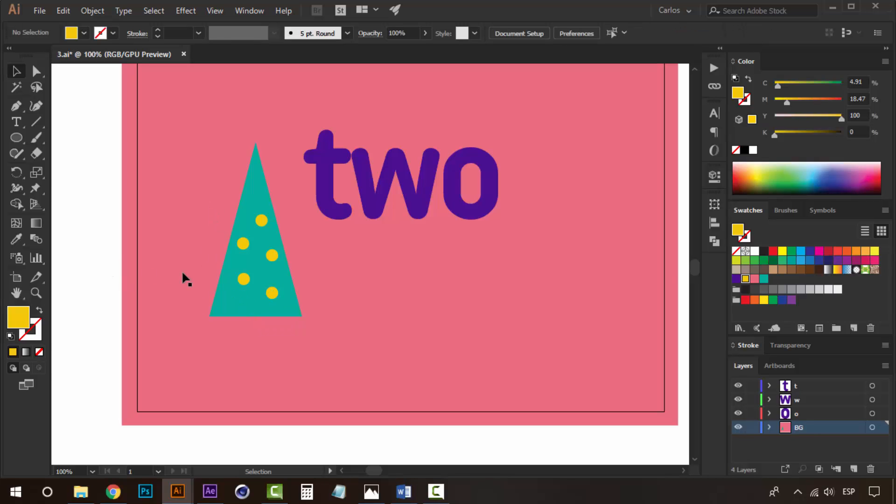
click(243, 280)
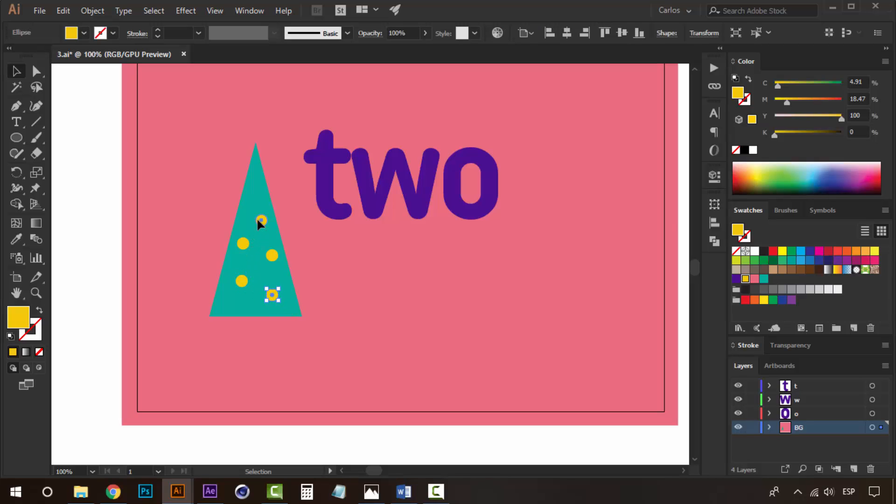
drag(258, 219, 257, 220)
- Select the triangle with its dots and group them as one tree
click(114, 217)
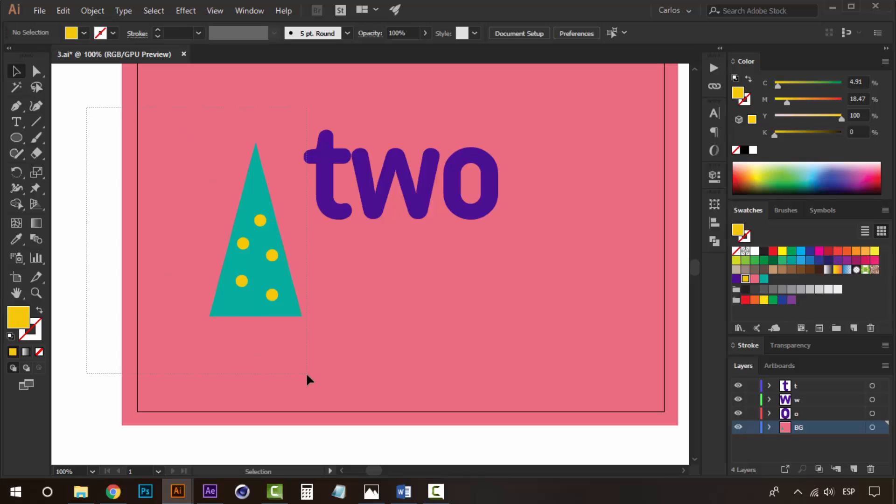
drag(306, 373, 298, 367)
key(a)
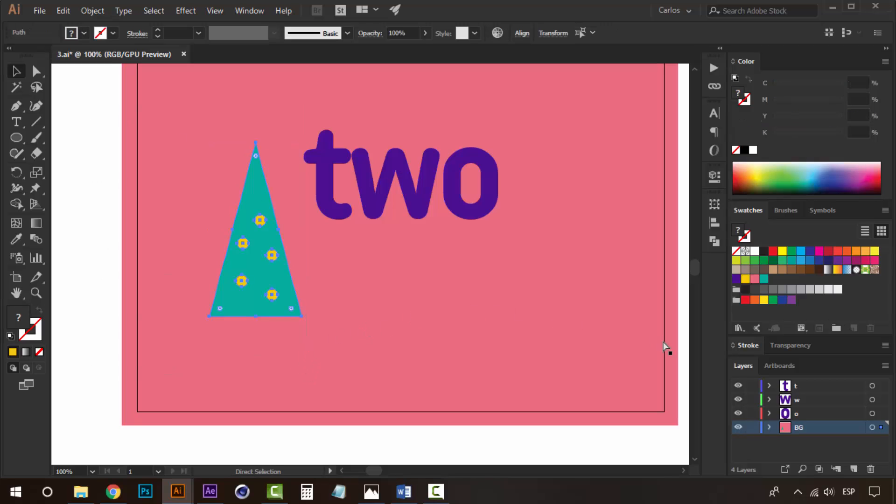
key(v)
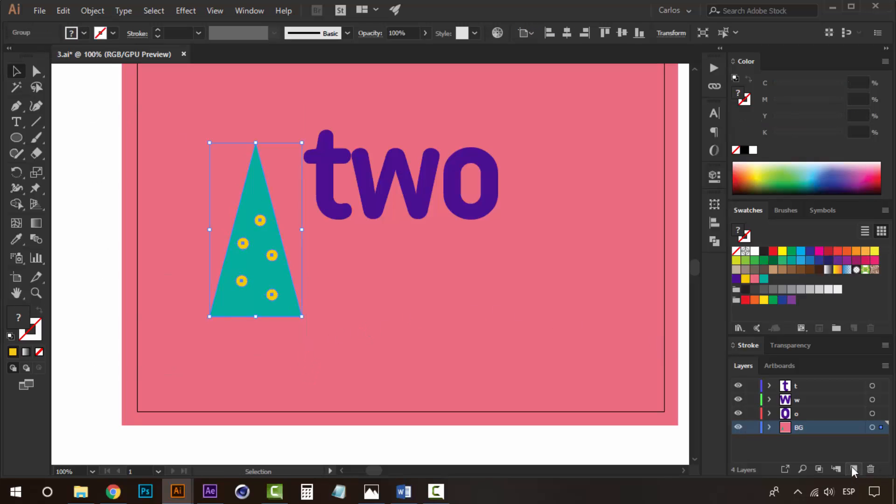
- Place the tree against the letter t and send it to a new layer
drag(262, 229, 310, 254)
drag(344, 137, 353, 160)
click(822, 389)
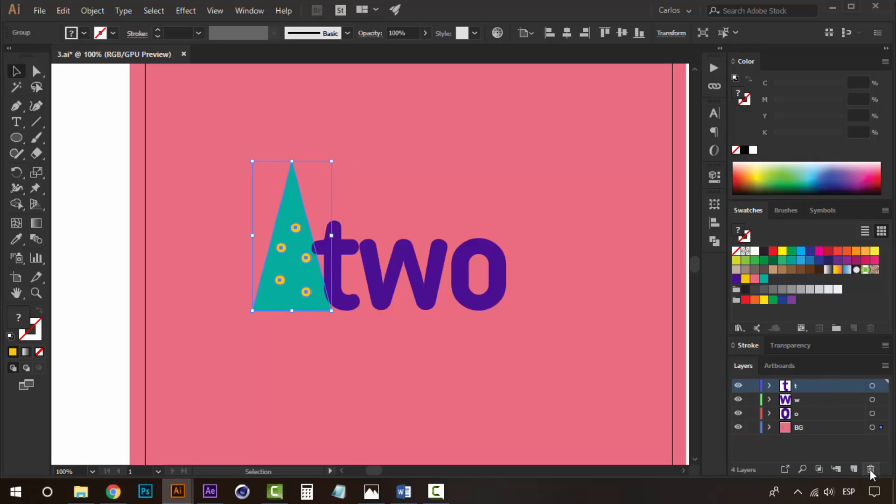
click(854, 469)
right_click(391, 348)
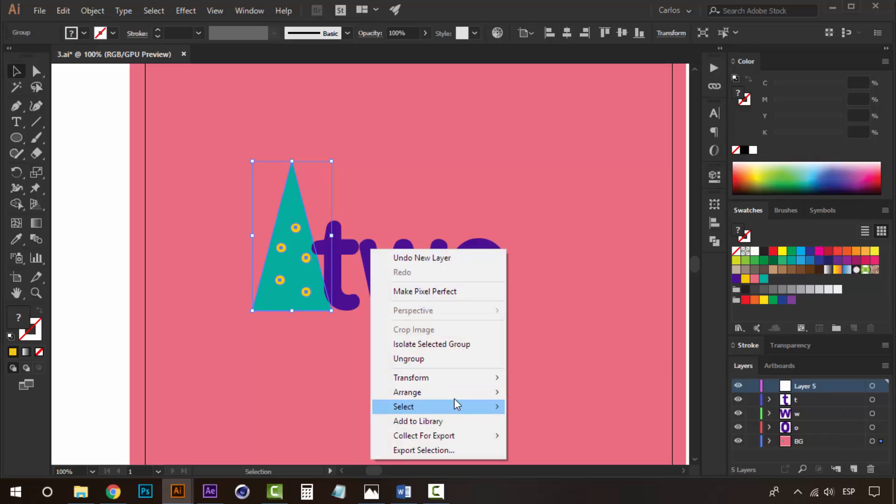
mouse_move(509, 393)
click(581, 455)
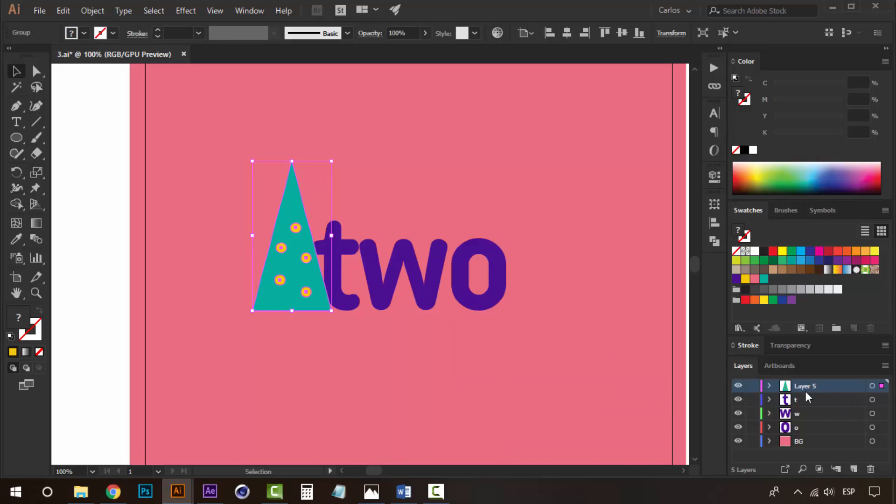
- Rename the tree's layer as tree 1
drag(596, 299, 535, 298)
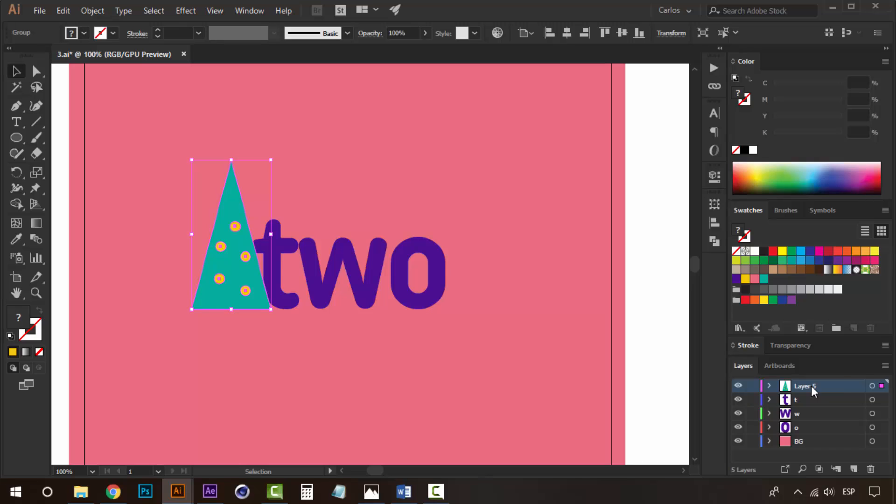
double_click(812, 385)
text(tree 1)
- Duplicate the tree onto the letter o and scale the copy smaller
click(199, 253)
drag(243, 258, 468, 257)
drag(500, 160, 478, 180)
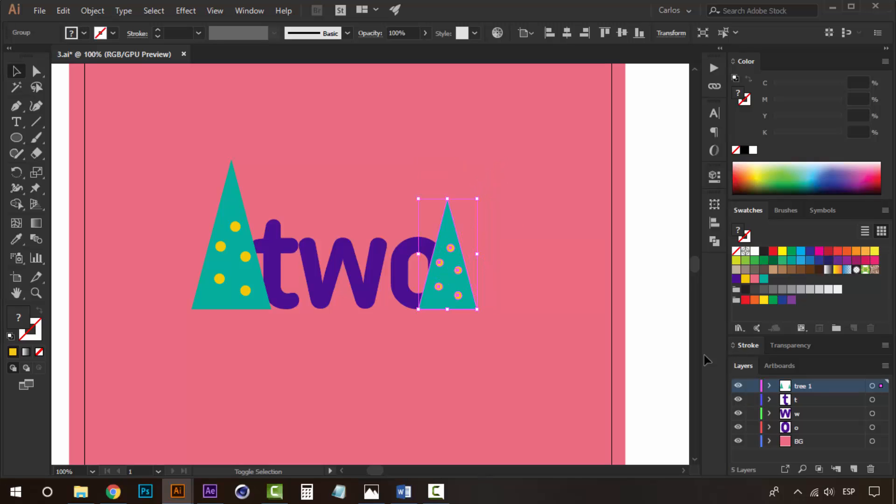
- Create a new layer and send the smaller tree copy onto it
click(855, 469)
right_click(413, 262)
mouse_move(536, 404)
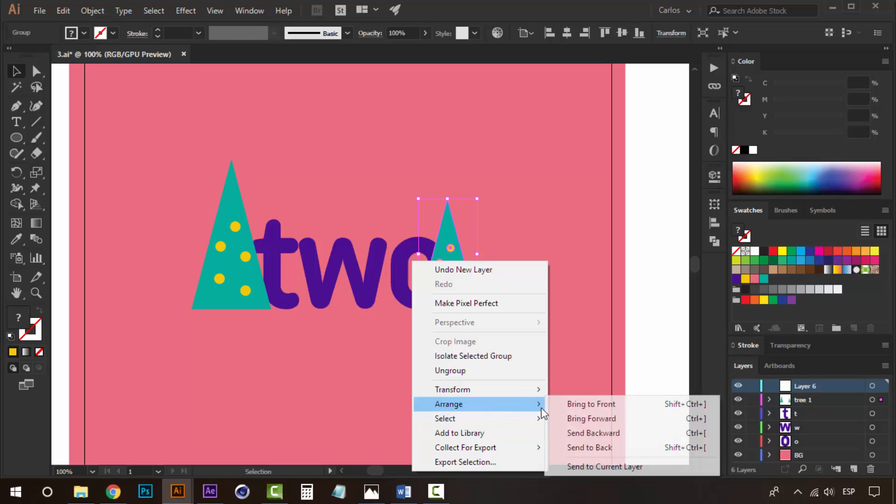
click(600, 467)
- Rename the new layer as tree 2
double_click(806, 386)
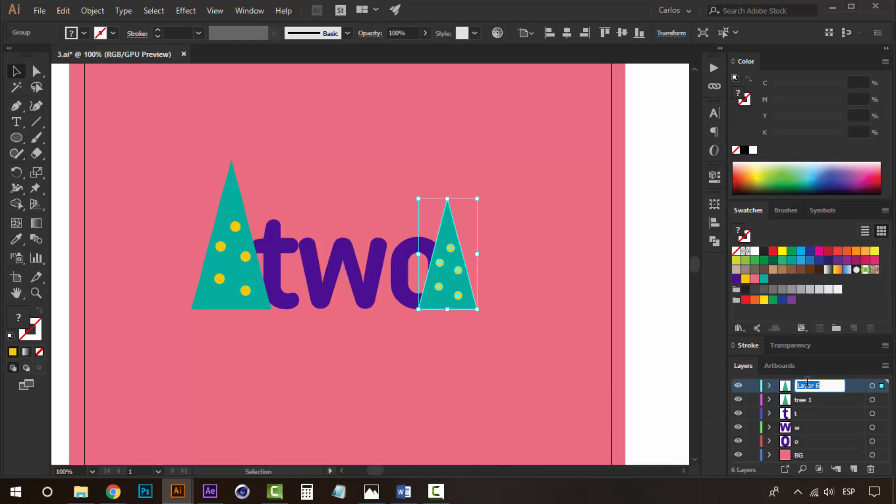
text(tr)
click(662, 322)
- Save the pink poster as an Illustrator file named 2
key(z)
alt+click(370, 296)
alt+click(371, 296)
alt+click(370, 296)
scroll(309, 266, up, 1)
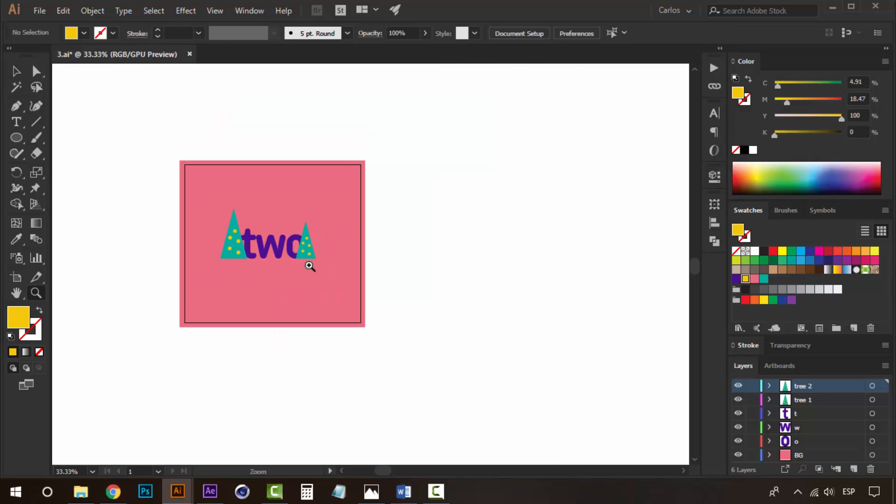
click(310, 266)
key(ctrl+shift+s)
text(2)
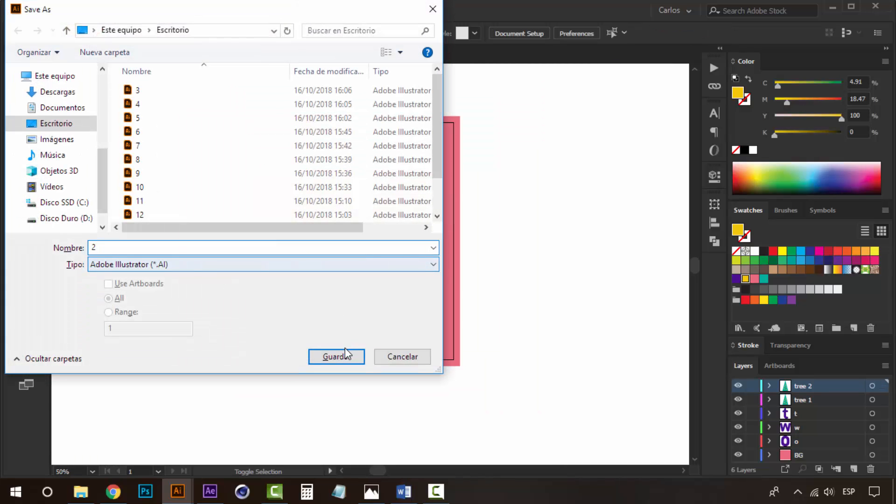
click(345, 355)
click(473, 411)
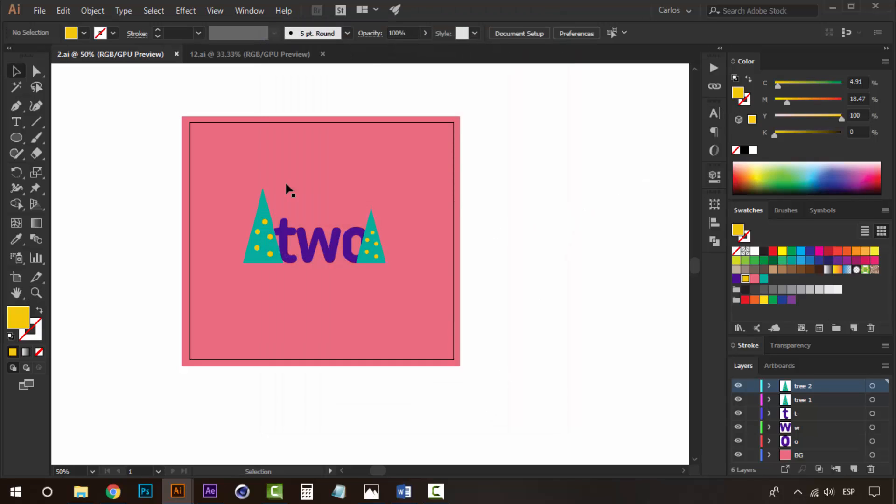
- Switch to the 12 document, delete the 12 label above the artboard, and save the file
click(242, 55)
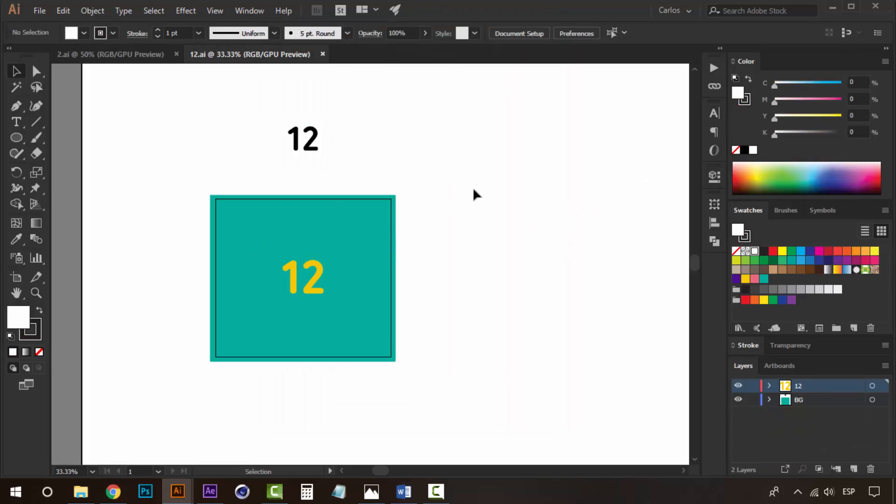
key(z)
click(357, 232)
key(v)
drag(345, 117, 215, 133)
key(Delete)
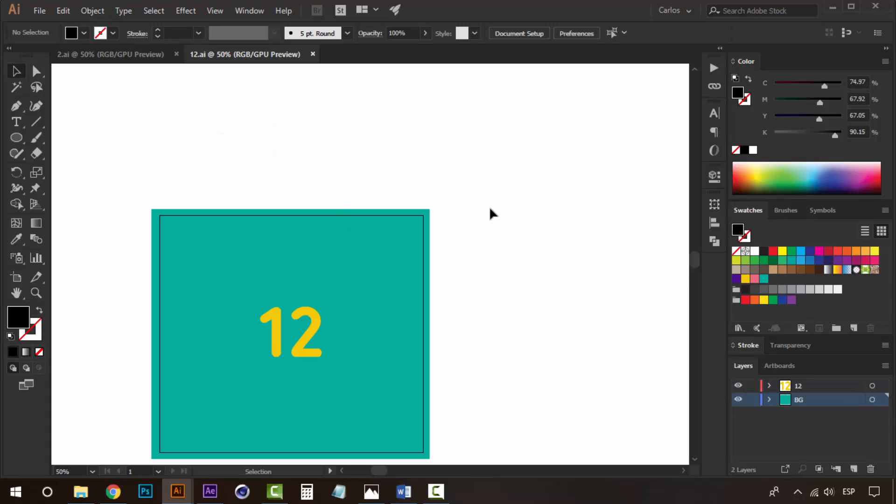
key(ctrl+s)
- Inside the number group, delete the digit 2 so only 1 remains
scroll(467, 326, down, 2)
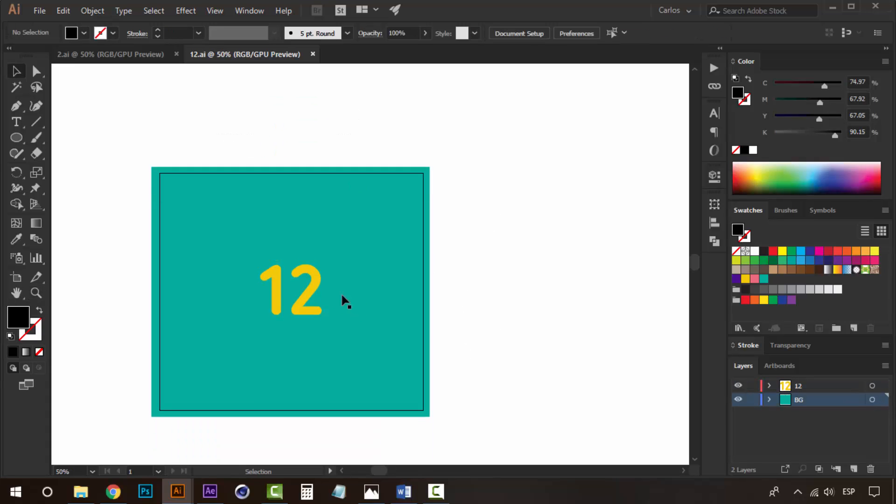
click(316, 286)
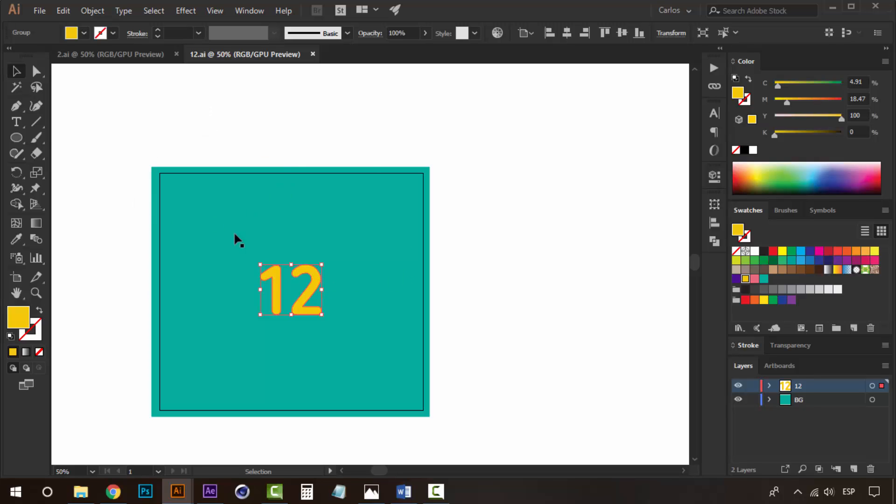
double_click(313, 276)
click(318, 282)
key(Delete)
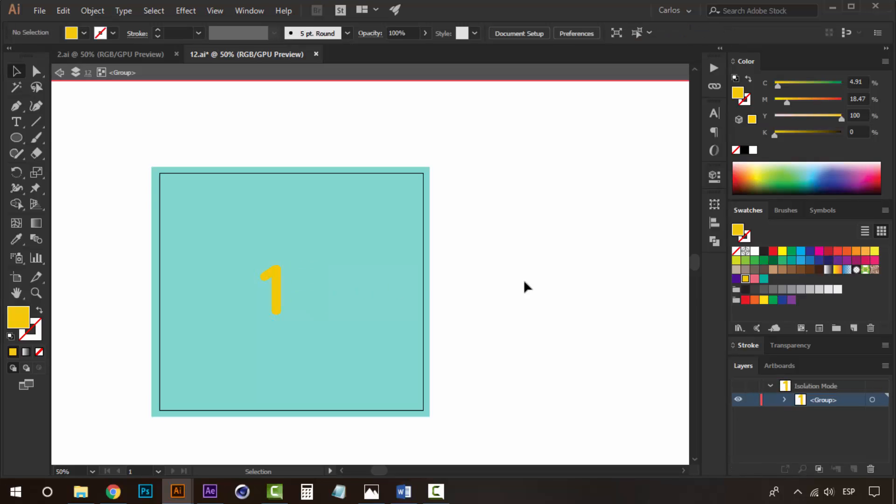
- Center the 1 horizontally on the artboard
key(Escape)
click(278, 293)
click(715, 223)
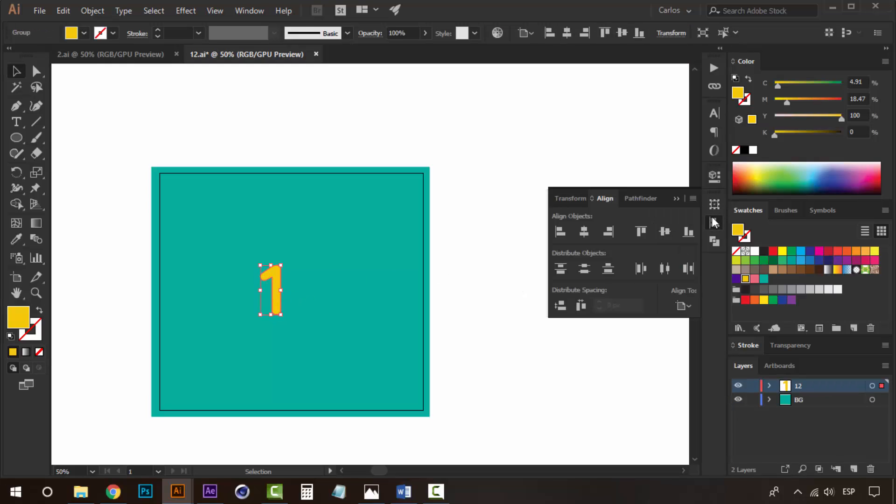
click(585, 231)
click(676, 199)
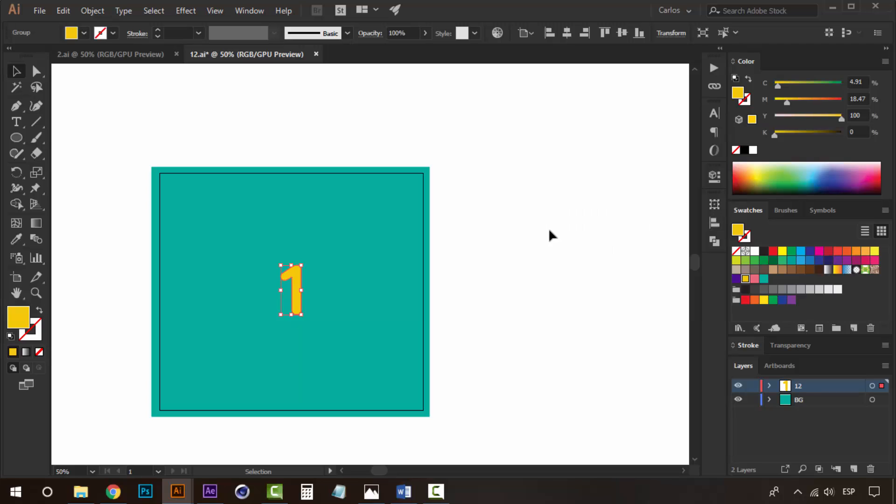
click(549, 229)
- Rename the 12 layer as 1
double_click(792, 388)
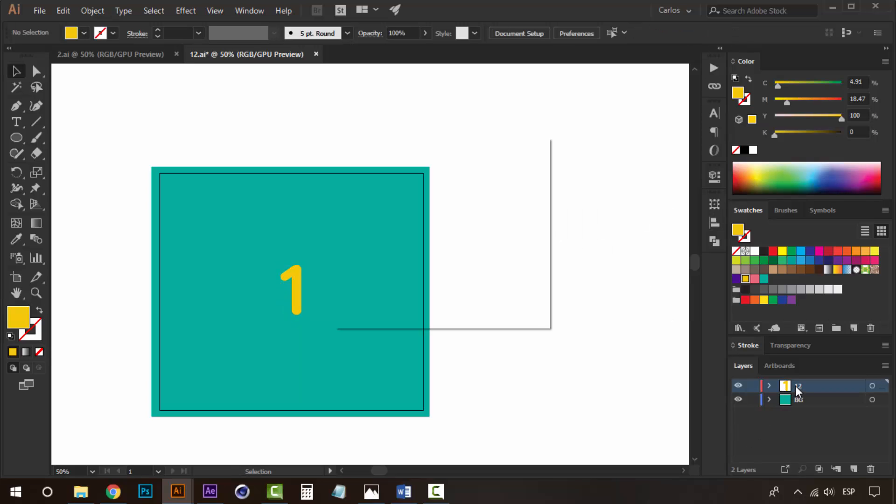
text(1)
key(Return)
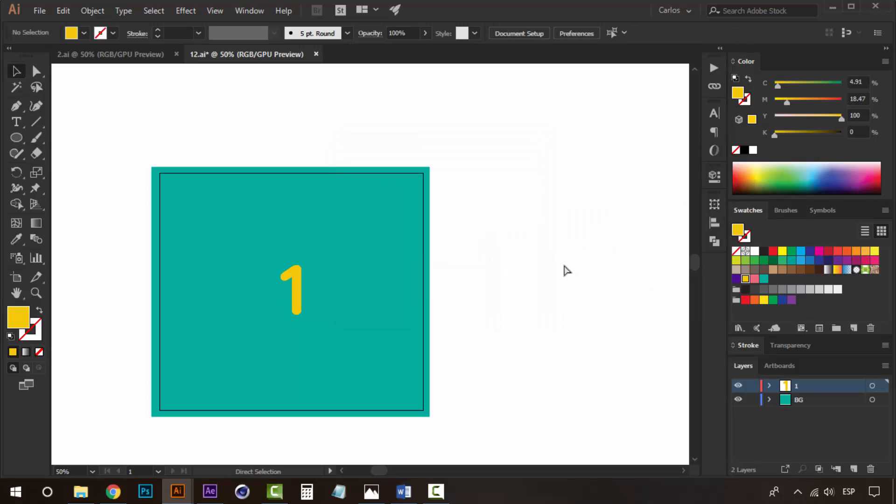
- Save the document as a new Illustrator file named 1
key(ctrl+shift+s)
text(1)
click(332, 357)
click(481, 409)
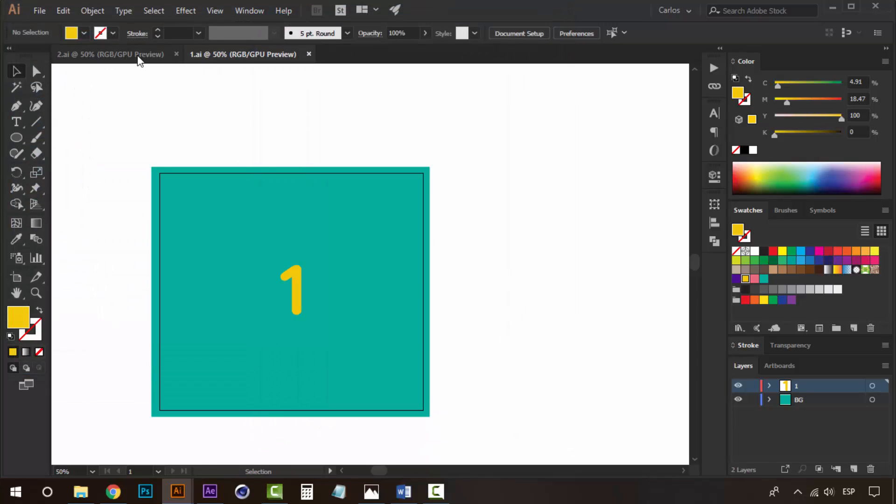
- Return to the 2 poster and delete both trees
click(139, 56)
drag(527, 250, 538, 301)
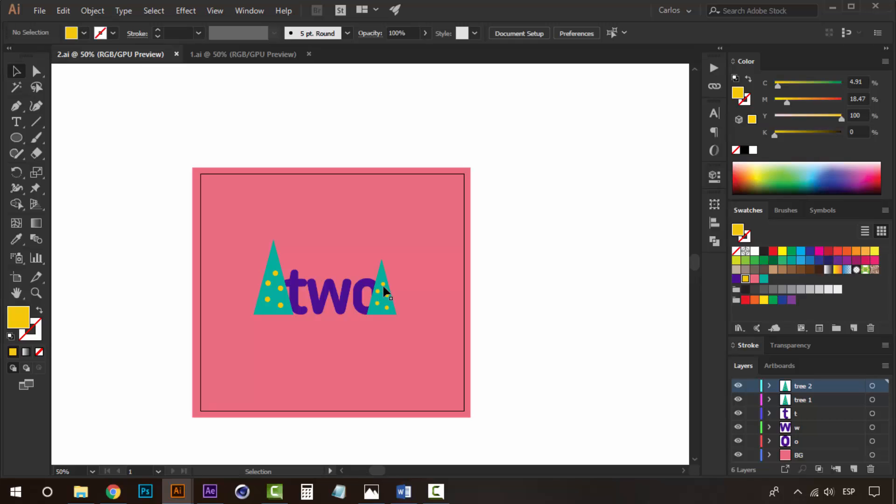
click(384, 288)
key(Delete)
click(278, 284)
key(Delete)
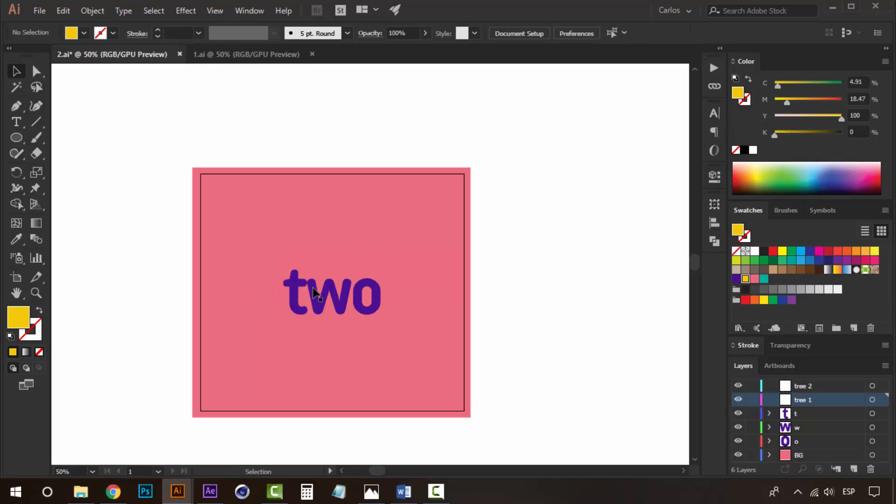
- Delete the letters w, o and t from the poster
click(315, 294)
key(Delete)
click(357, 297)
key(Delete)
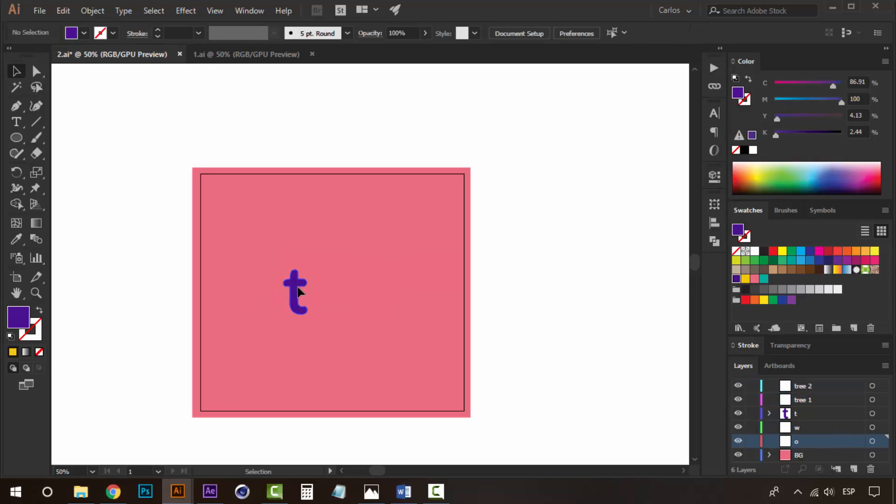
click(297, 292)
key(Delete)
- Delete every layer except BG and fill the background rectangle purple
drag(383, 127, 410, 197)
key(space)
drag(367, 176, 354, 133)
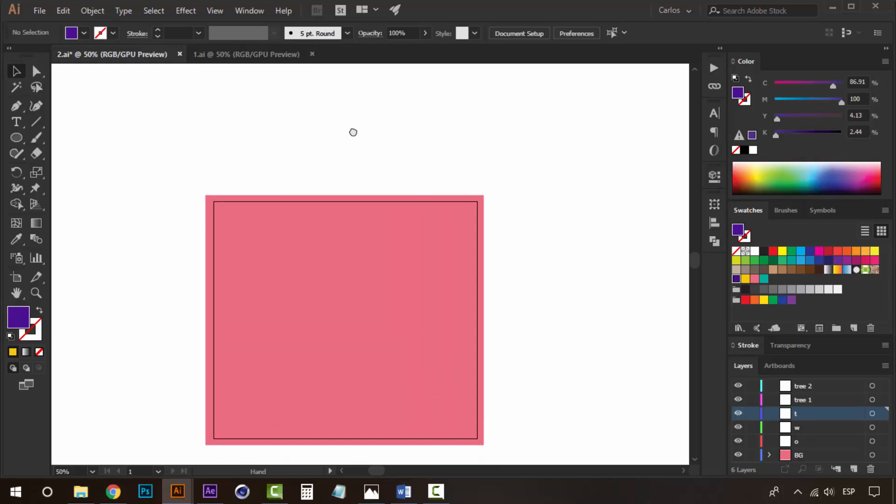
key(space)
drag(446, 359, 430, 307)
click(413, 252)
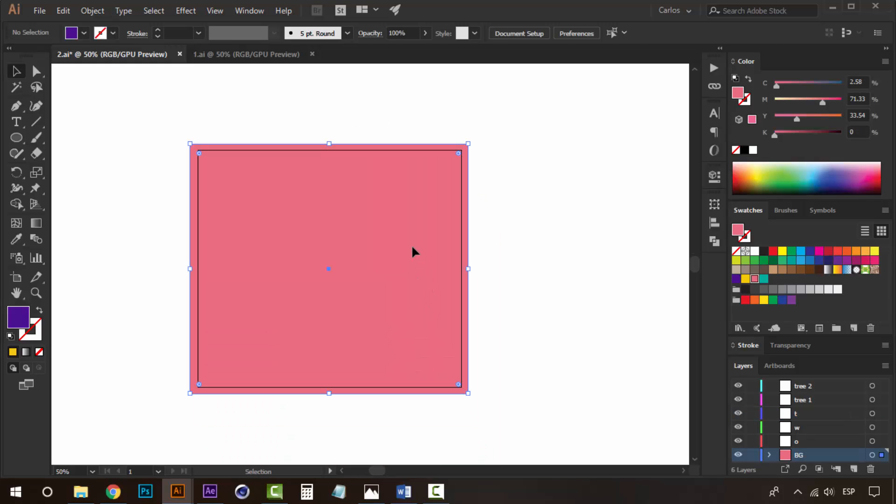
click(801, 385)
shift+click(801, 451)
shift+click(803, 445)
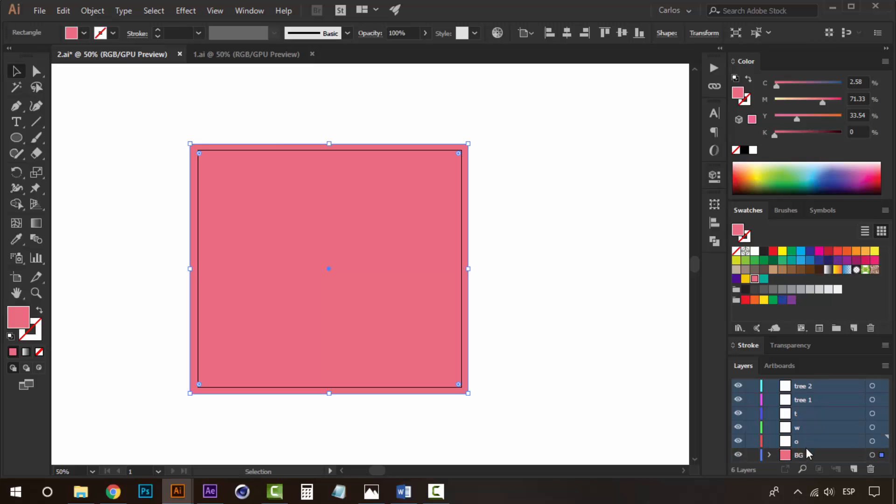
click(869, 469)
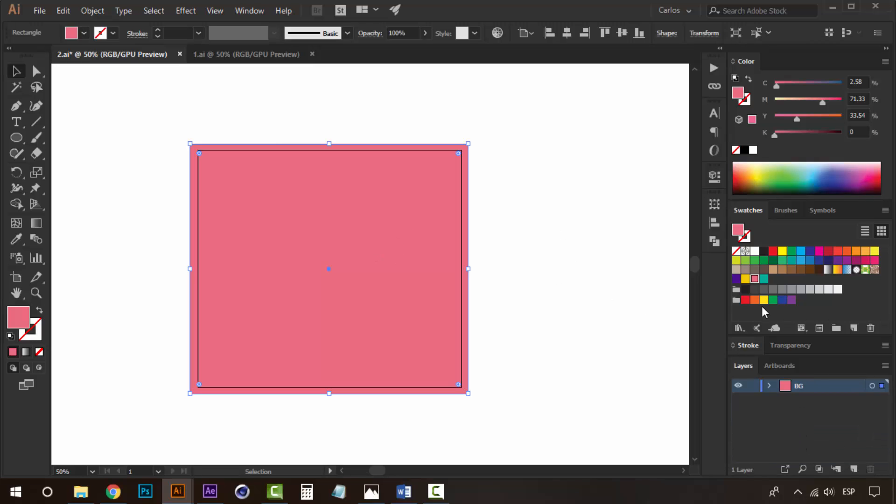
click(736, 278)
click(562, 206)
- Add a point text reading happy above the artboard
key(z)
click(371, 201)
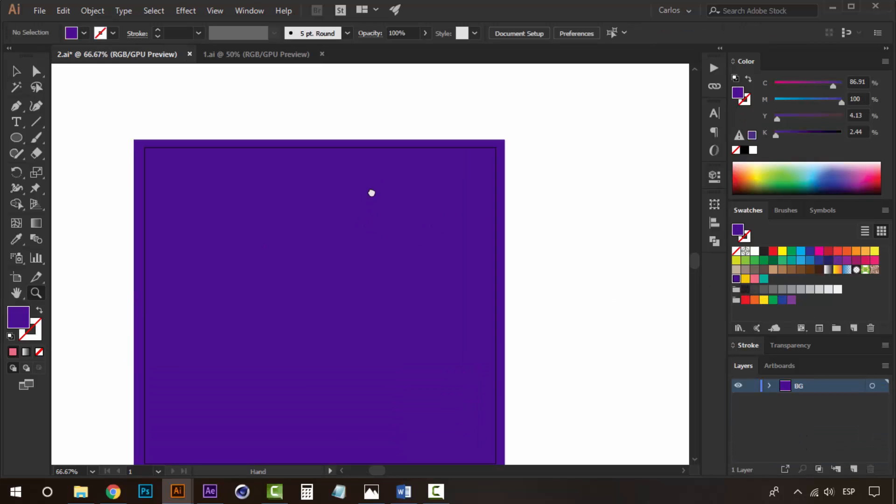
drag(372, 193, 372, 162)
key(t)
drag(334, 244, 353, 334)
click(303, 125)
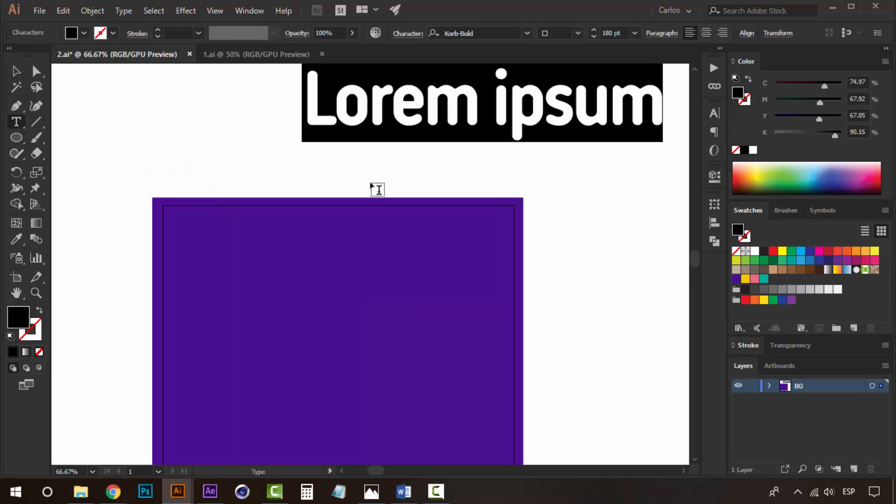
text(happy)
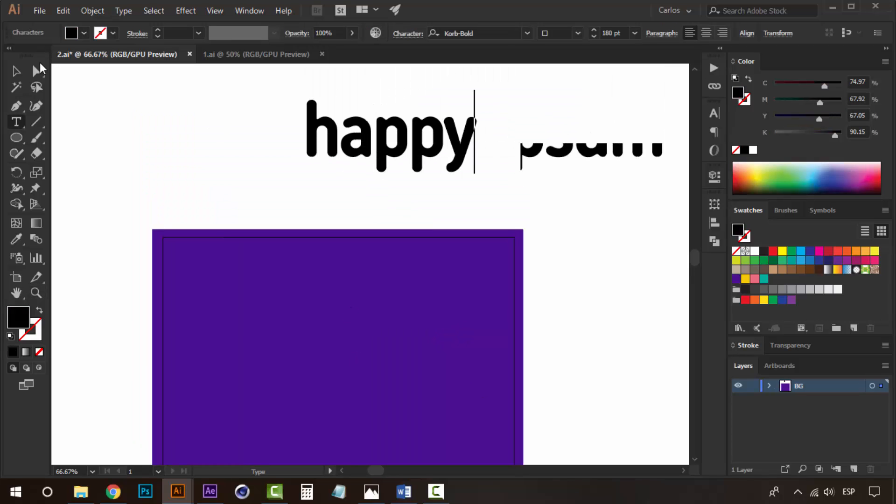
click(17, 72)
click(182, 144)
- Move happy onto the artboard and duplicate it to make a second line reading new
key(z)
alt+click(394, 258)
drag(392, 252, 370, 171)
key(v)
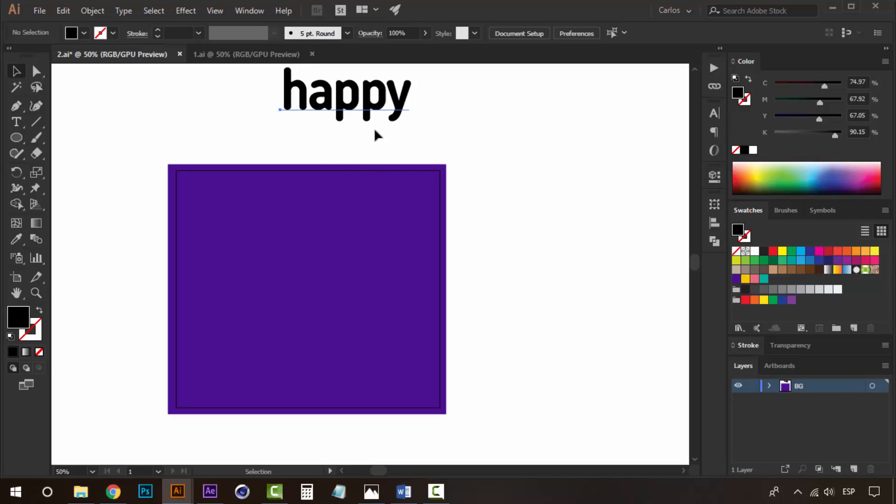
drag(373, 114, 303, 311)
double_click(302, 310)
text(new)
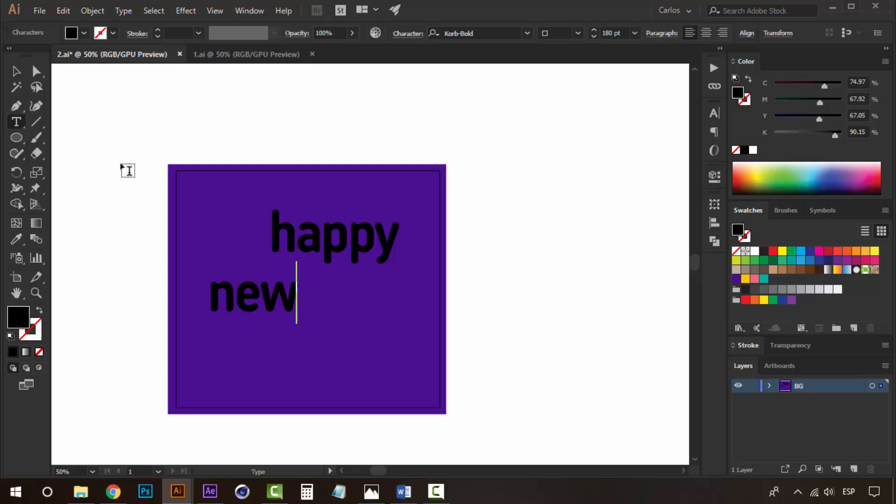
key(Escape)
- Duplicate new below and to the right and change the copy to year
click(201, 261)
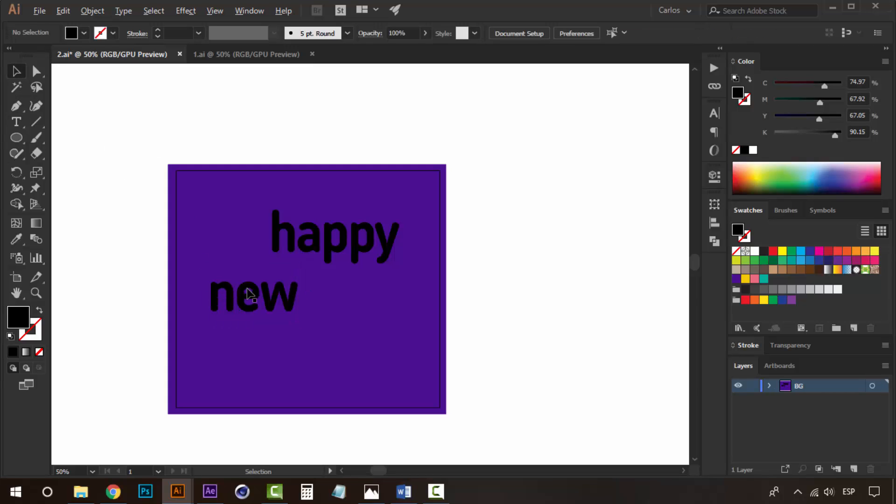
drag(250, 294, 351, 346)
double_click(350, 343)
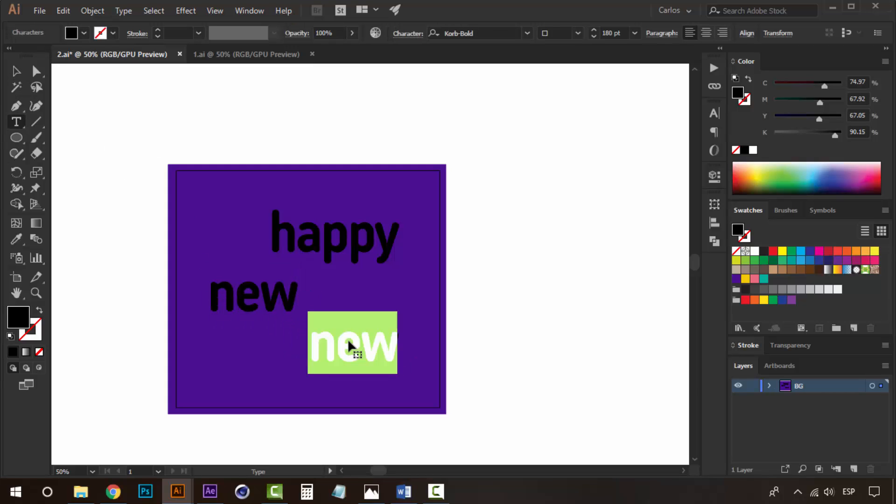
text(year)
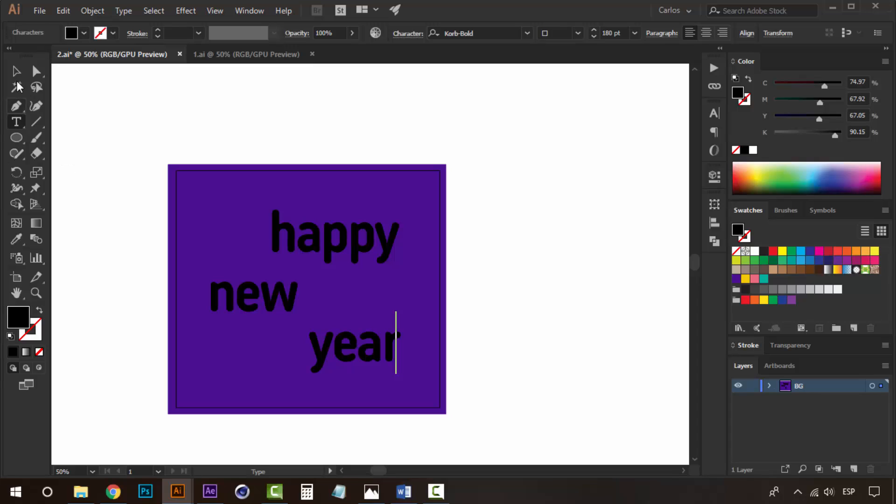
key(Escape)
- Nudge the year line up slightly
click(326, 164)
click(346, 231)
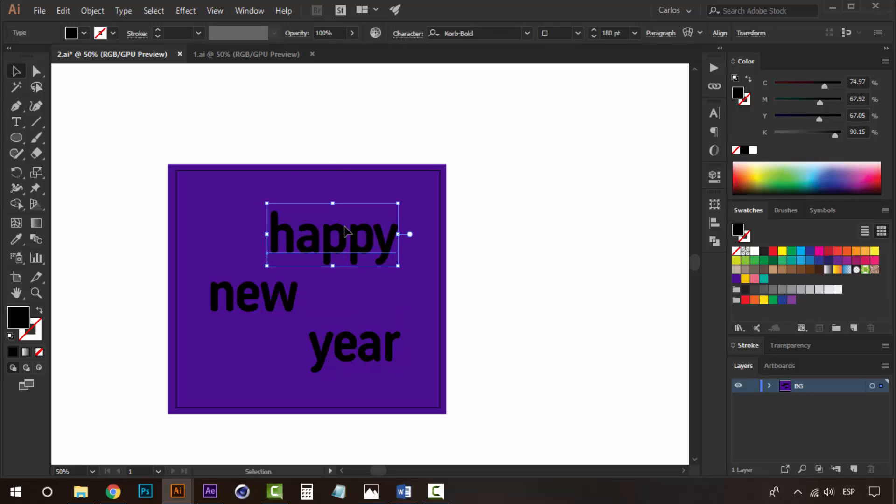
click(346, 130)
click(268, 309)
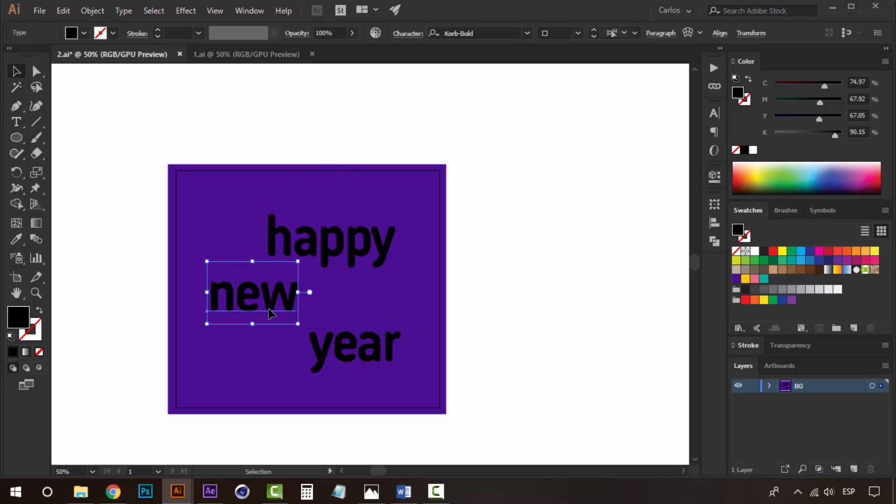
click(381, 366)
key(Up)
key(Up)
key(Up)
key(Up)
key(Up)
key(Up)
key(Up)
key(Up)
key(Up)
key(Up)
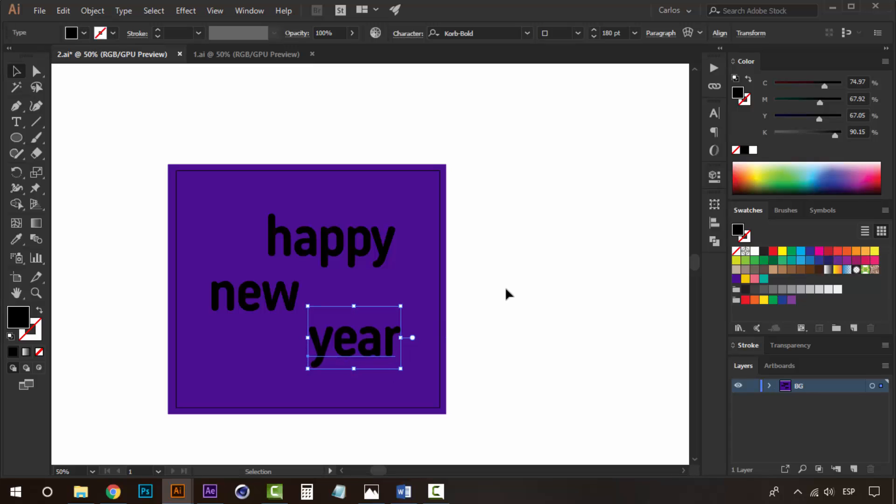
- Fill the happy word with the teal swatch
click(465, 114)
click(370, 240)
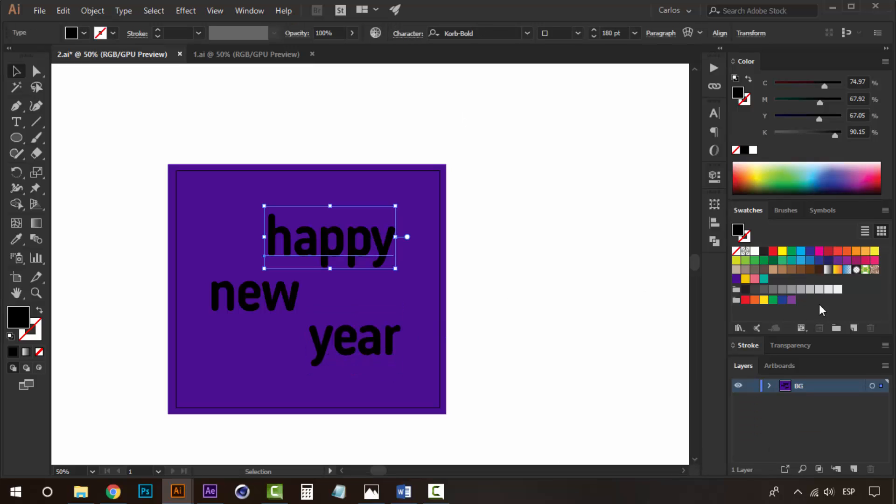
click(765, 279)
click(276, 304)
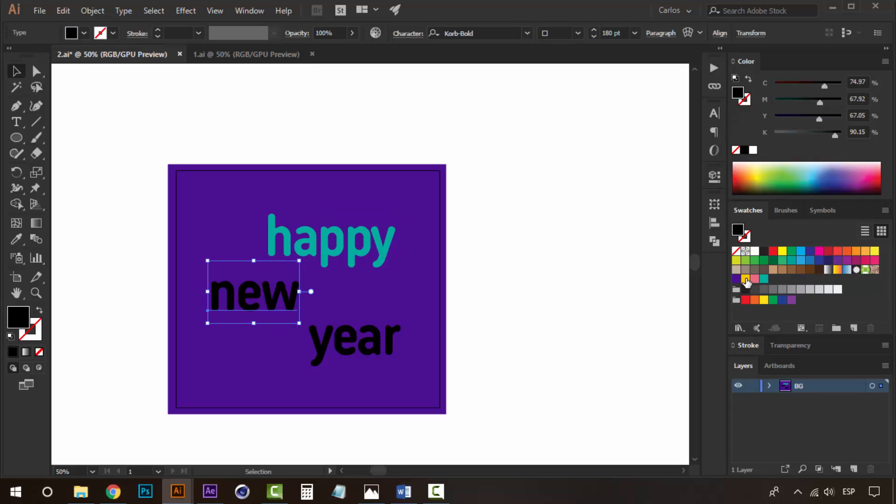
- Fill the new word with the yellow swatch and the year word with the pink swatch
click(746, 279)
click(353, 341)
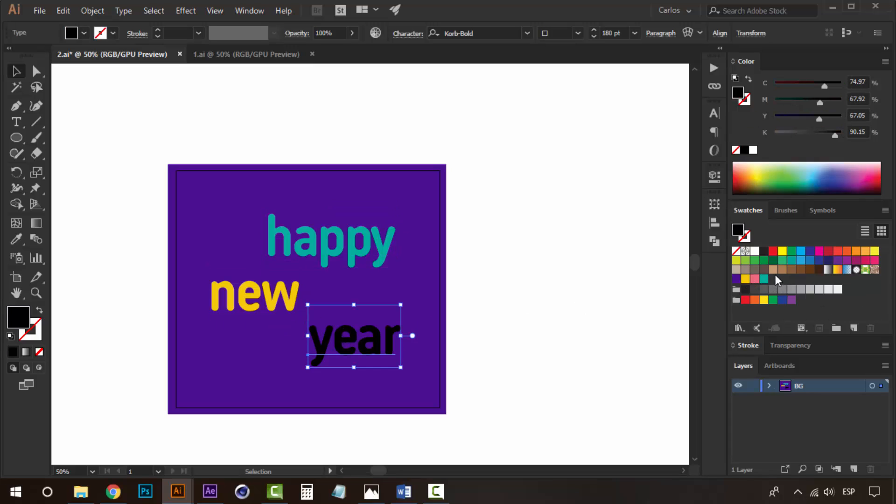
click(755, 279)
- Draw a small triangle with the Star tool above the new word and fill it yellow
click(558, 243)
key(z)
click(347, 310)
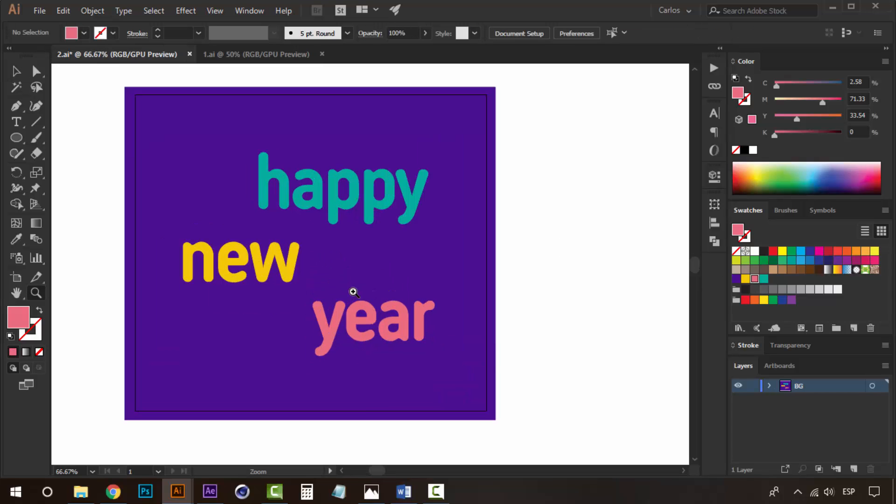
click(17, 138)
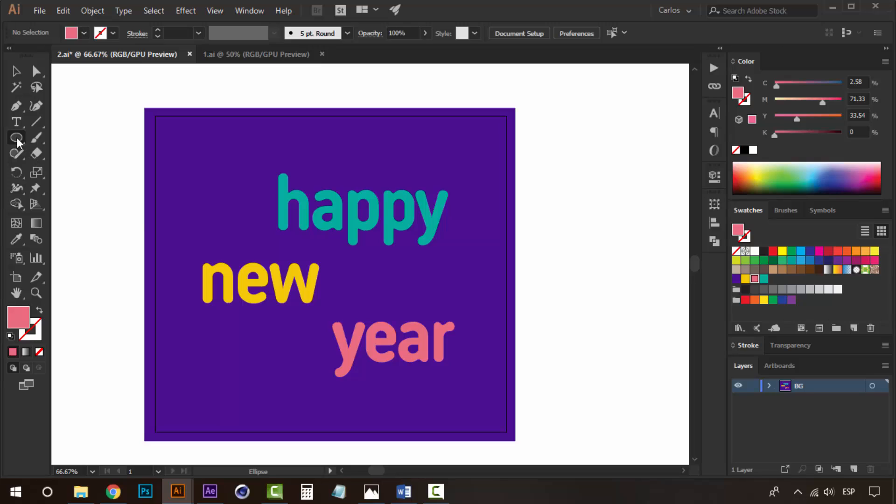
drag(16, 138, 74, 206)
click(73, 202)
drag(243, 231, 251, 238)
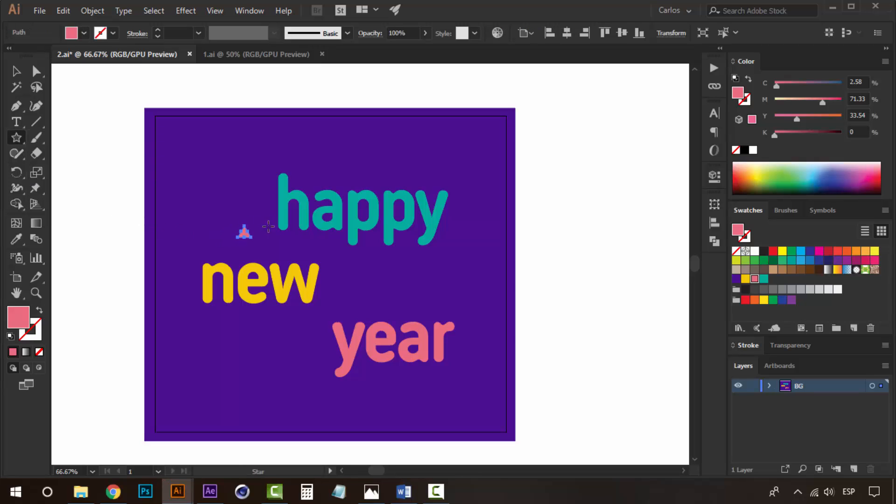
key(v)
click(746, 279)
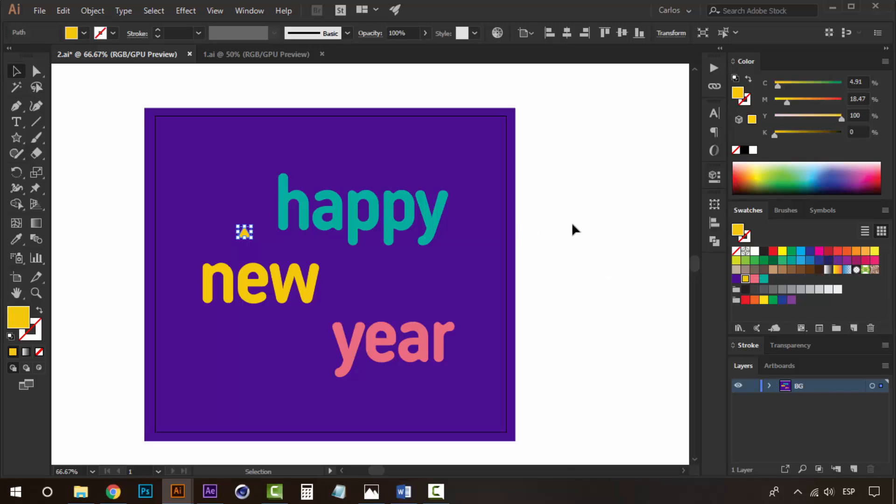
click(572, 223)
- Duplicate the triangle to the right of the new word and rotate the copy slightly
key(z)
click(312, 263)
key(v)
click(269, 224)
drag(286, 216, 460, 270)
click(312, 223)
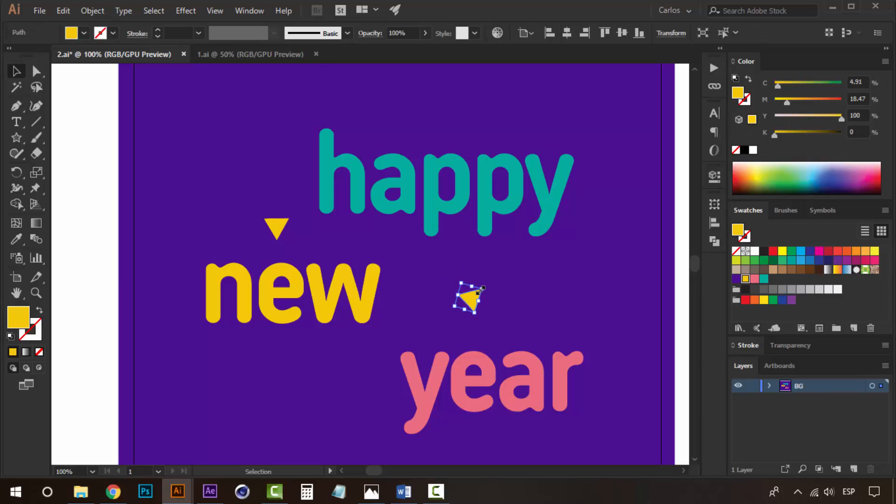
drag(491, 299, 495, 301)
- Duplicate another triangle below the new word, to the left of year
drag(476, 301, 300, 410)
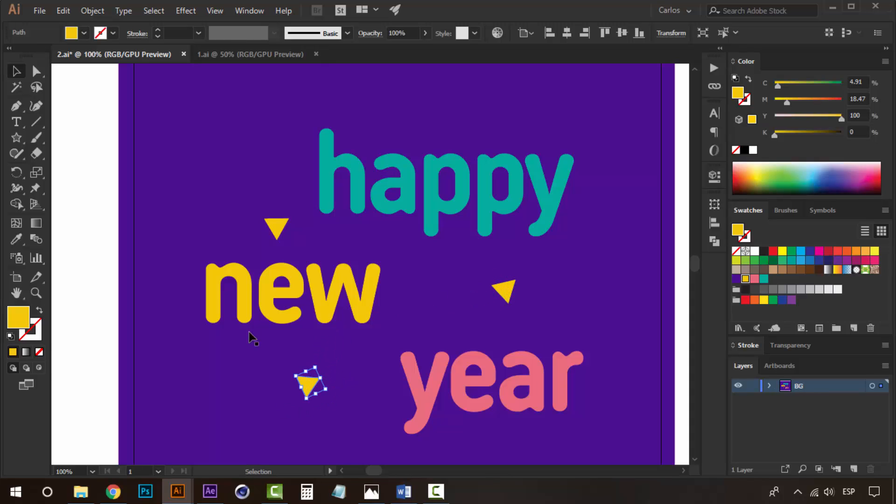
click(104, 202)
key(z)
alt+click(361, 279)
alt+click(361, 279)
drag(390, 277, 387, 287)
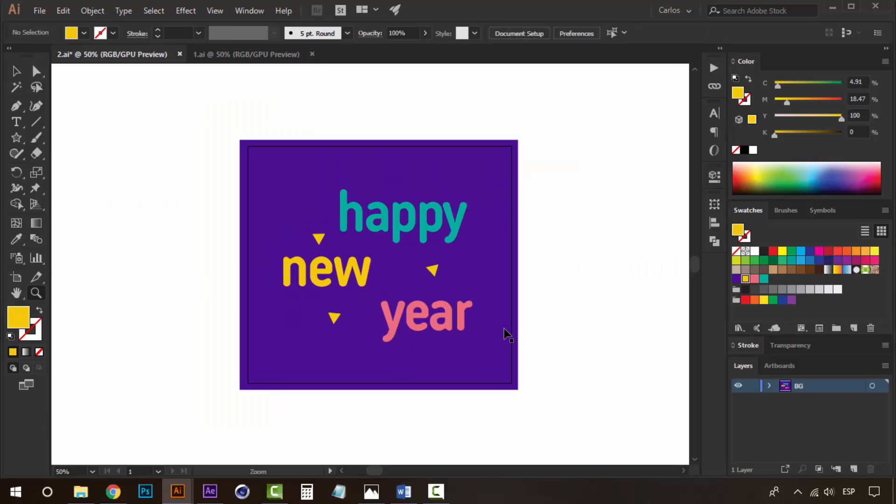
key(v)
drag(557, 321, 484, 330)
- Create four new layers above the BG layer
click(375, 236)
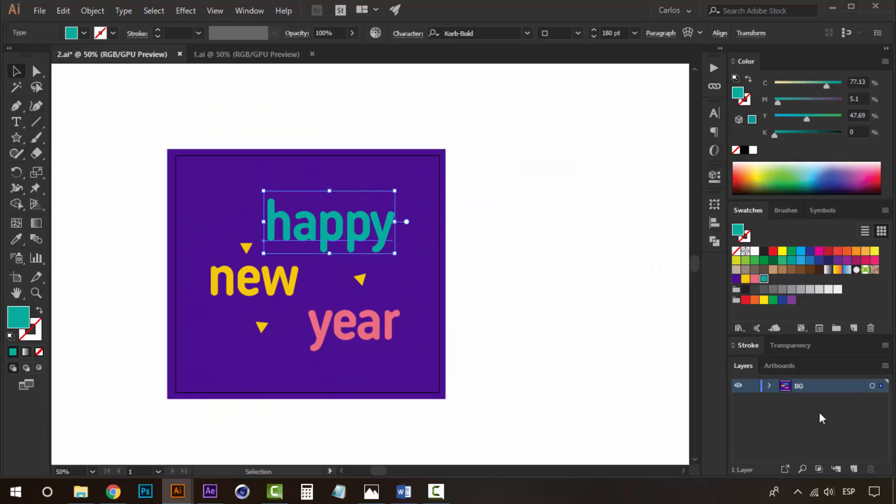
click(854, 469)
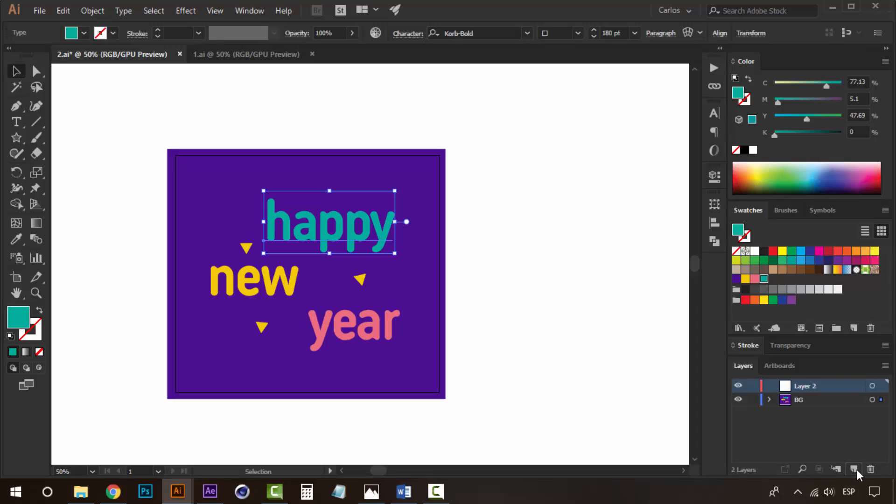
click(854, 469)
click(854, 469)
click(854, 468)
- Send the happy text to Layer 2 and rename that layer happy
click(806, 427)
right_click(362, 217)
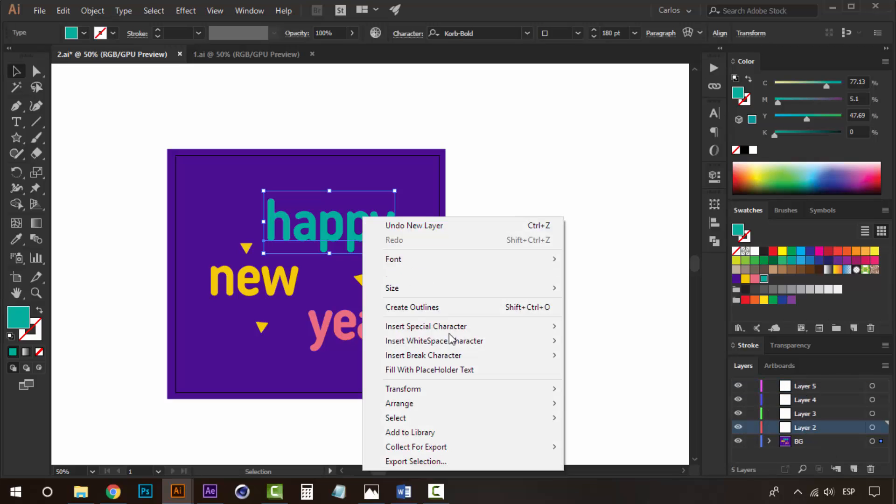
mouse_move(456, 410)
click(620, 461)
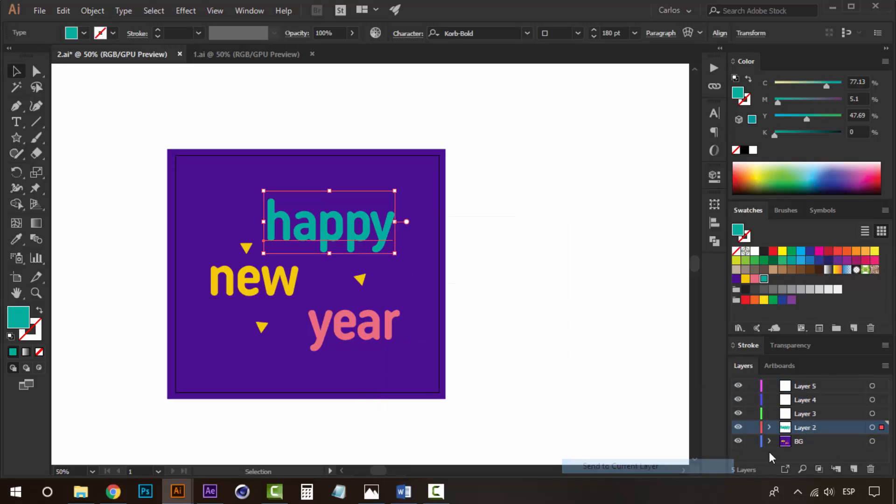
double_click(809, 425)
text(happy)
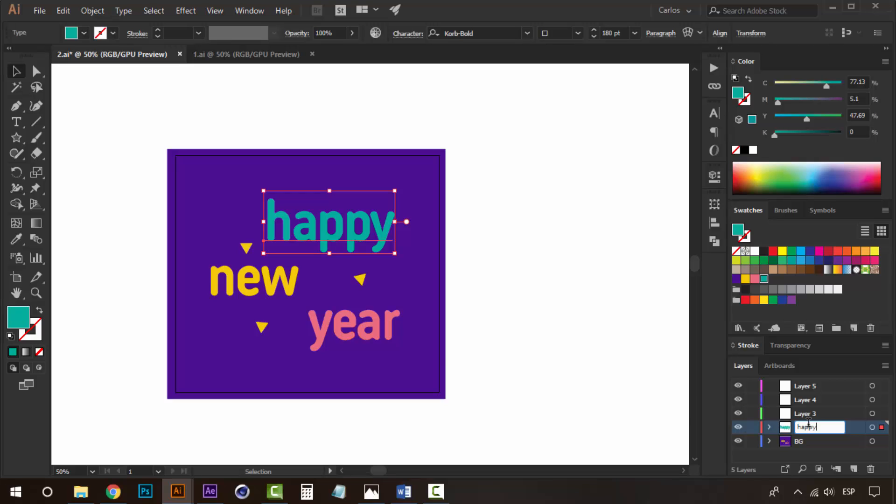
- Send the new text to Layer 3 and rename that layer new
click(292, 285)
click(824, 414)
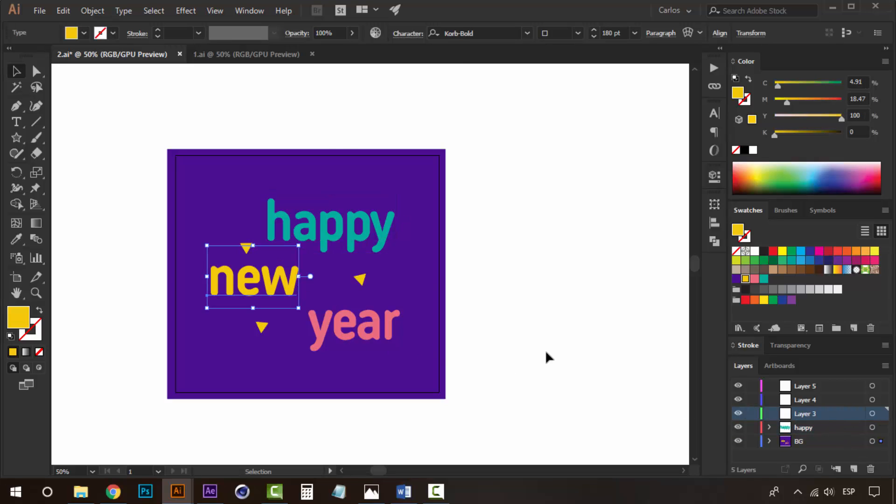
right_click(260, 278)
mouse_move(406, 211)
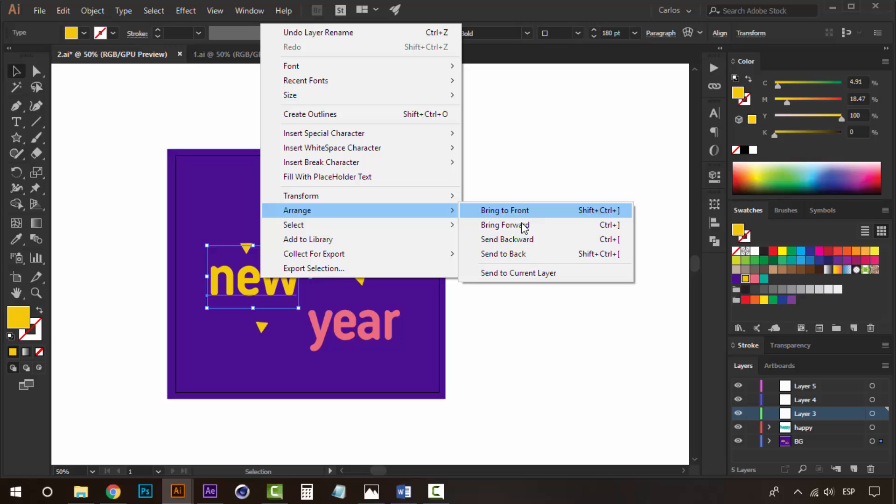
click(537, 274)
double_click(803, 414)
text(new)
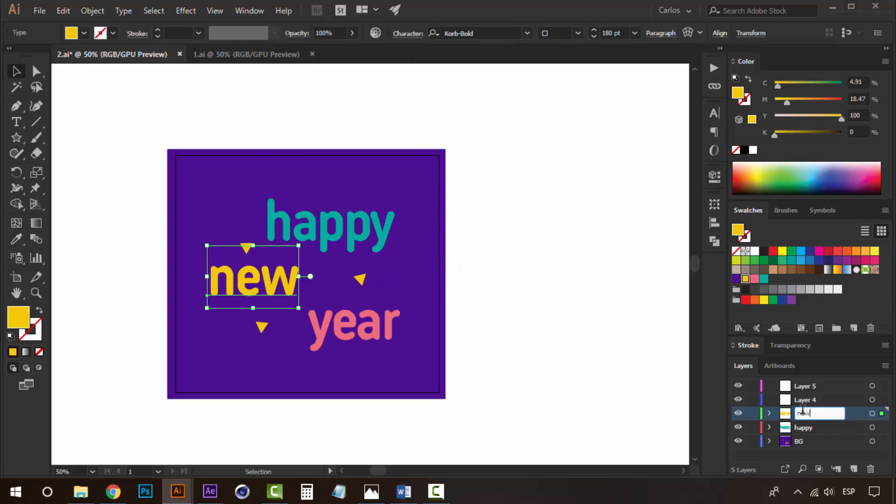
- Send the year text to Layer 4 and rename that layer year
click(372, 337)
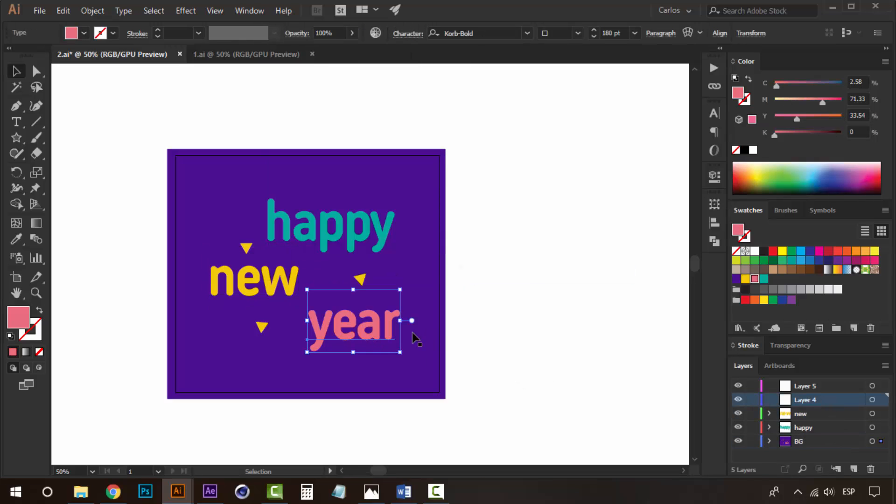
right_click(340, 332)
mouse_move(478, 266)
click(604, 331)
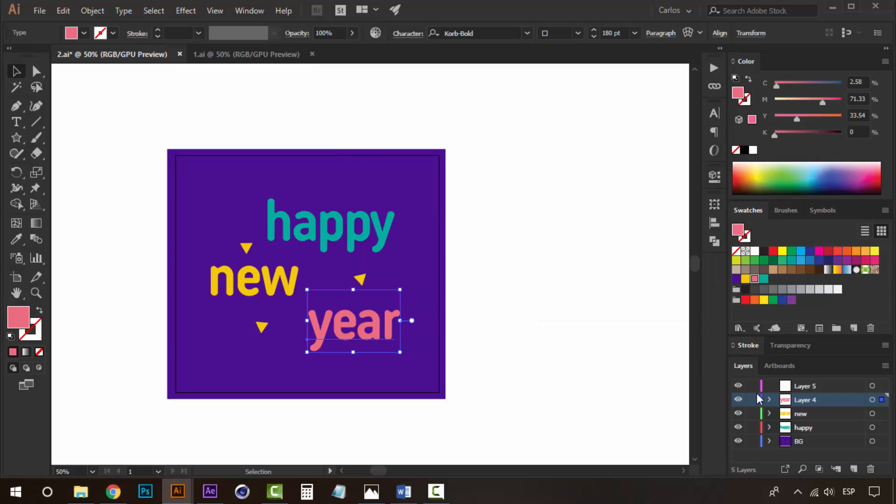
double_click(805, 400)
text(year)
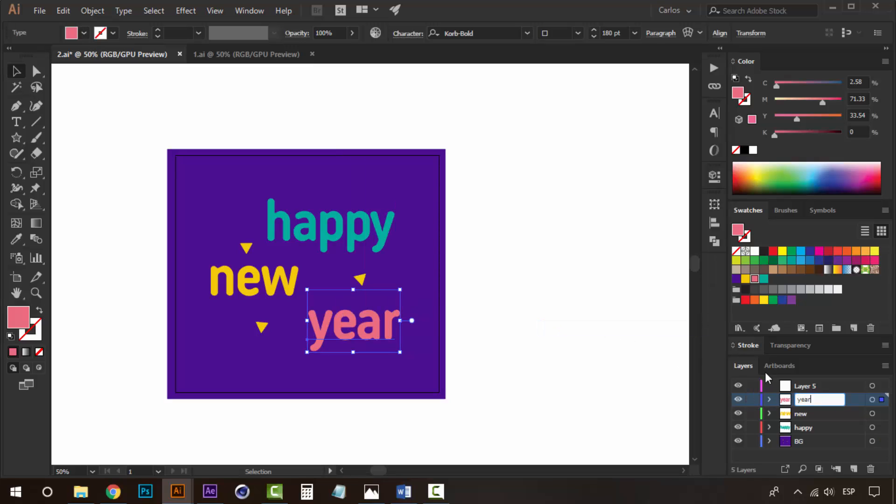
click(464, 286)
- Add two more layers for the triangles
click(231, 280)
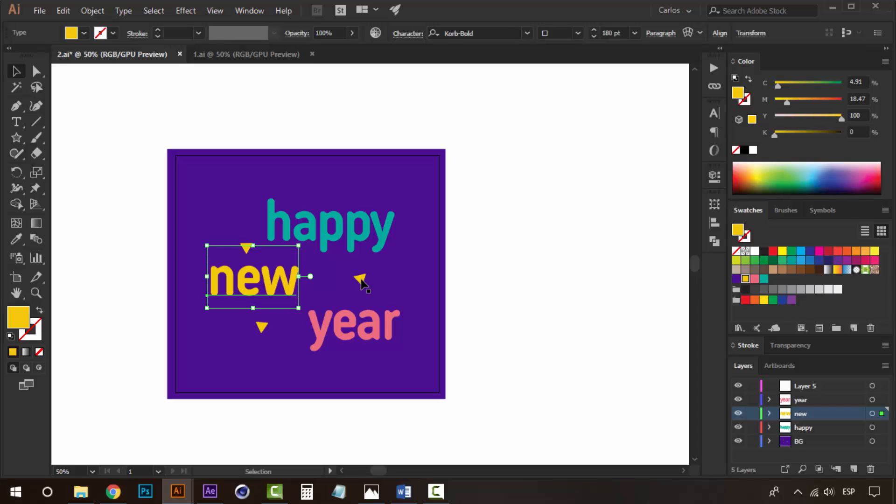
click(361, 280)
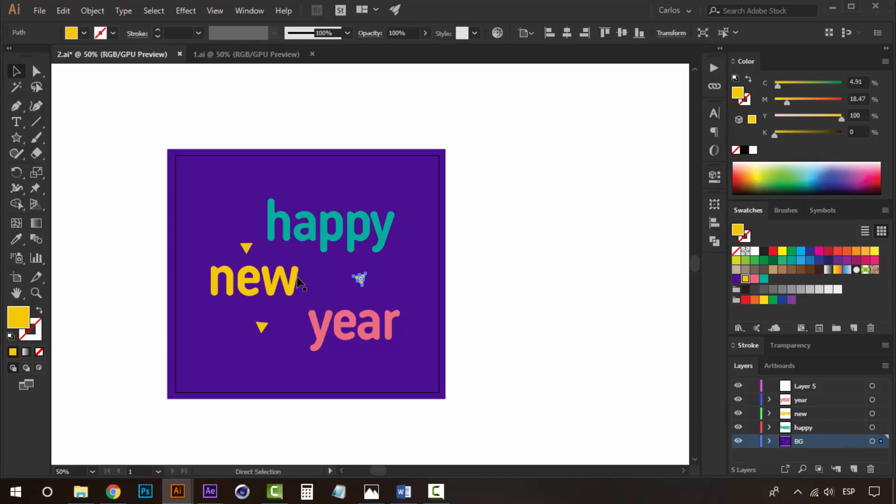
key(ctrl+a)
click(545, 273)
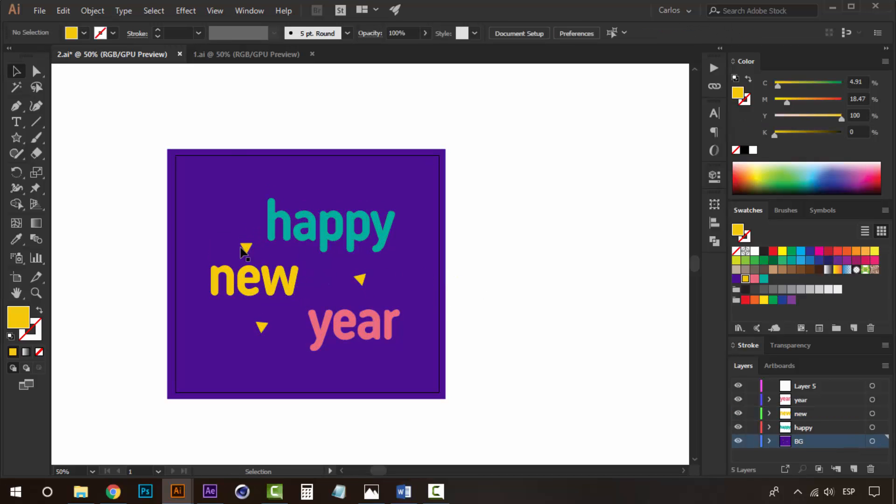
click(244, 247)
click(827, 389)
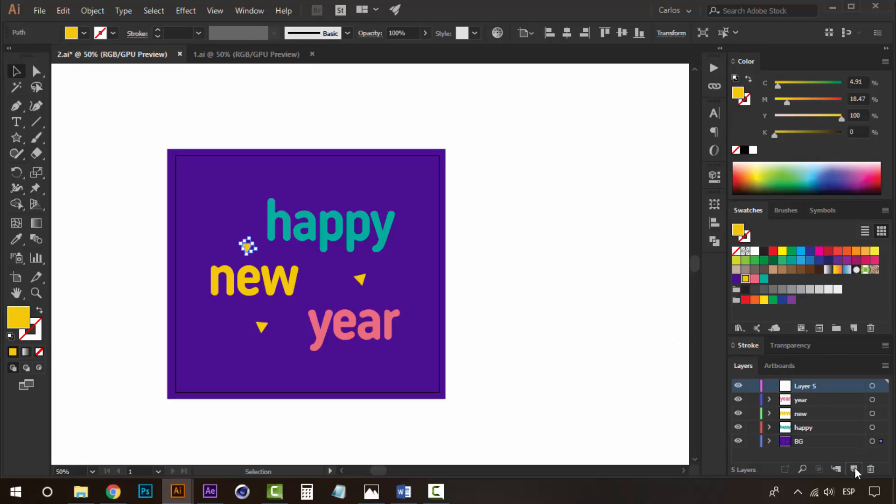
click(856, 469)
click(855, 469)
click(513, 295)
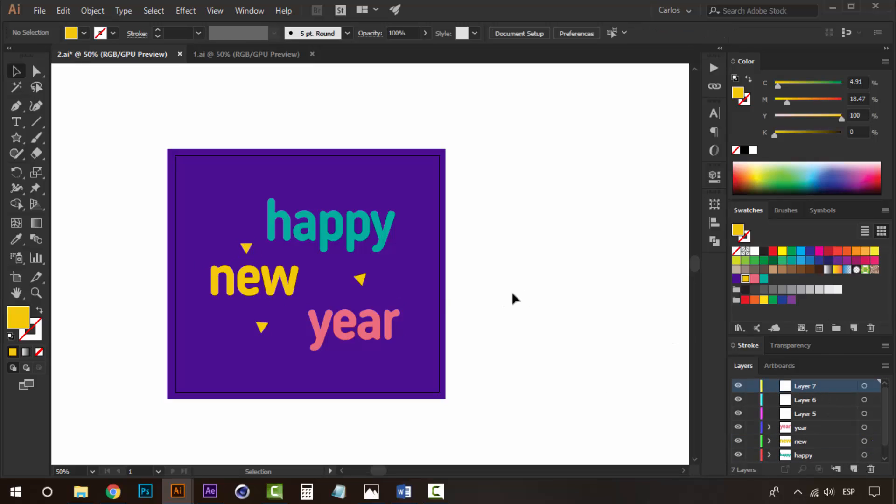
- Send the triangle above the new word to Layer 5
click(246, 247)
click(809, 392)
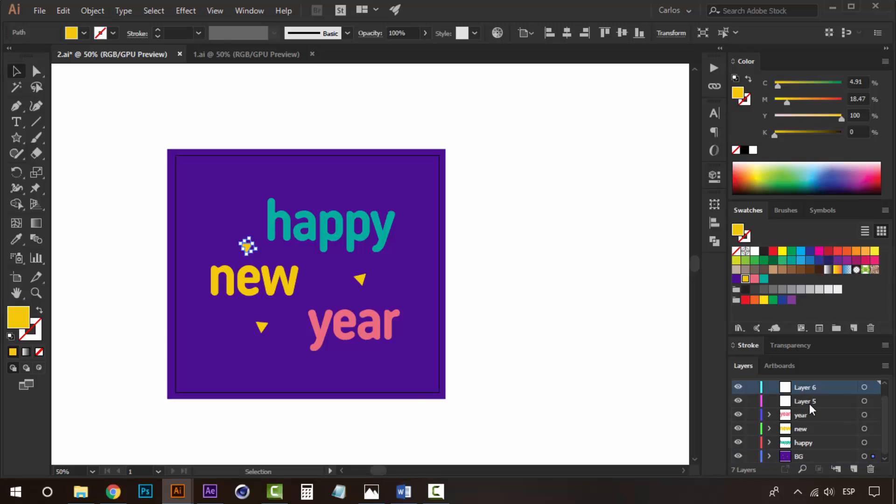
click(809, 403)
right_click(262, 255)
mouse_move(354, 411)
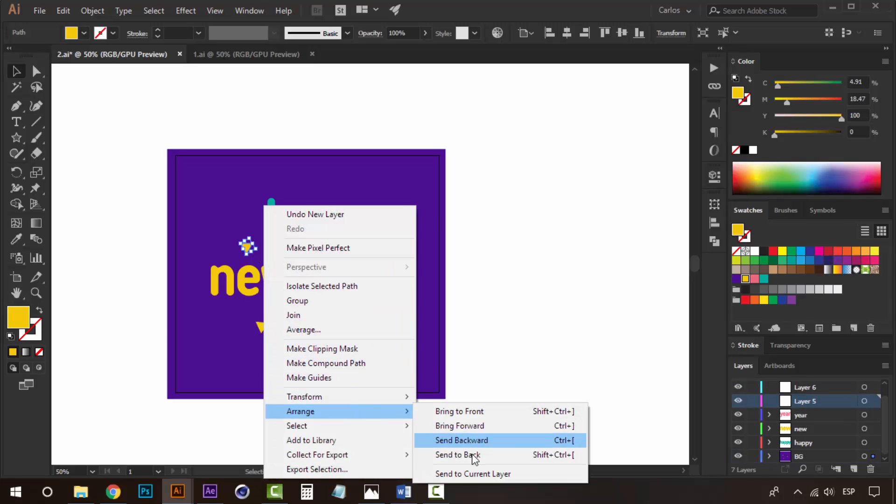
click(474, 457)
- Send the triangle right of the new word to Layer 6
click(358, 280)
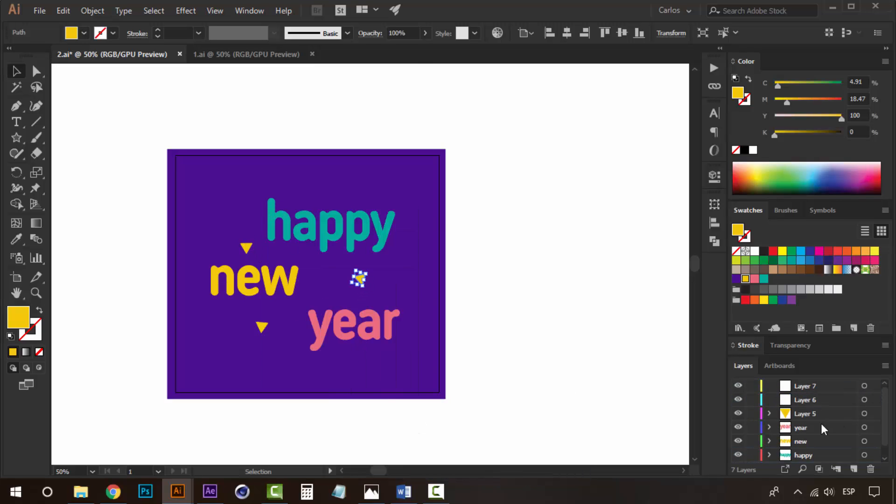
click(802, 401)
right_click(358, 279)
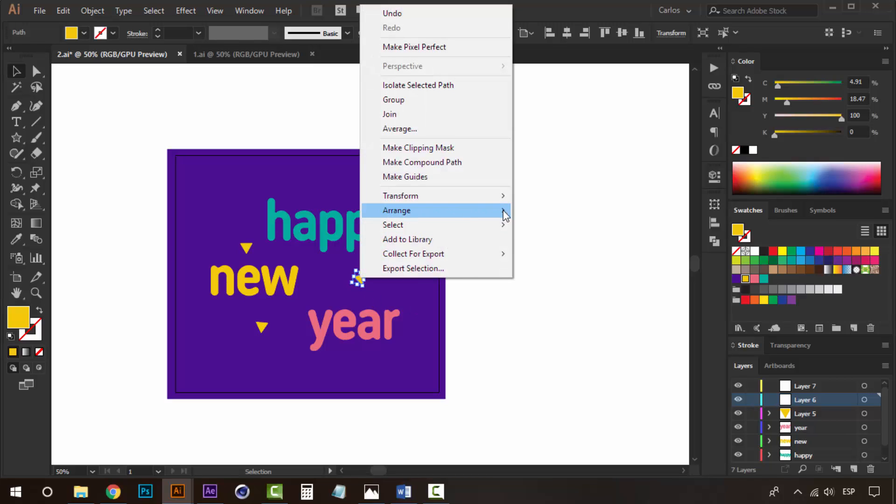
mouse_move(459, 213)
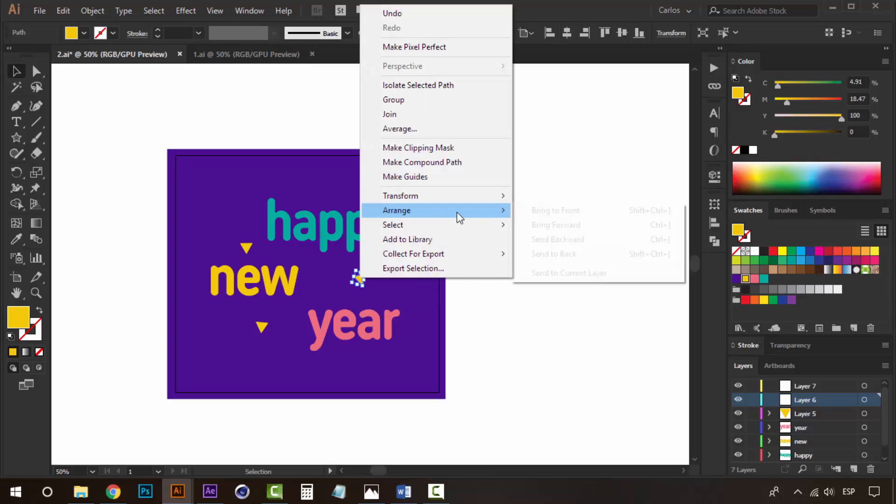
click(587, 275)
- Send the triangle below the new word to Layer 7
click(262, 326)
click(803, 387)
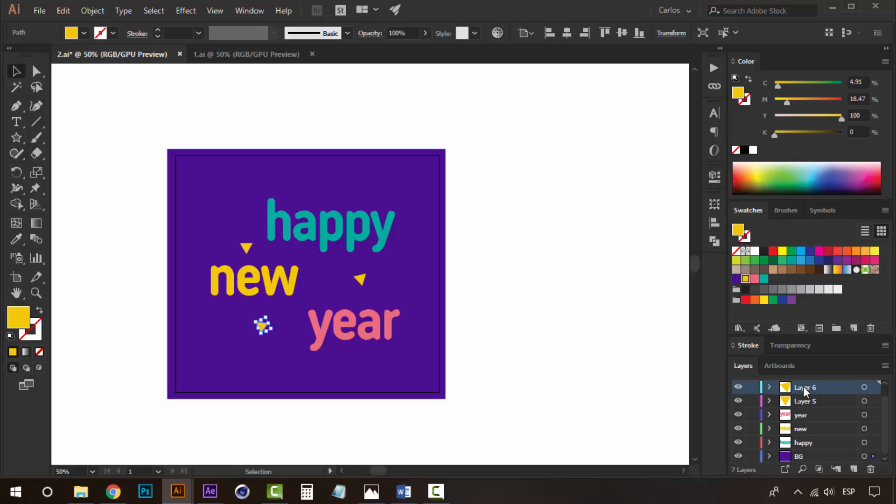
scroll(803, 387, up, 1)
click(792, 384)
right_click(276, 324)
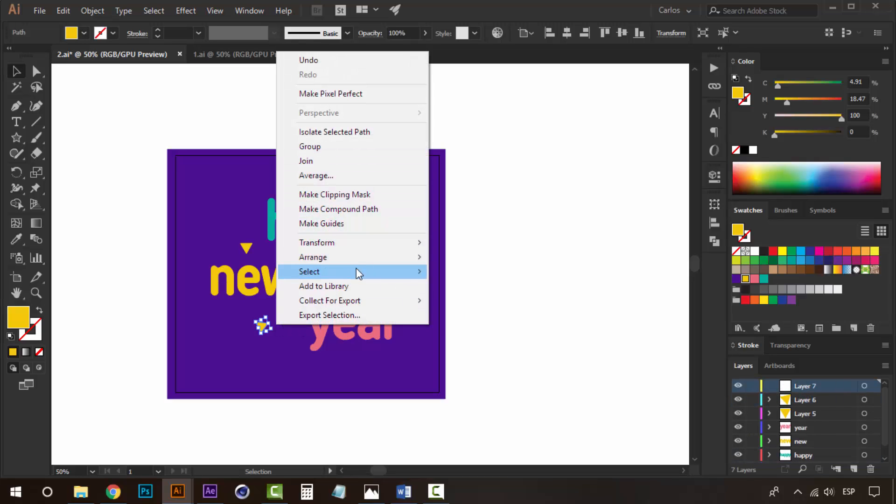
click(466, 318)
click(566, 239)
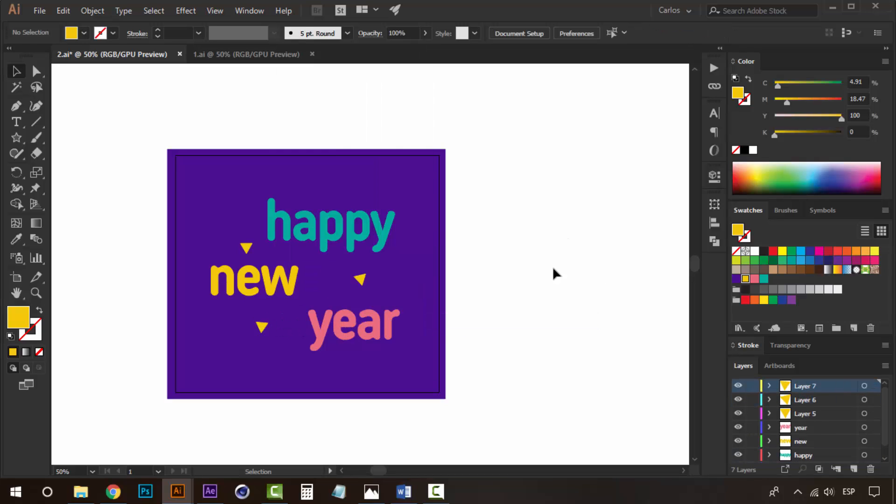
- Nudge the year text down slightly
mouse_move(362, 332)
mouse_down()
mouse_move(370, 340)
mouse_move(363, 340)
mouse_up()
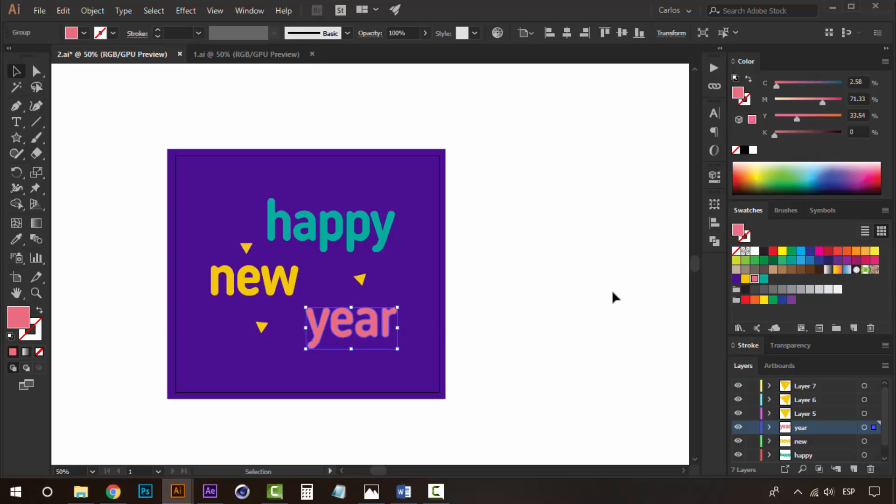
click(607, 295)
scroll(345, 279, down, 1)
scroll(344, 279, up, 1)
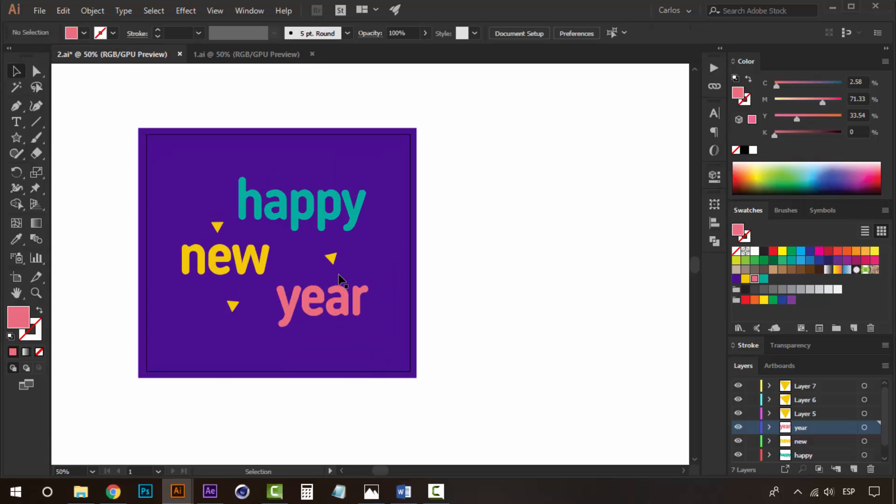
- Save the document as HNY in Adobe Illustrator format
key(ctrl+shift+s)
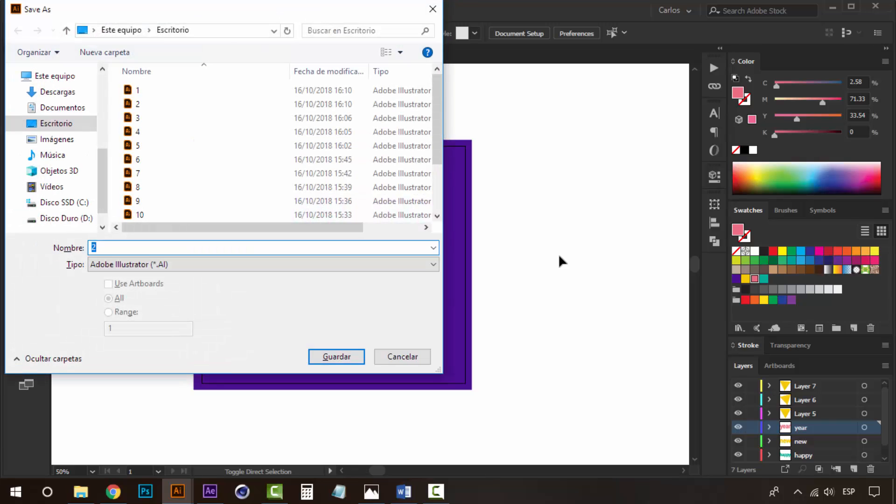
text(H)
key(BackSpace)
text(HNY)
click(339, 356)
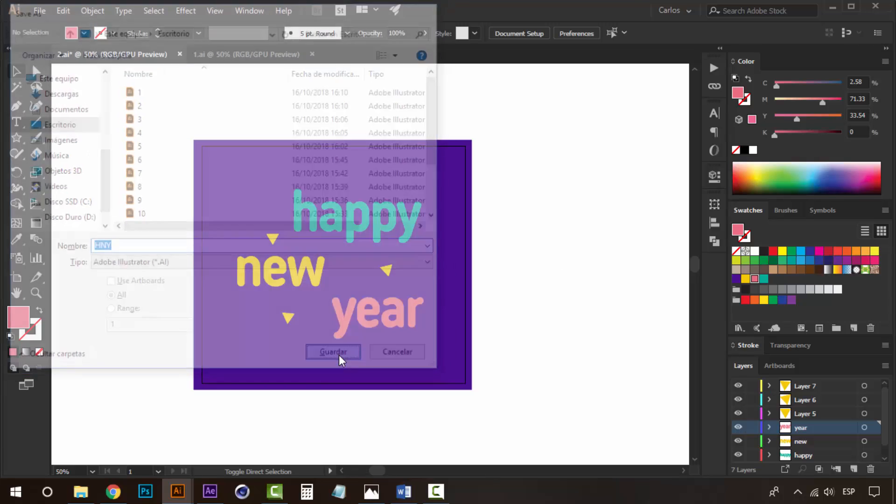
click(476, 412)
- Close the 1.ai document
key(z)
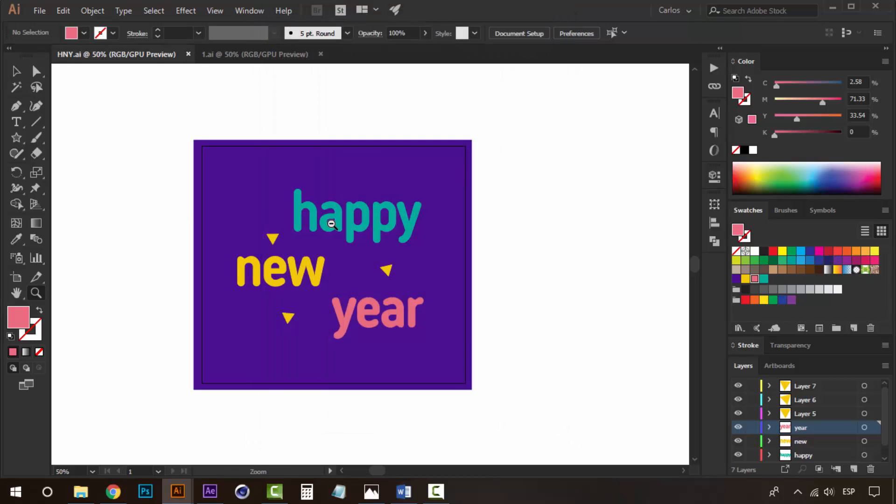
alt+click(330, 224)
drag(331, 299, 386, 295)
key(v)
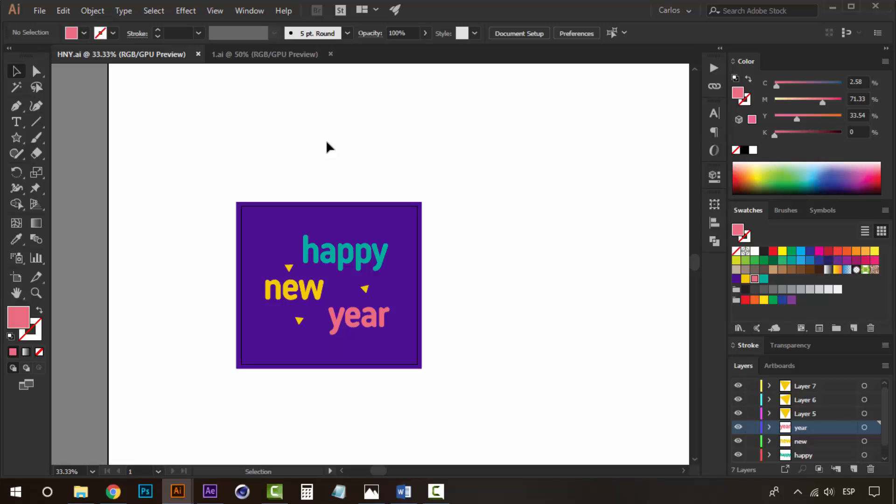
click(330, 54)
drag(491, 281, 463, 273)
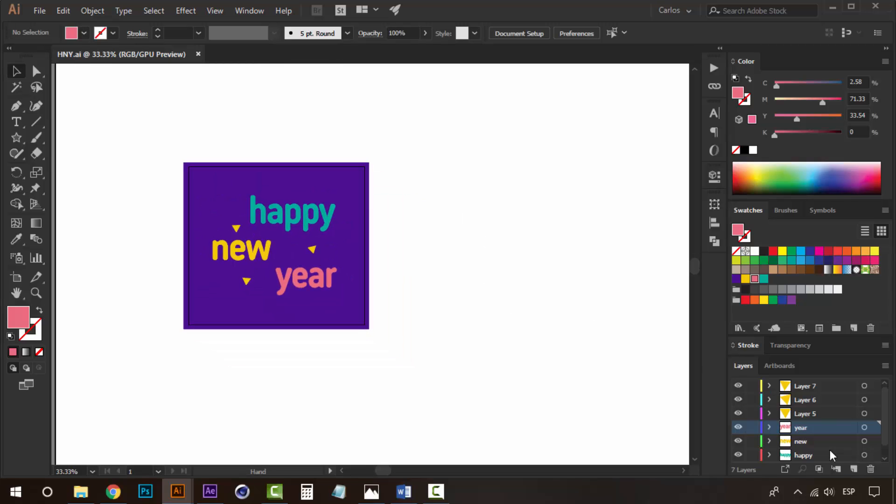
scroll(829, 442, down, 1)
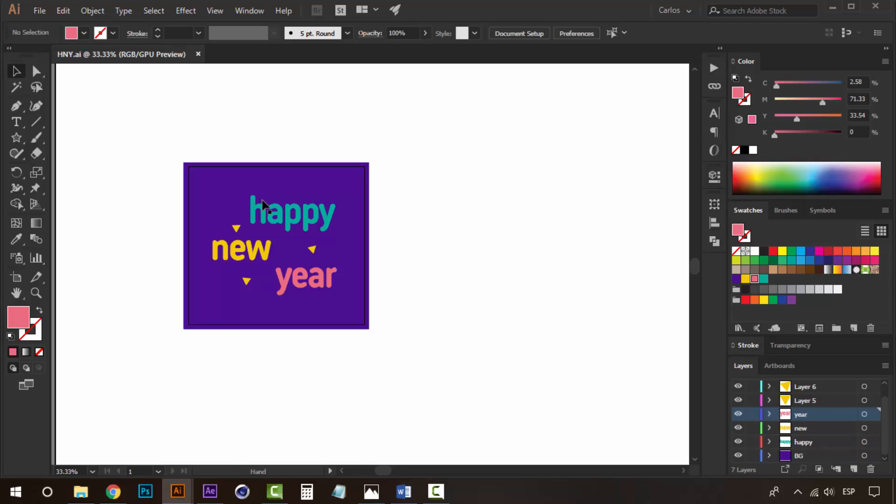
drag(274, 161, 314, 172)
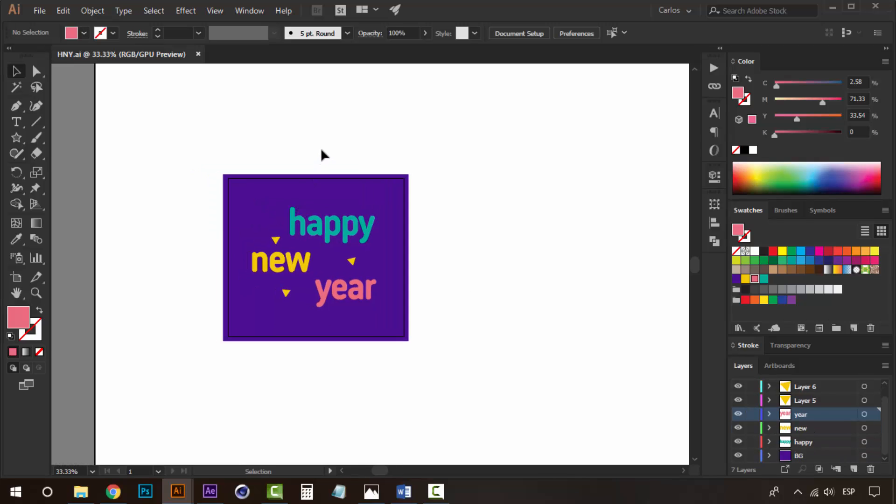